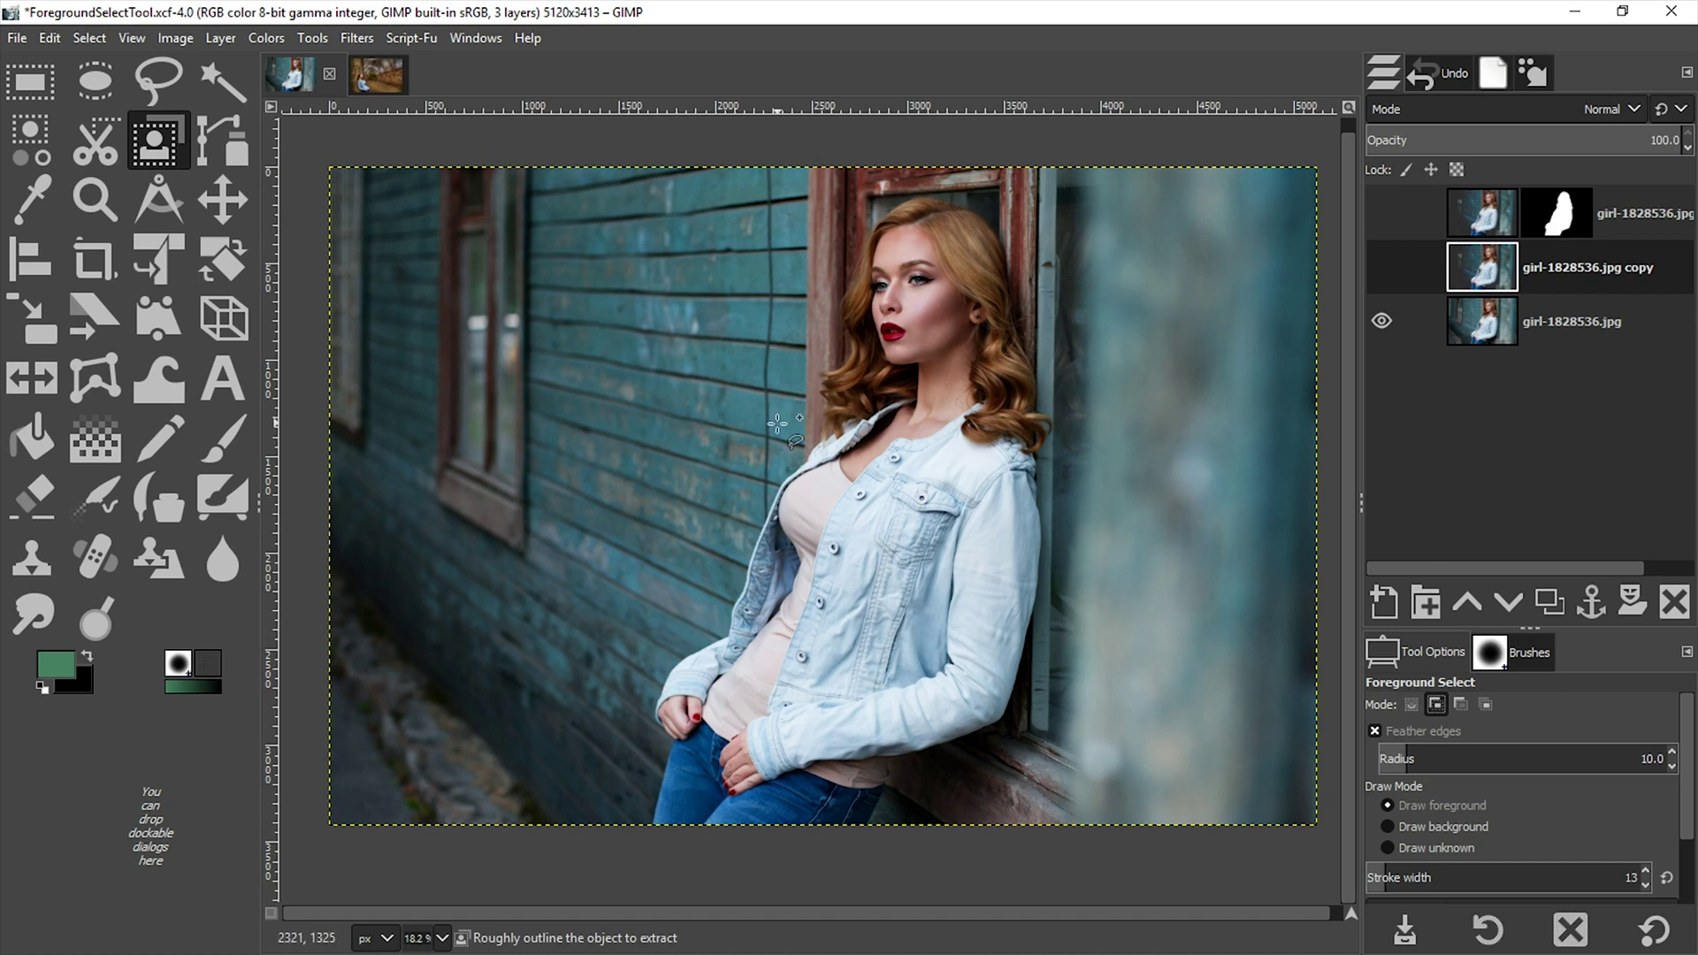
Step: Compare the darkened copy and original layers, then show only the masked cut-out of the woman
click(1383, 266)
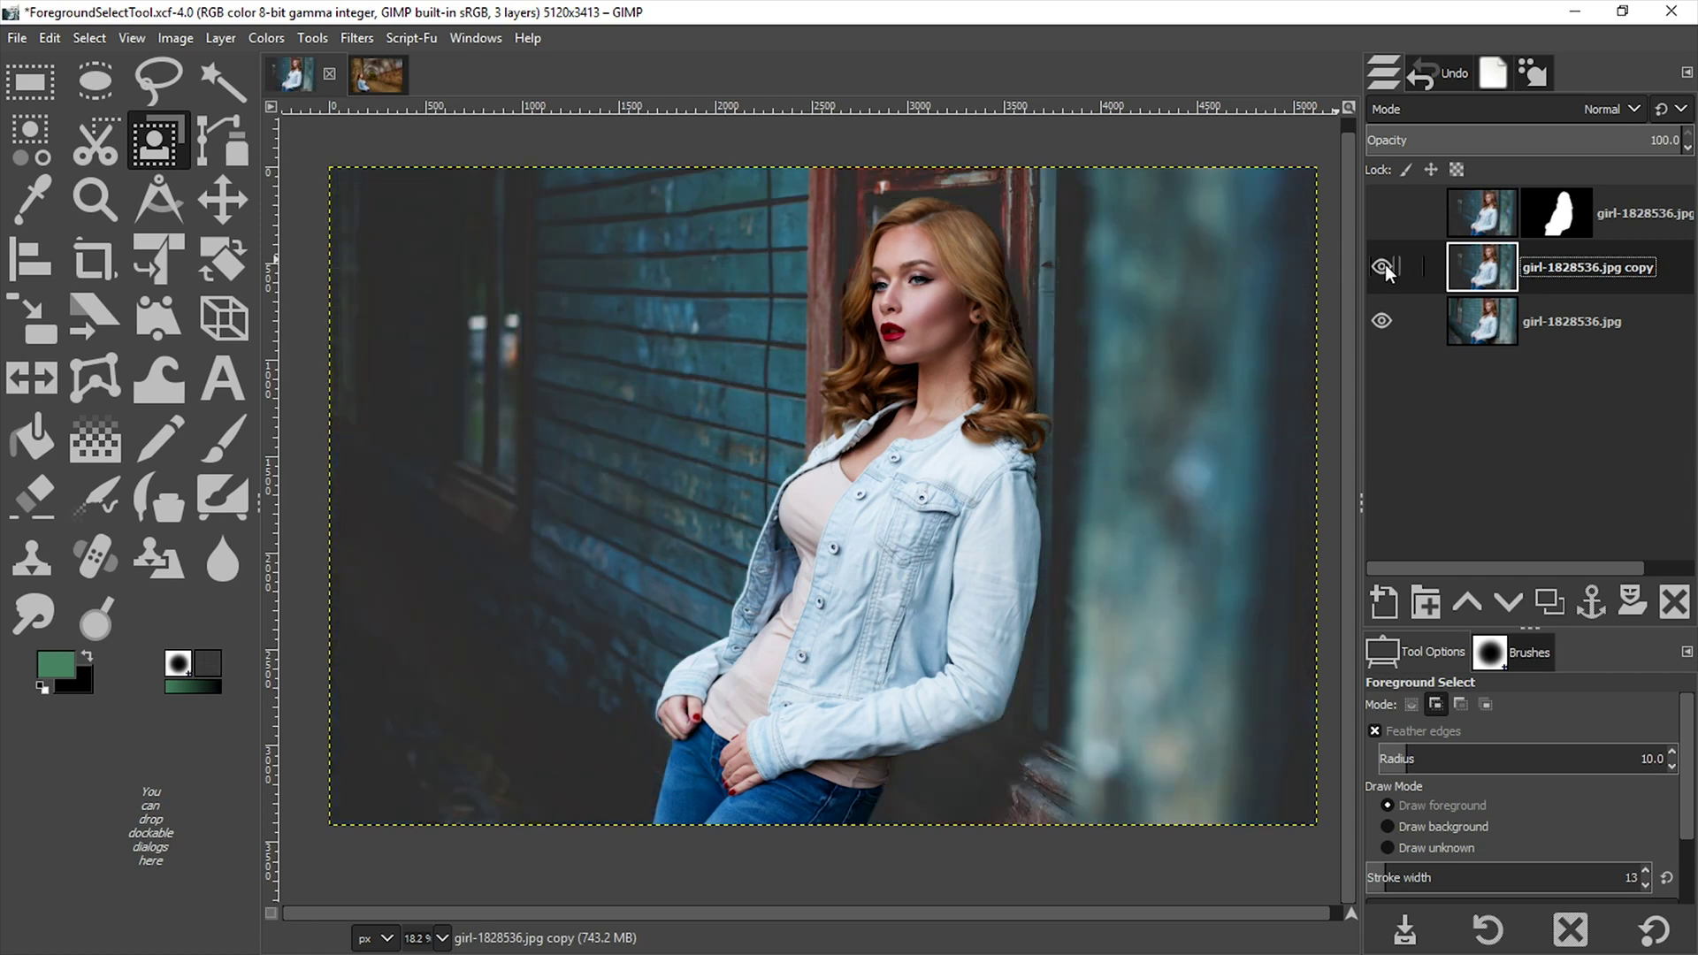
click(1383, 265)
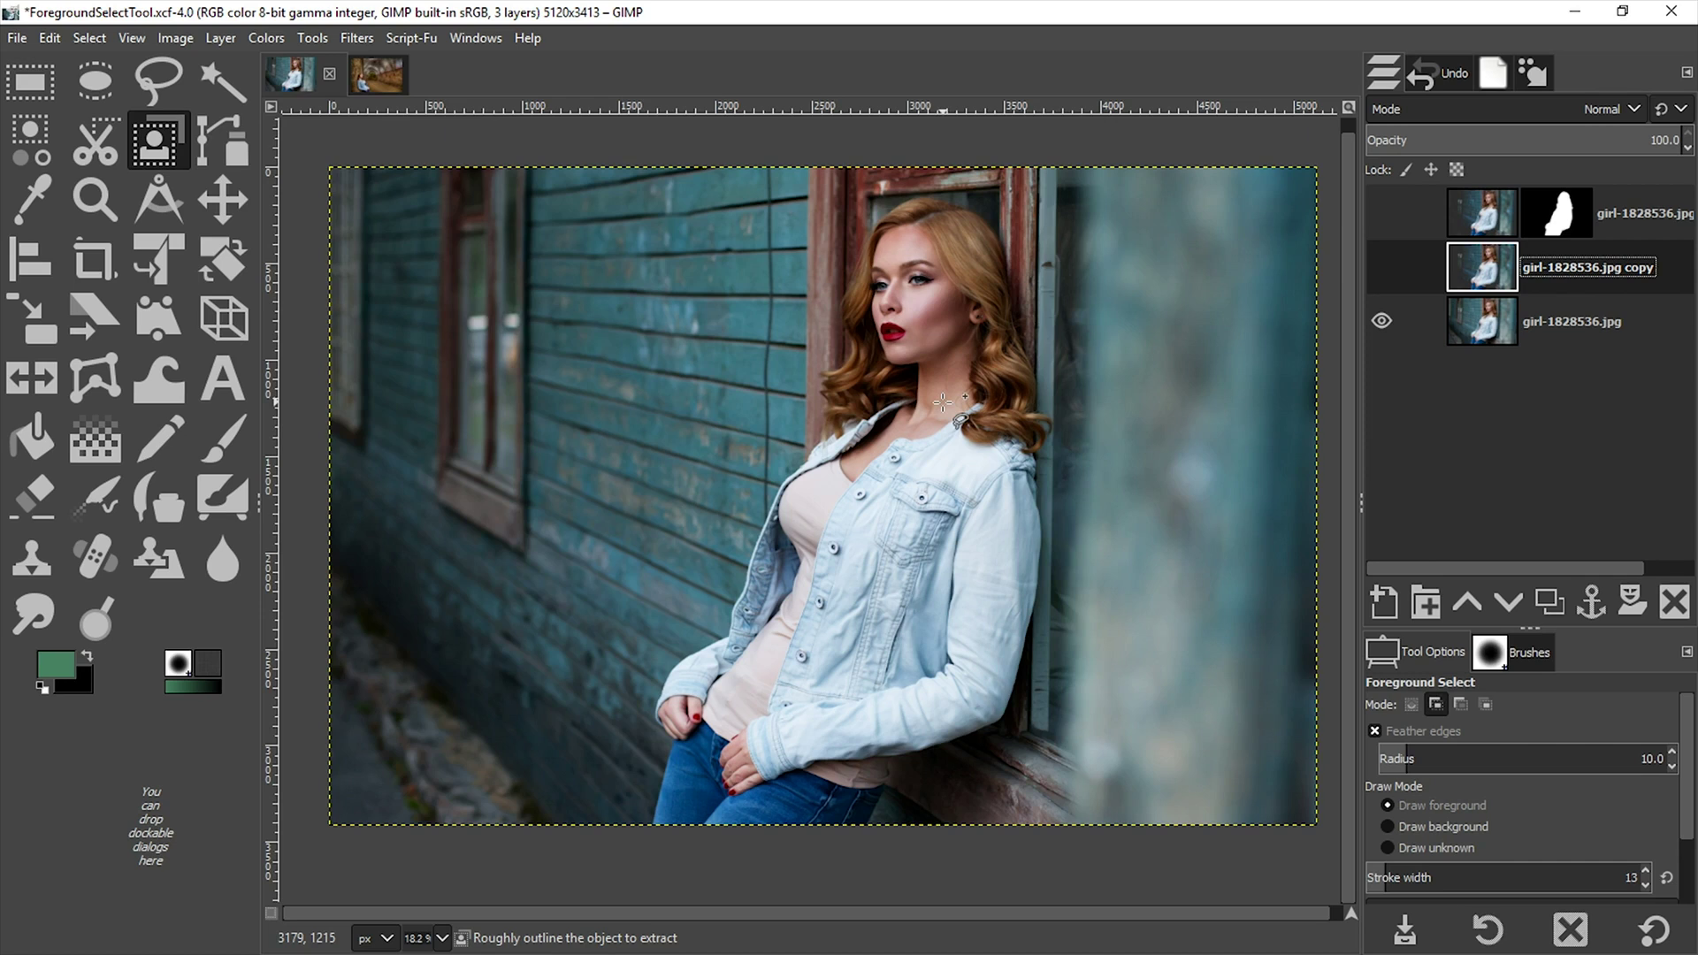
click(1382, 267)
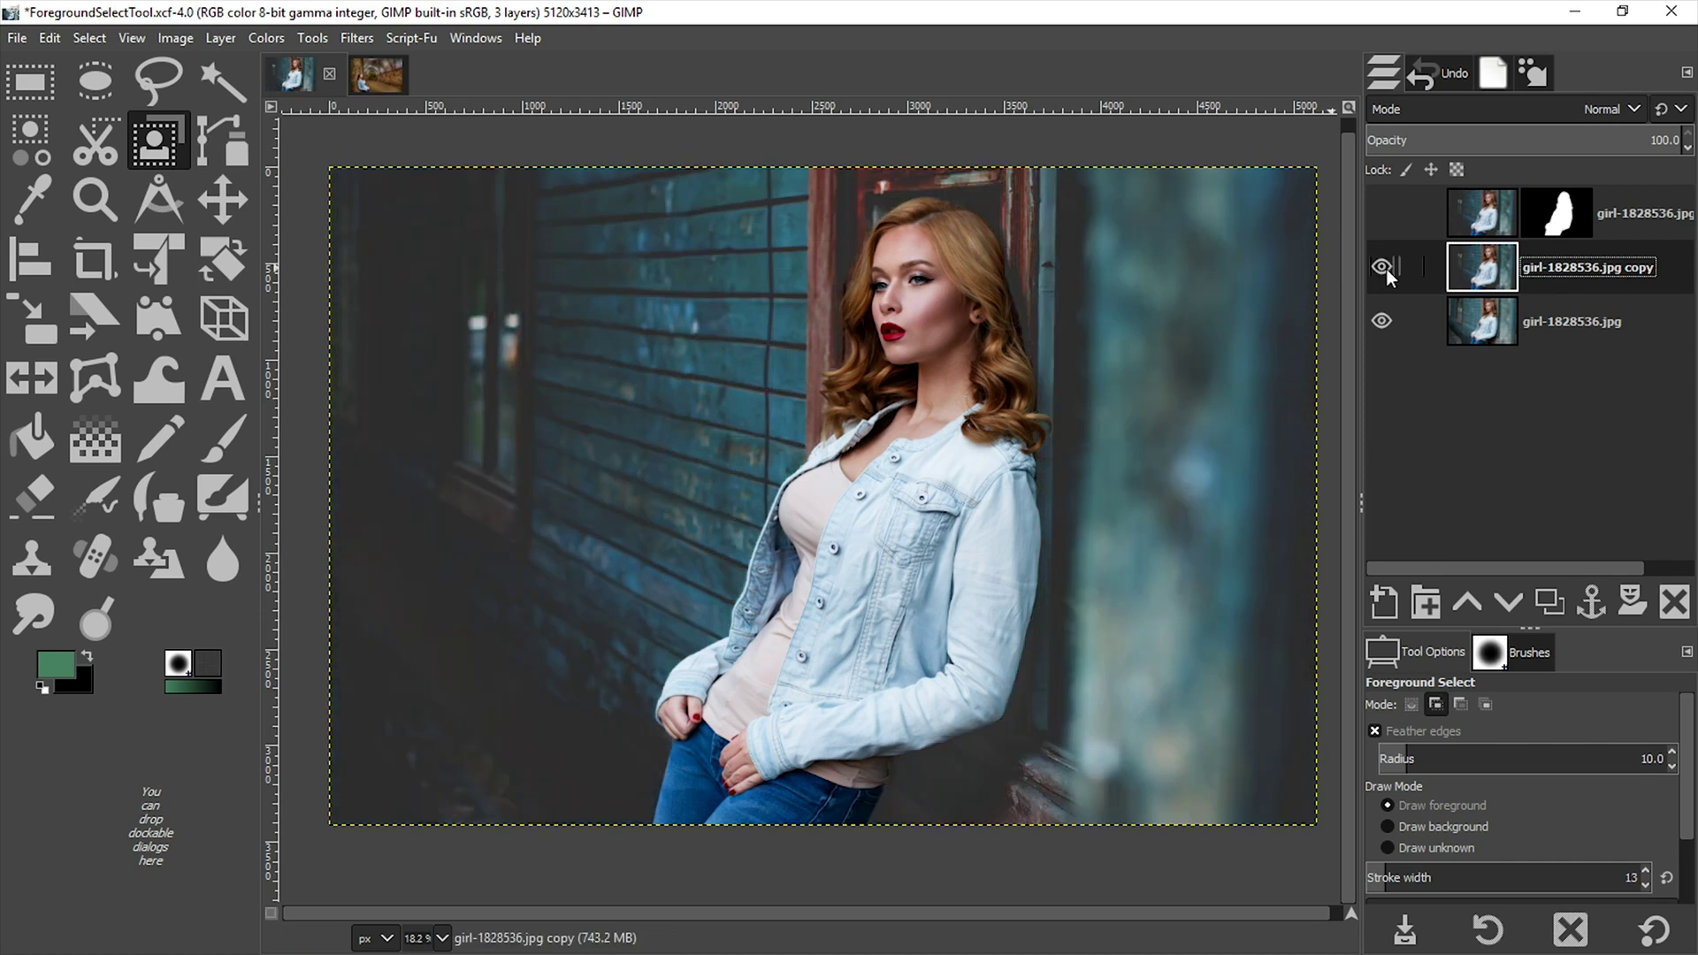
click(1383, 267)
click(1382, 322)
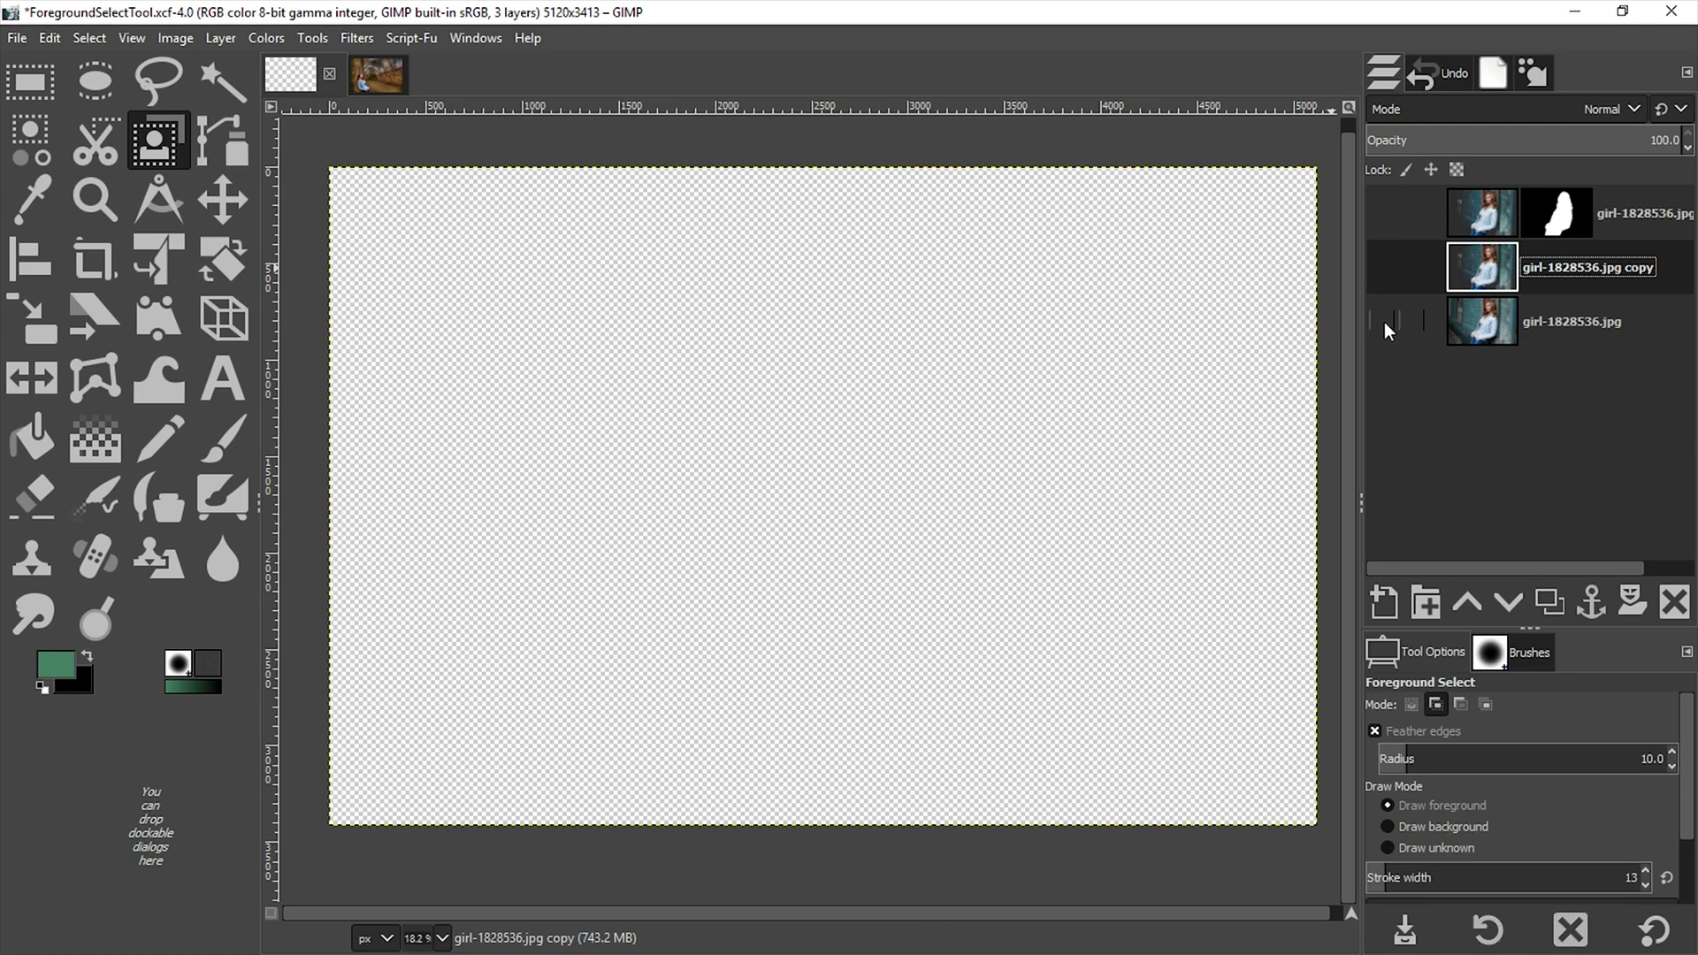
click(1389, 214)
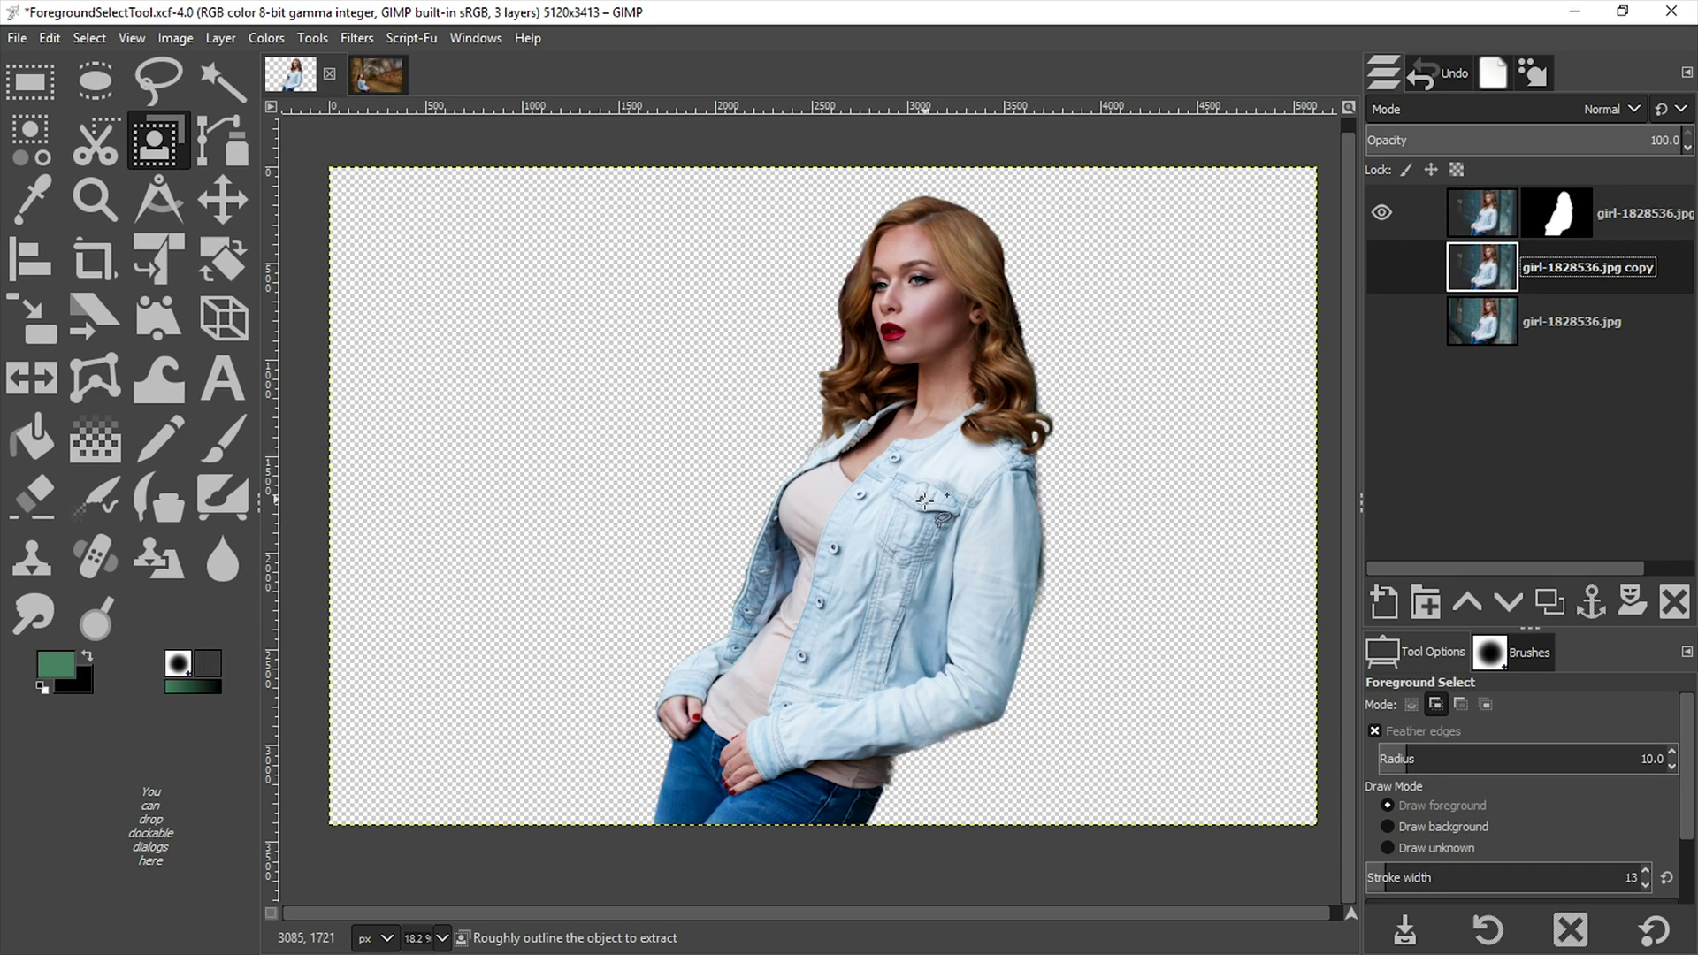
Step: In the Cave+Model image, toggle the Model group off and on to compare the tunnel
click(378, 79)
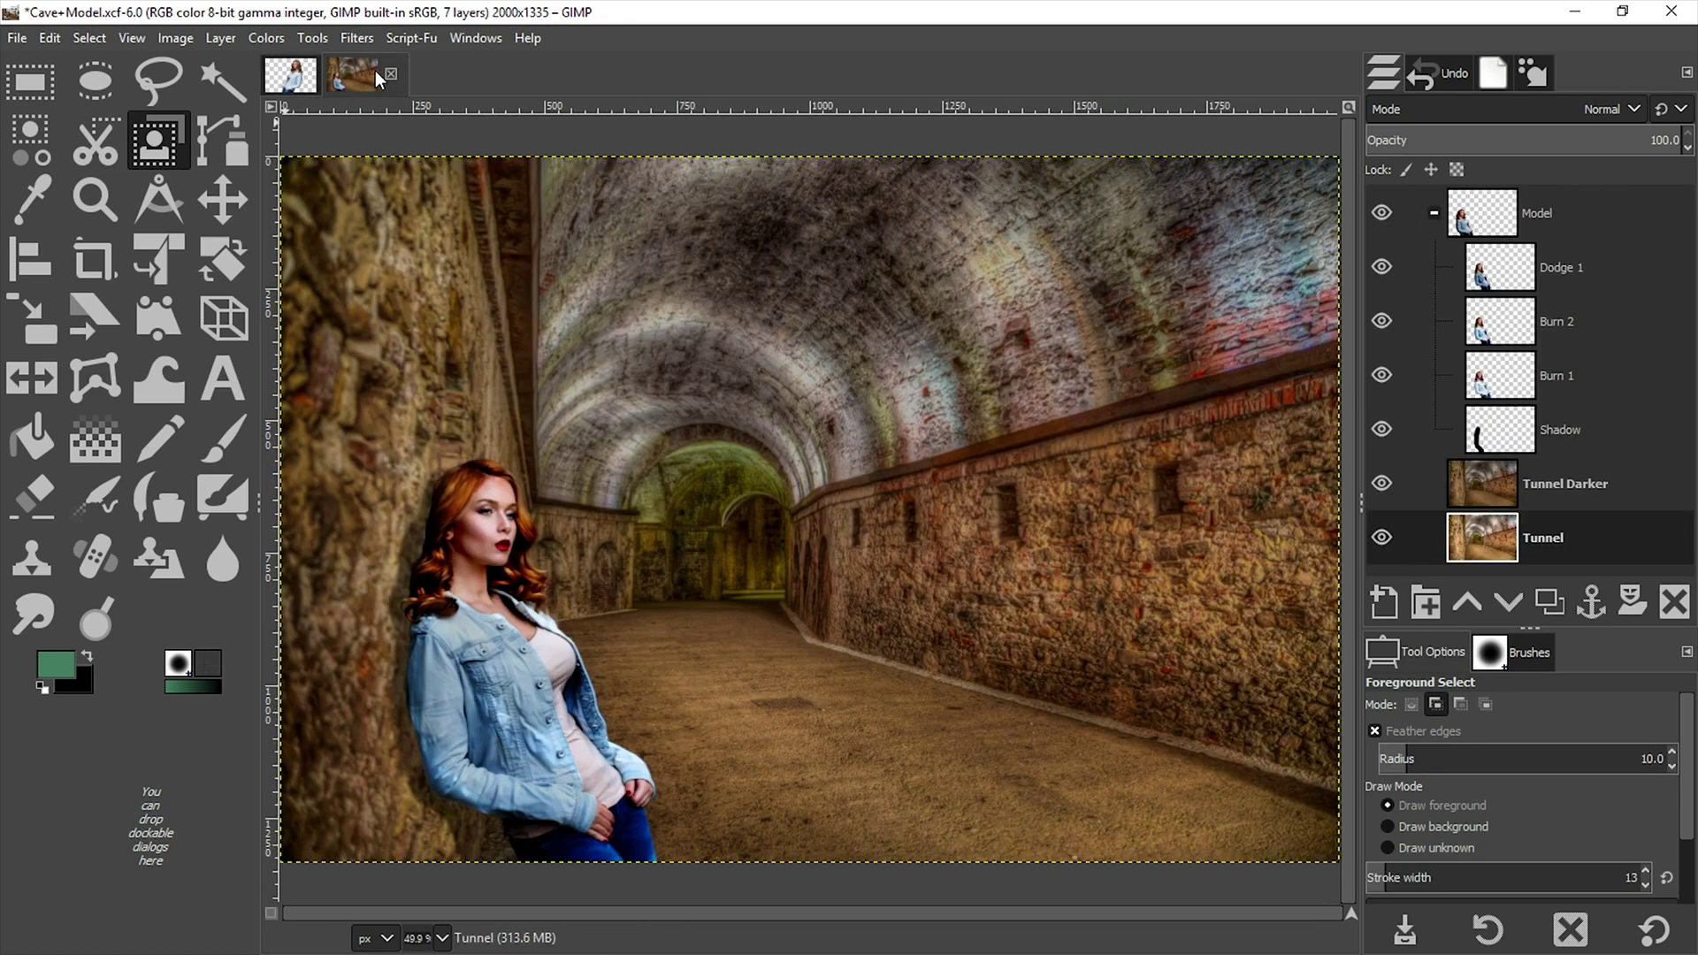
click(1384, 214)
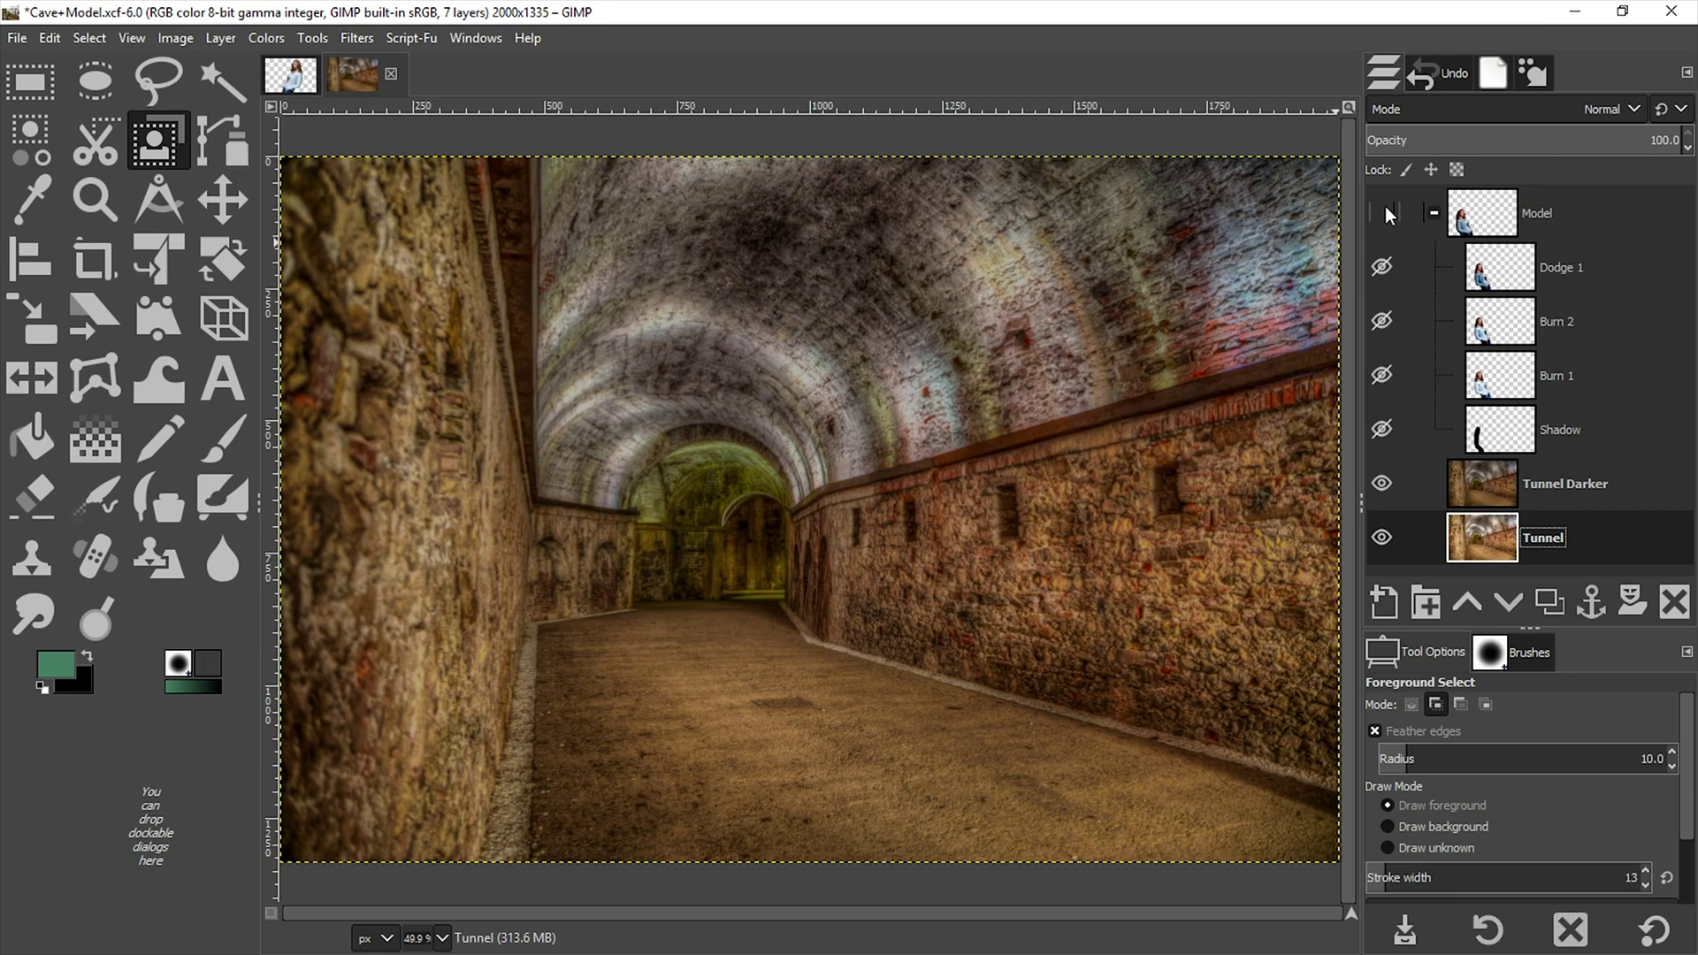
click(1384, 214)
click(1384, 214)
click(1385, 214)
Step: Back in ForegroundSelectTool, hide the cut-out and make the original girl-1828536.jpg layer visible and active
click(298, 71)
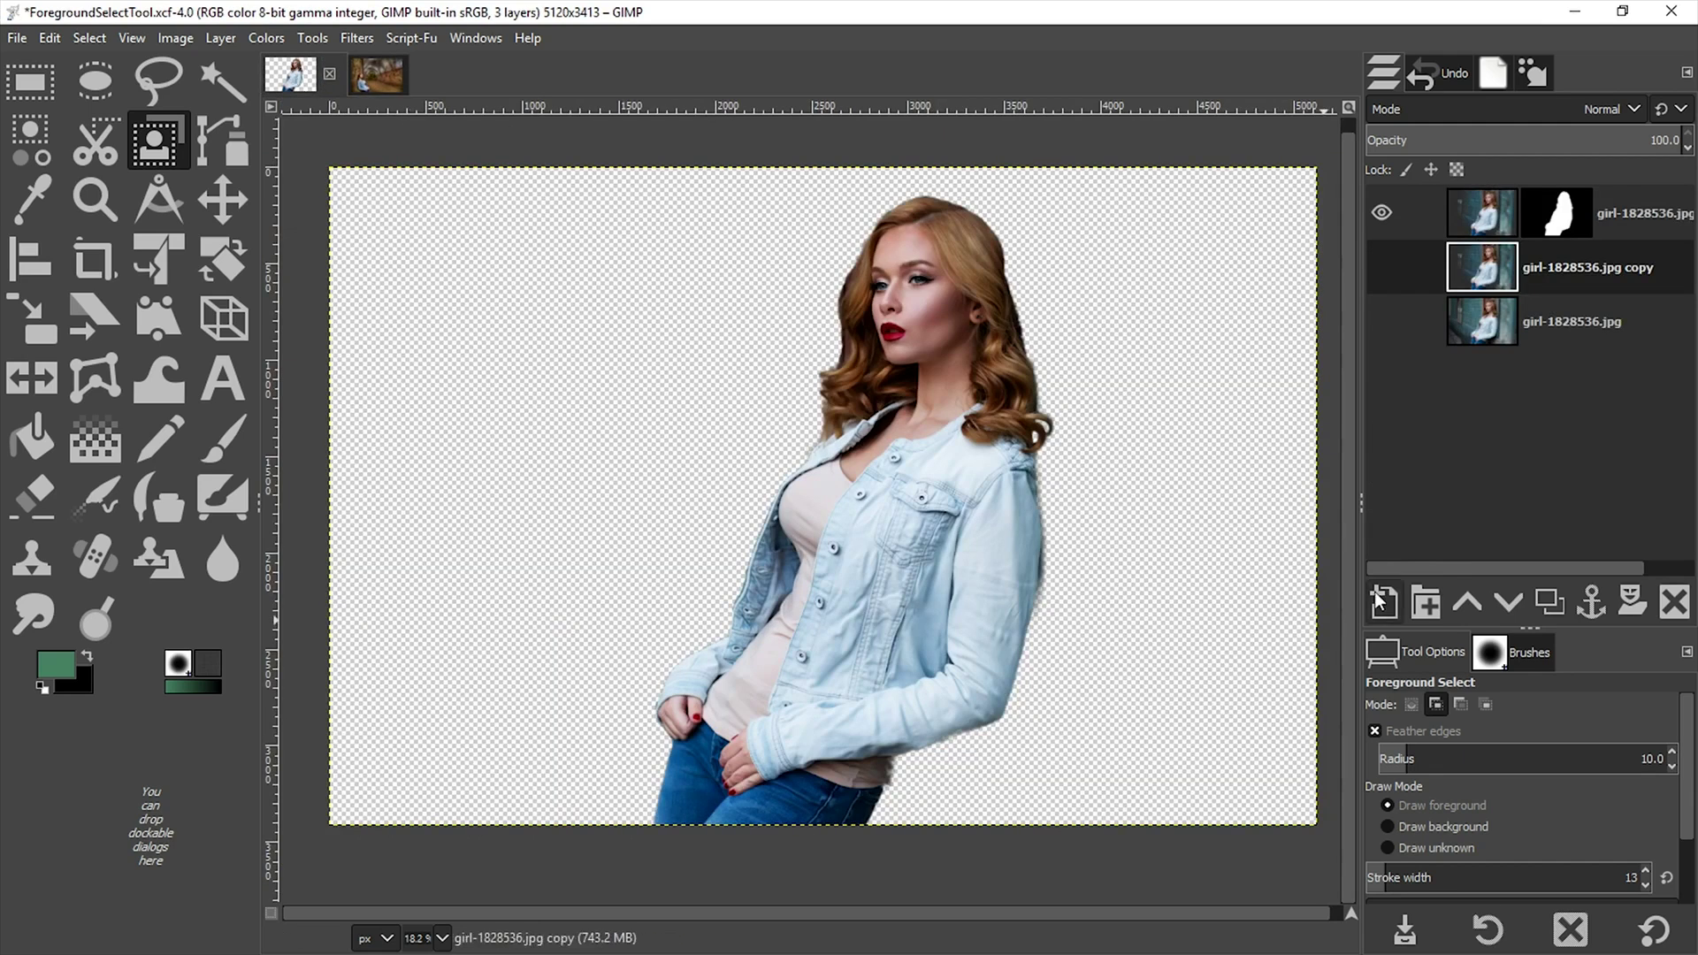
click(1376, 209)
click(1390, 327)
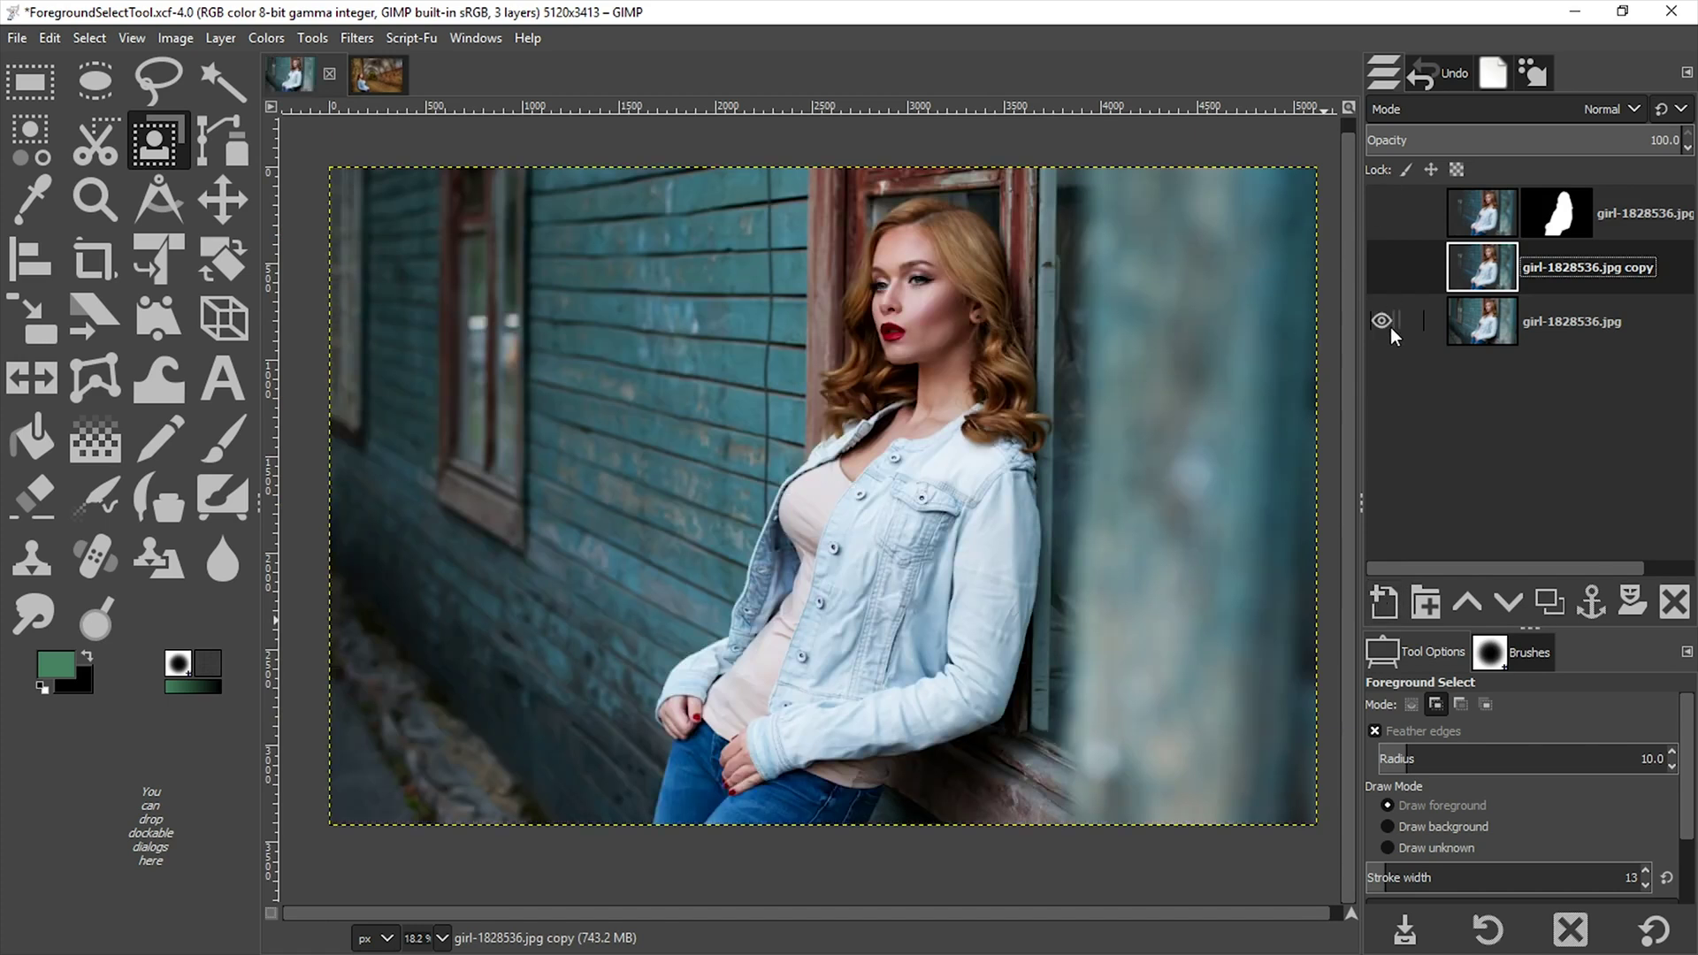
click(1541, 317)
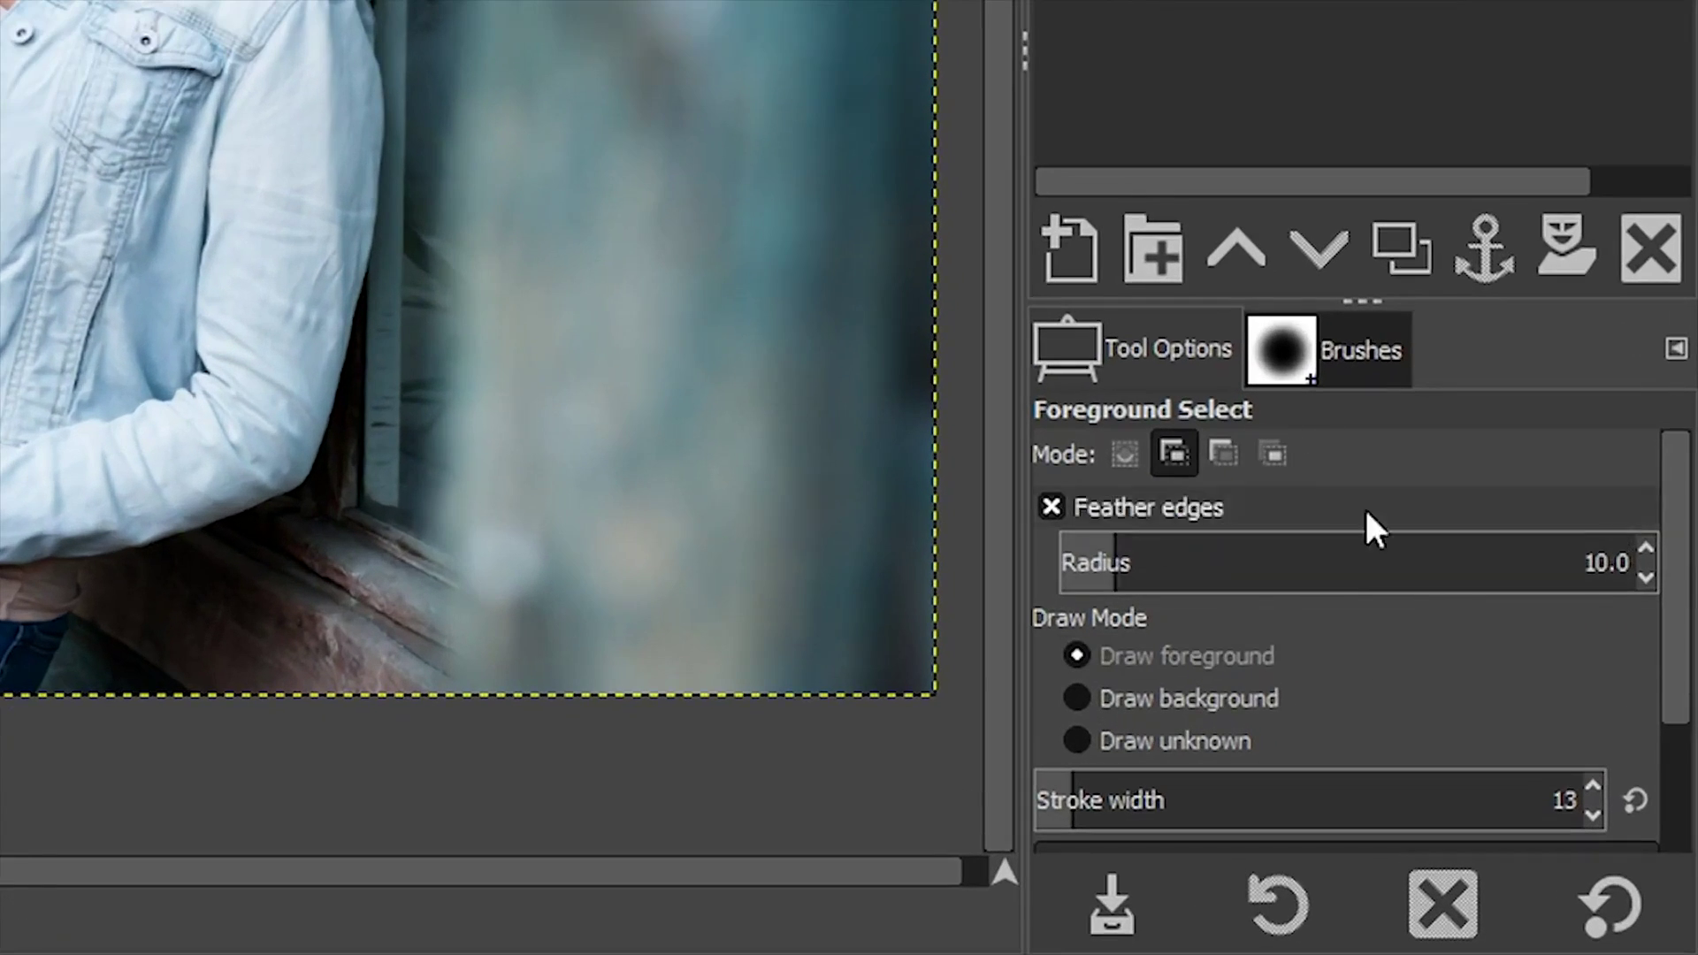
scroll(1676, 549, down, 3)
scroll(1676, 549, up, 3)
click(1178, 451)
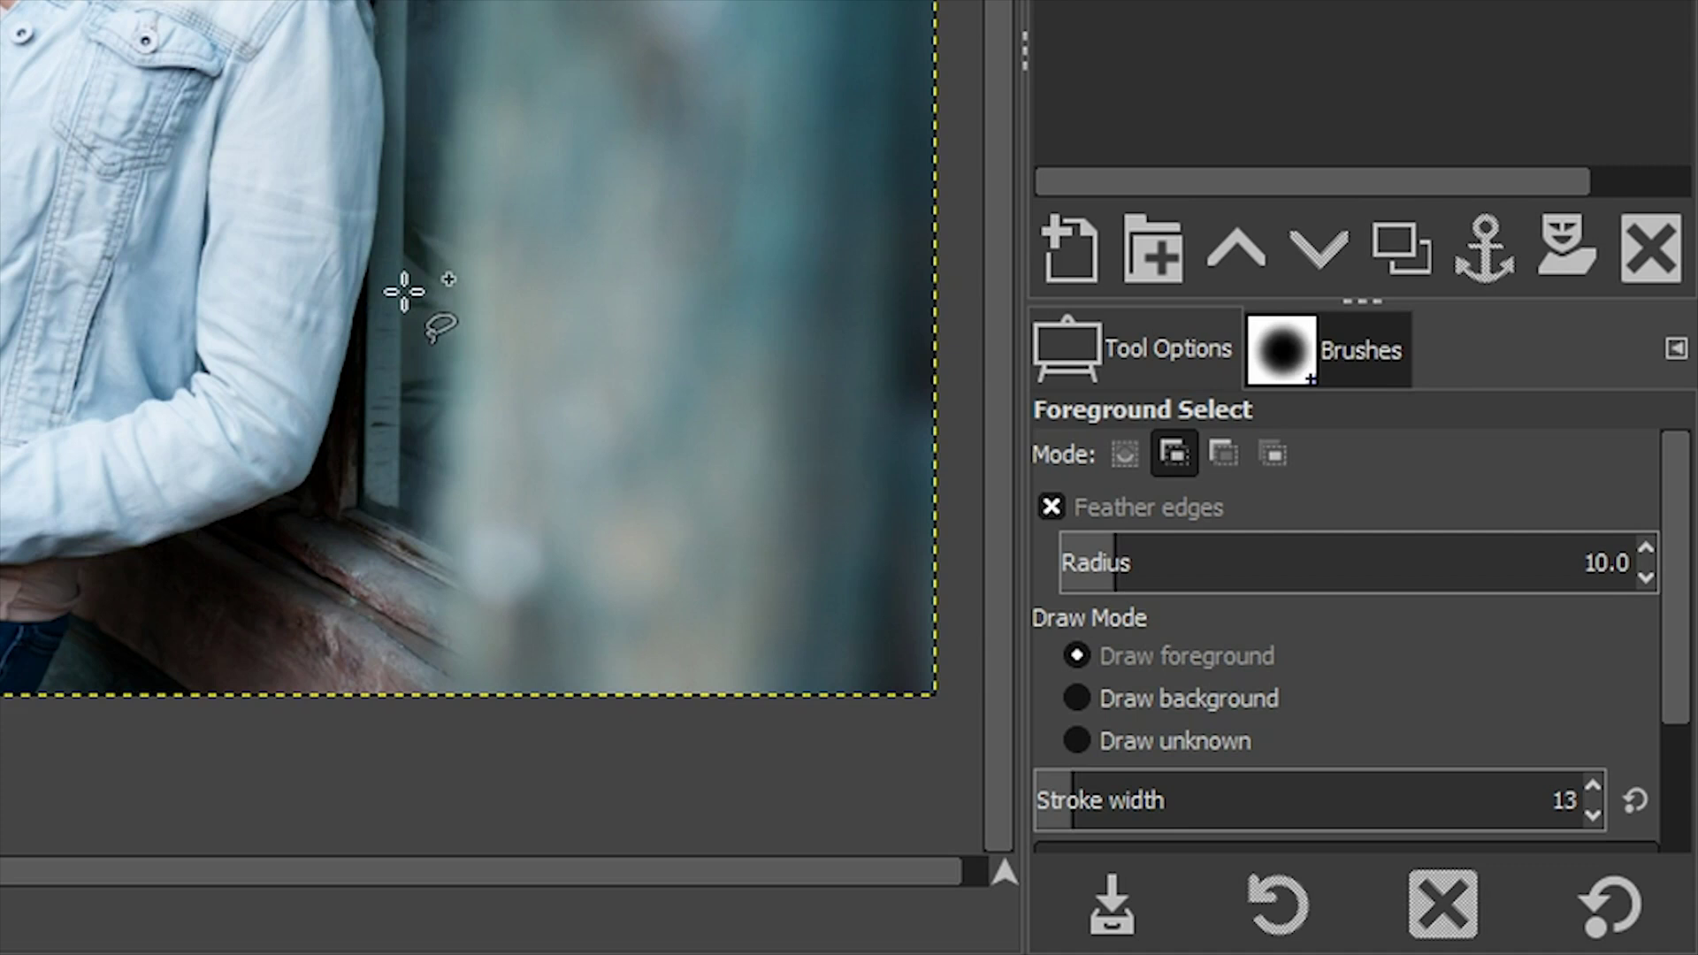
click(1051, 508)
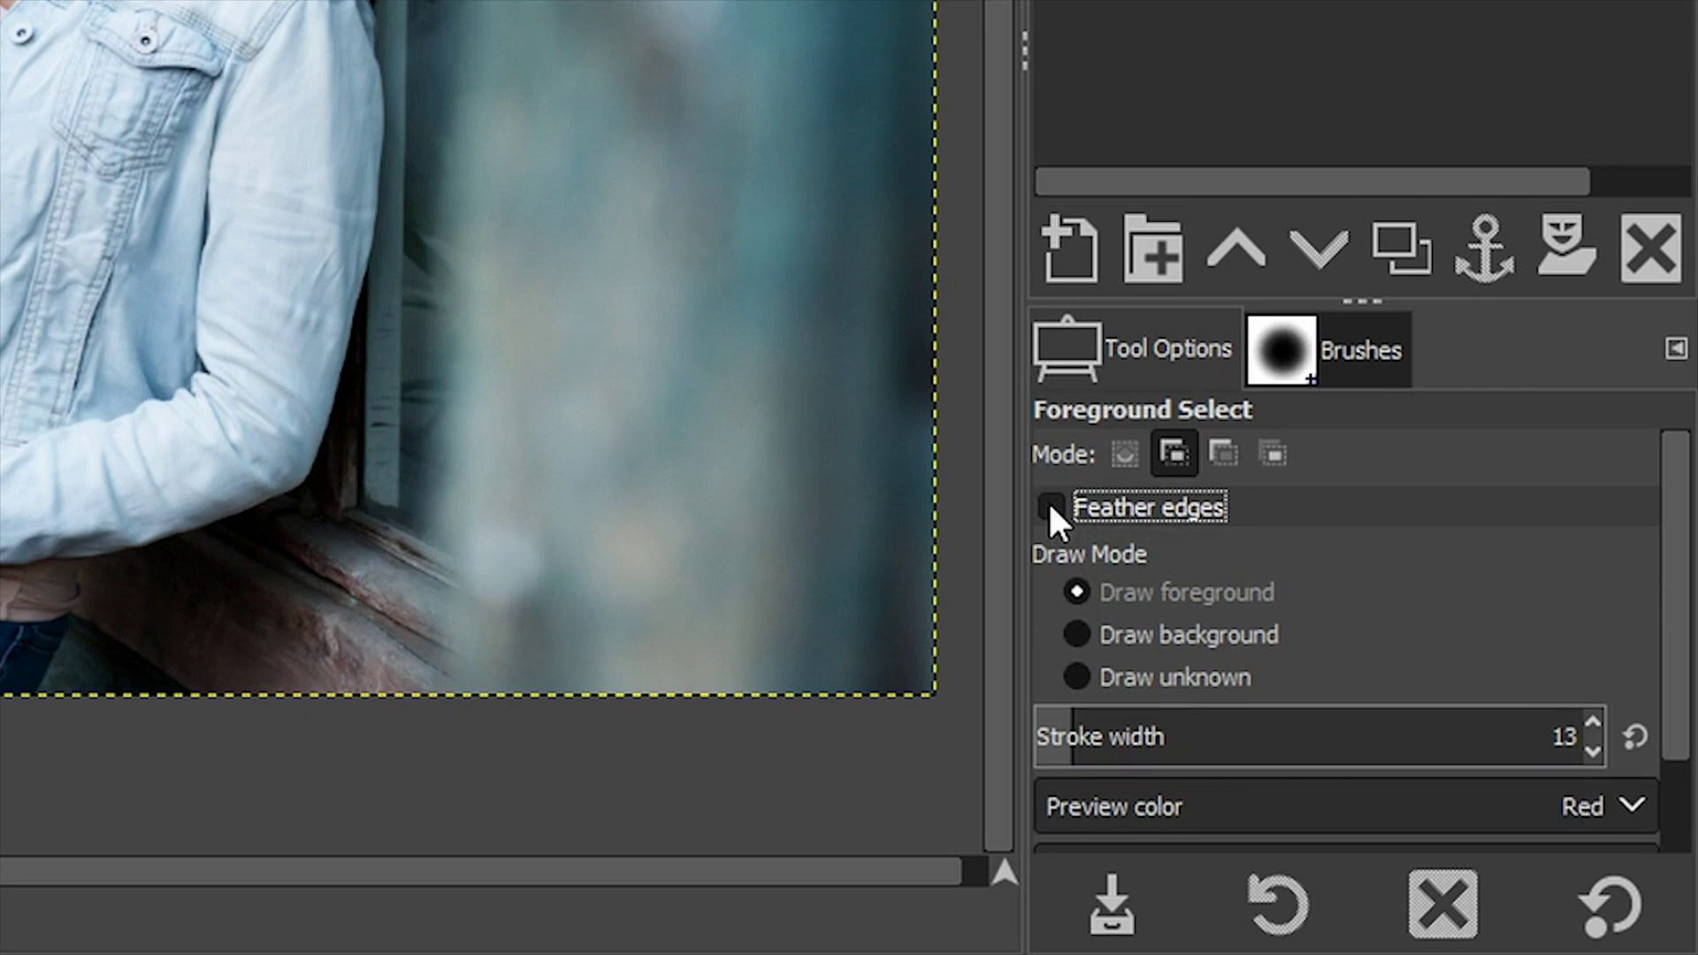
click(1052, 509)
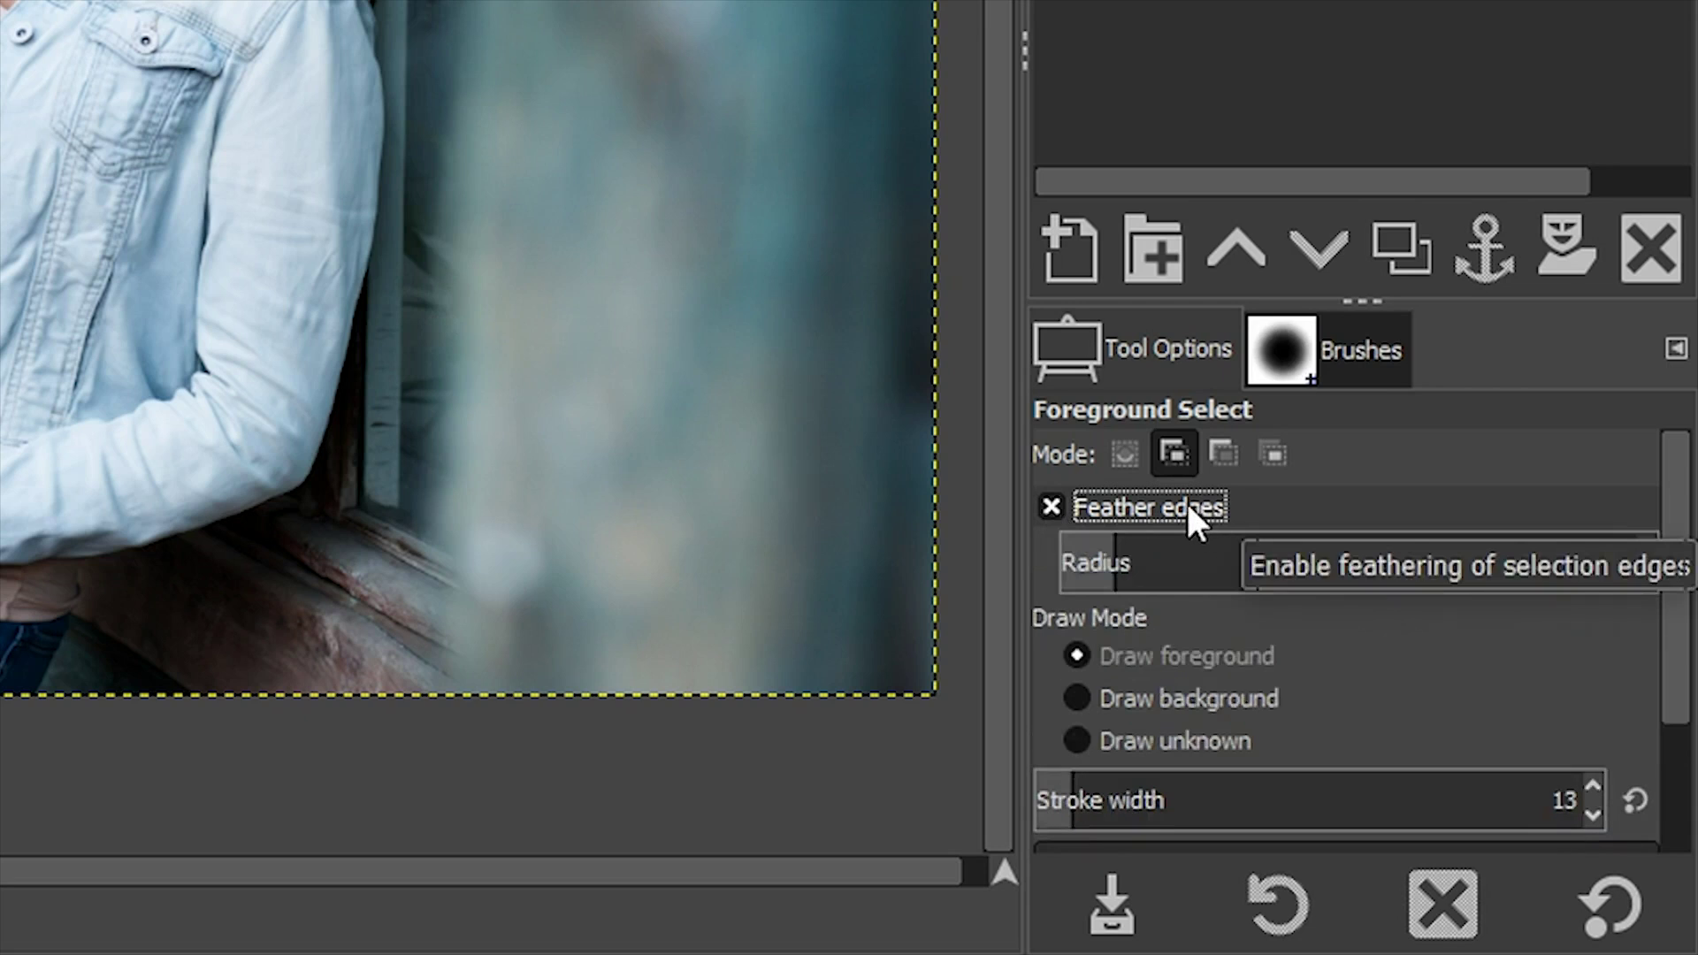
mouse_move(1111, 566)
mouse_down()
mouse_move(1637, 576)
mouse_move(1111, 586)
mouse_up()
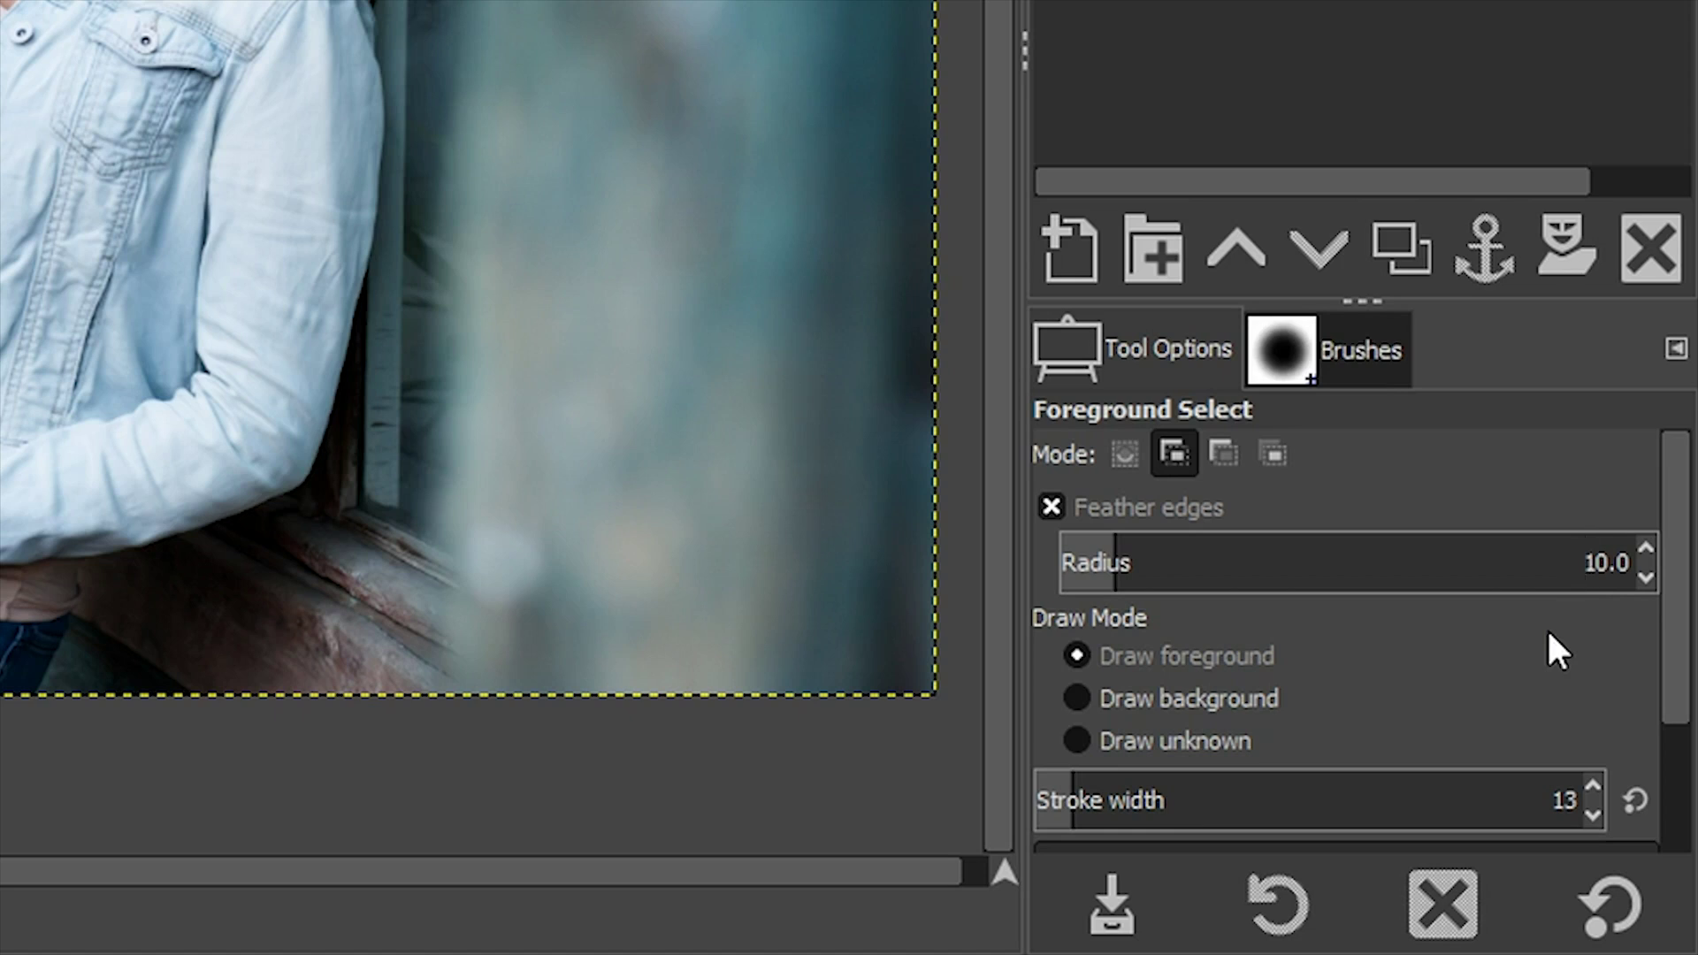
drag(1684, 537, 1684, 651)
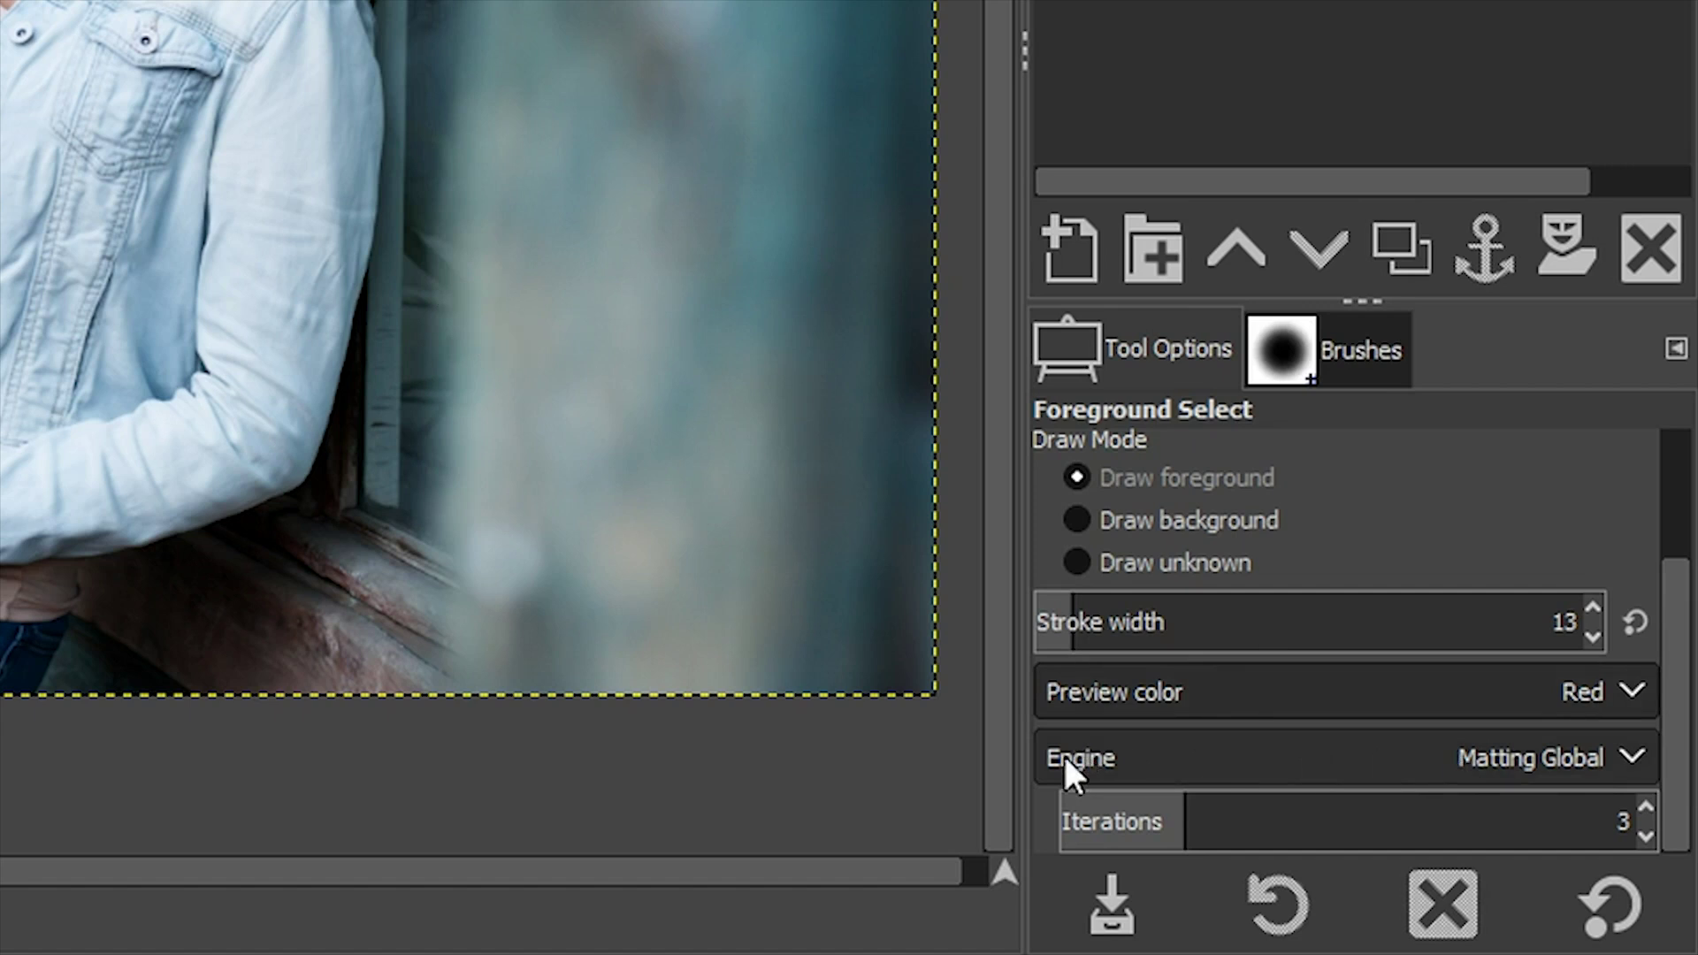
click(1522, 762)
click(1521, 764)
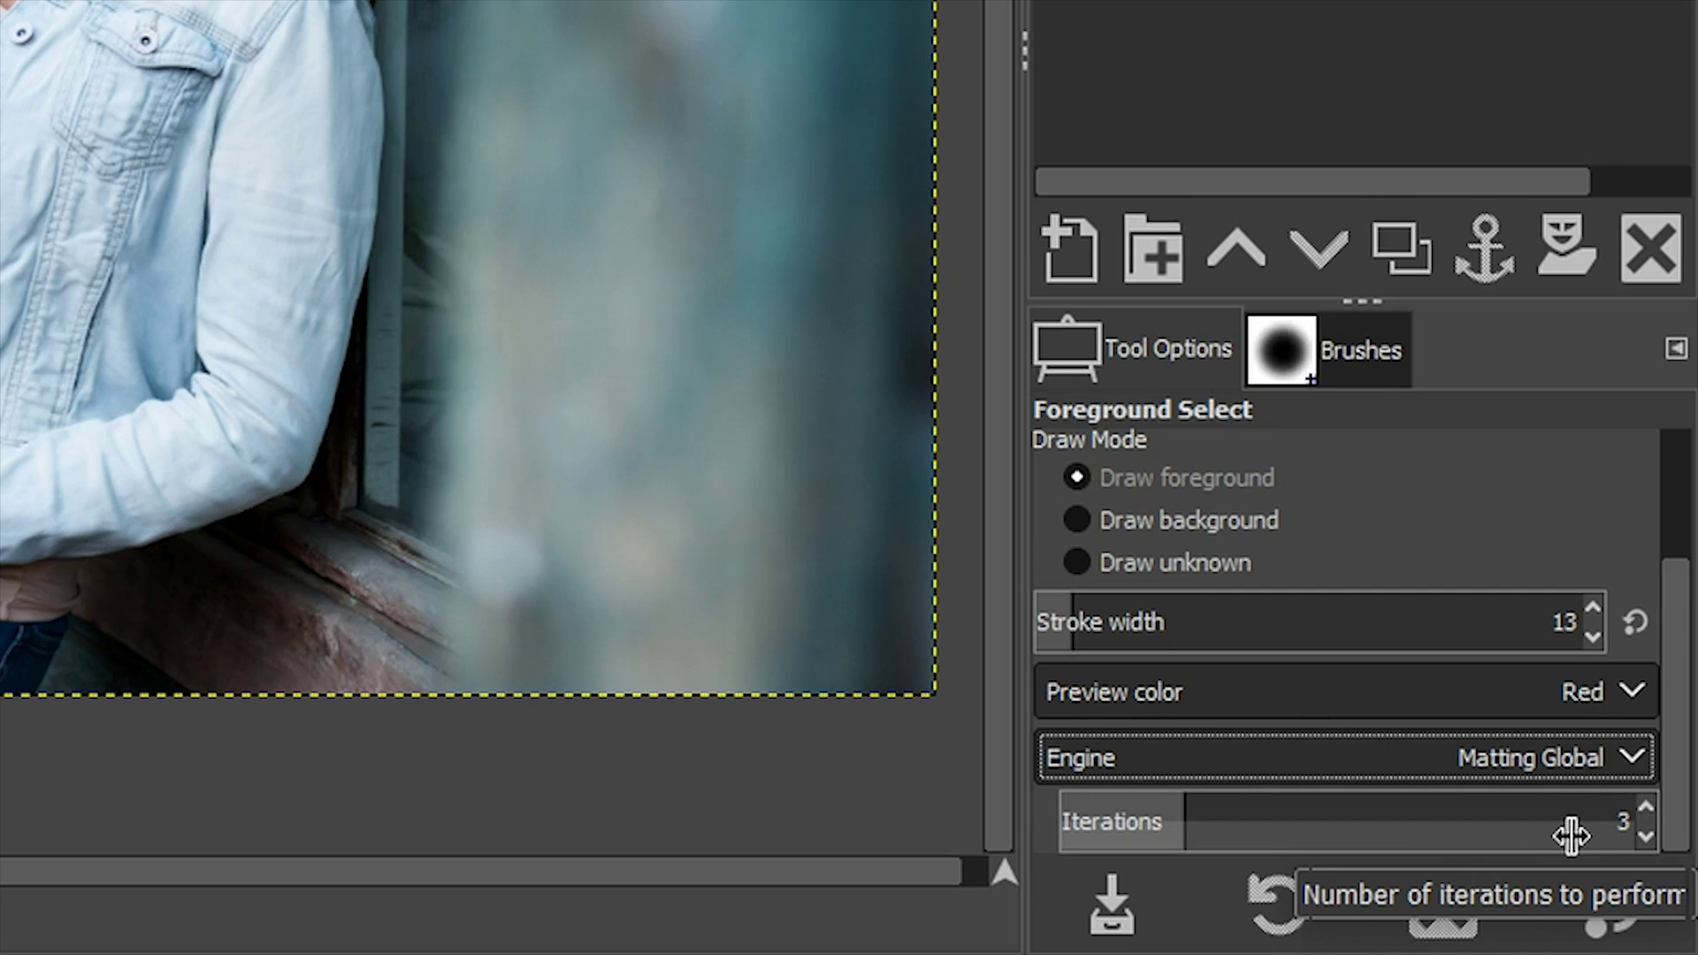
click(1554, 761)
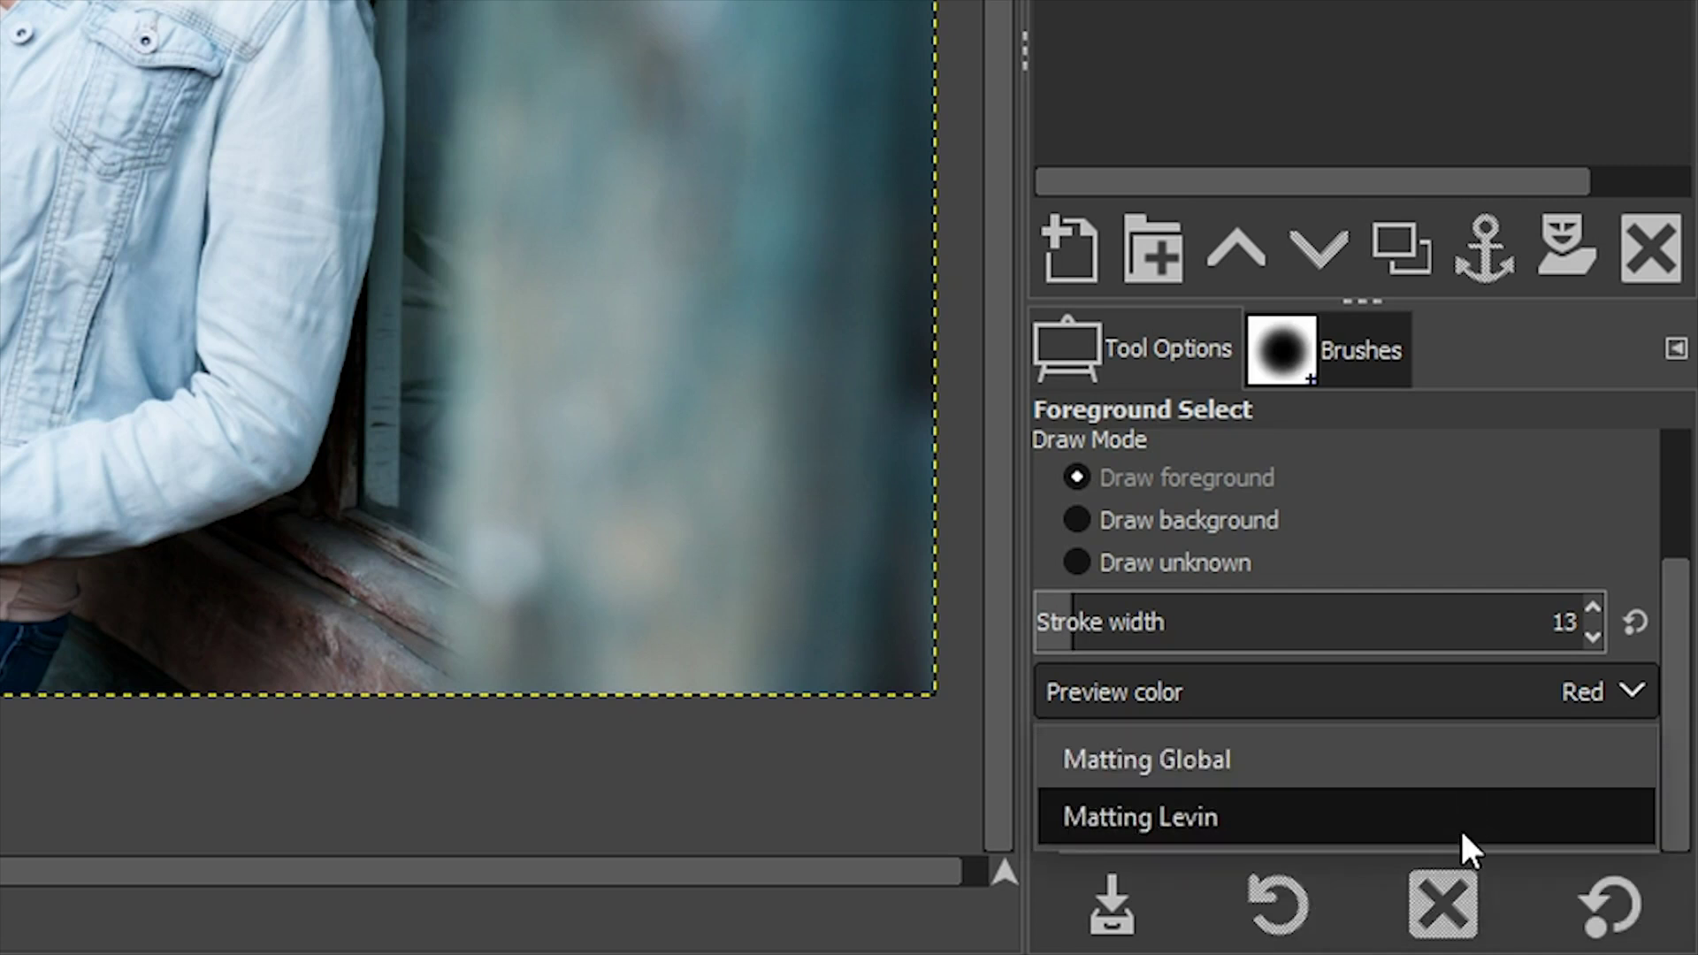
click(1462, 834)
scroll(1685, 672, down, 2)
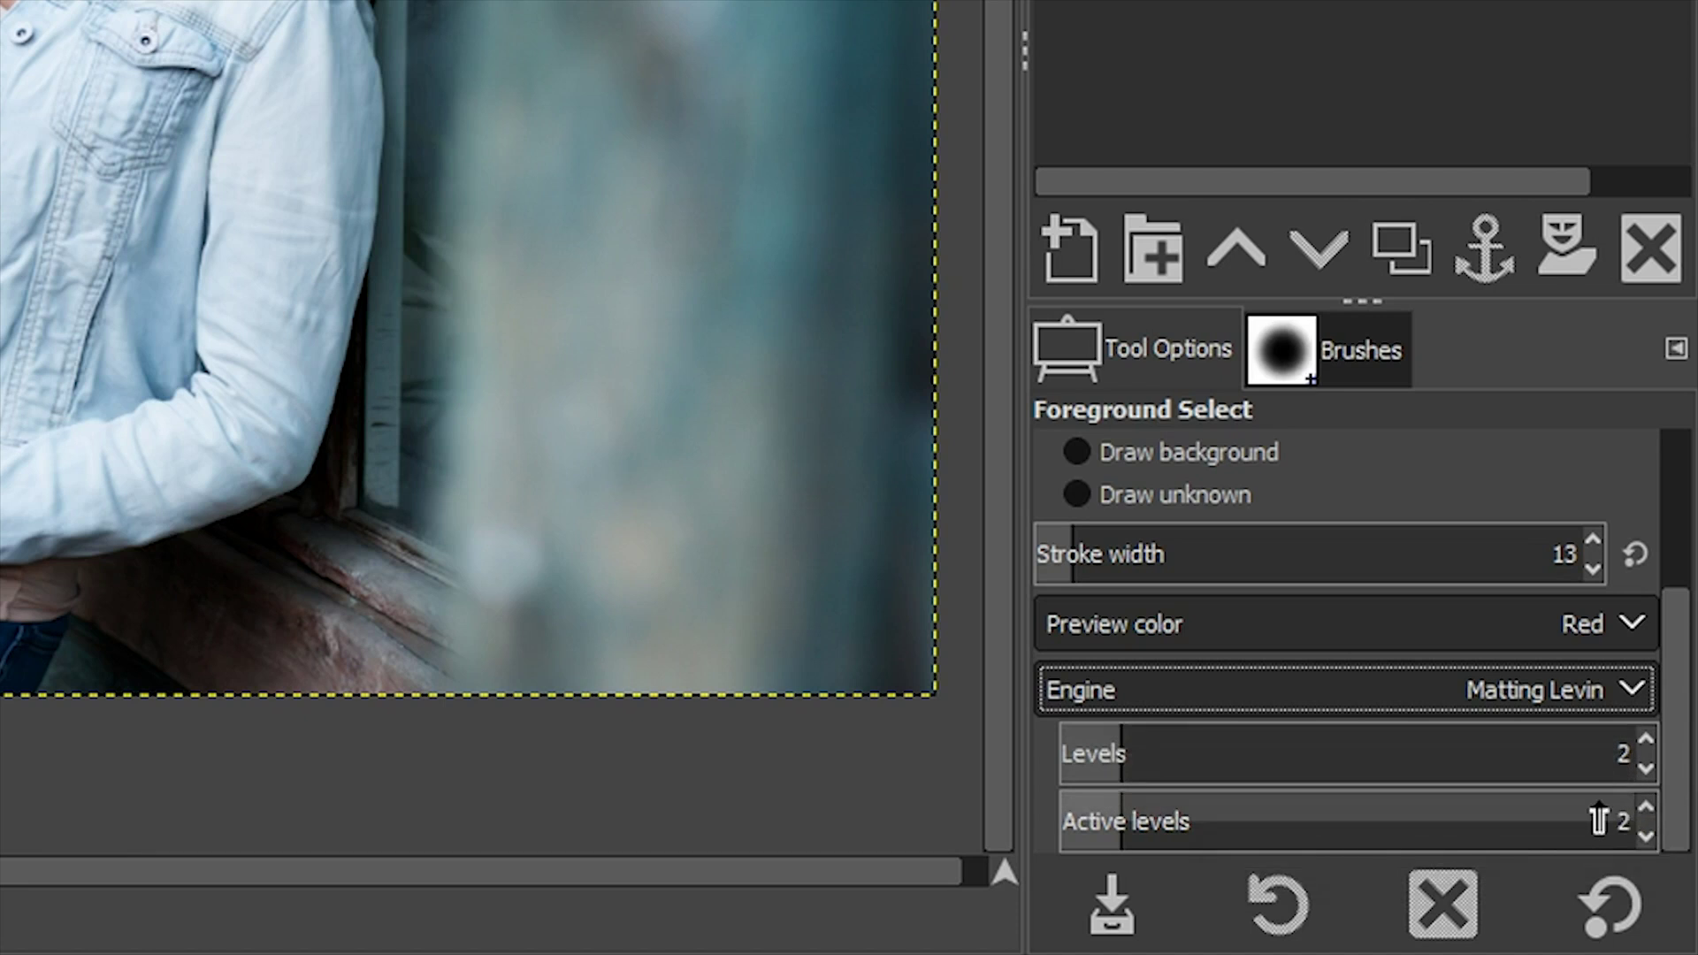
click(1532, 692)
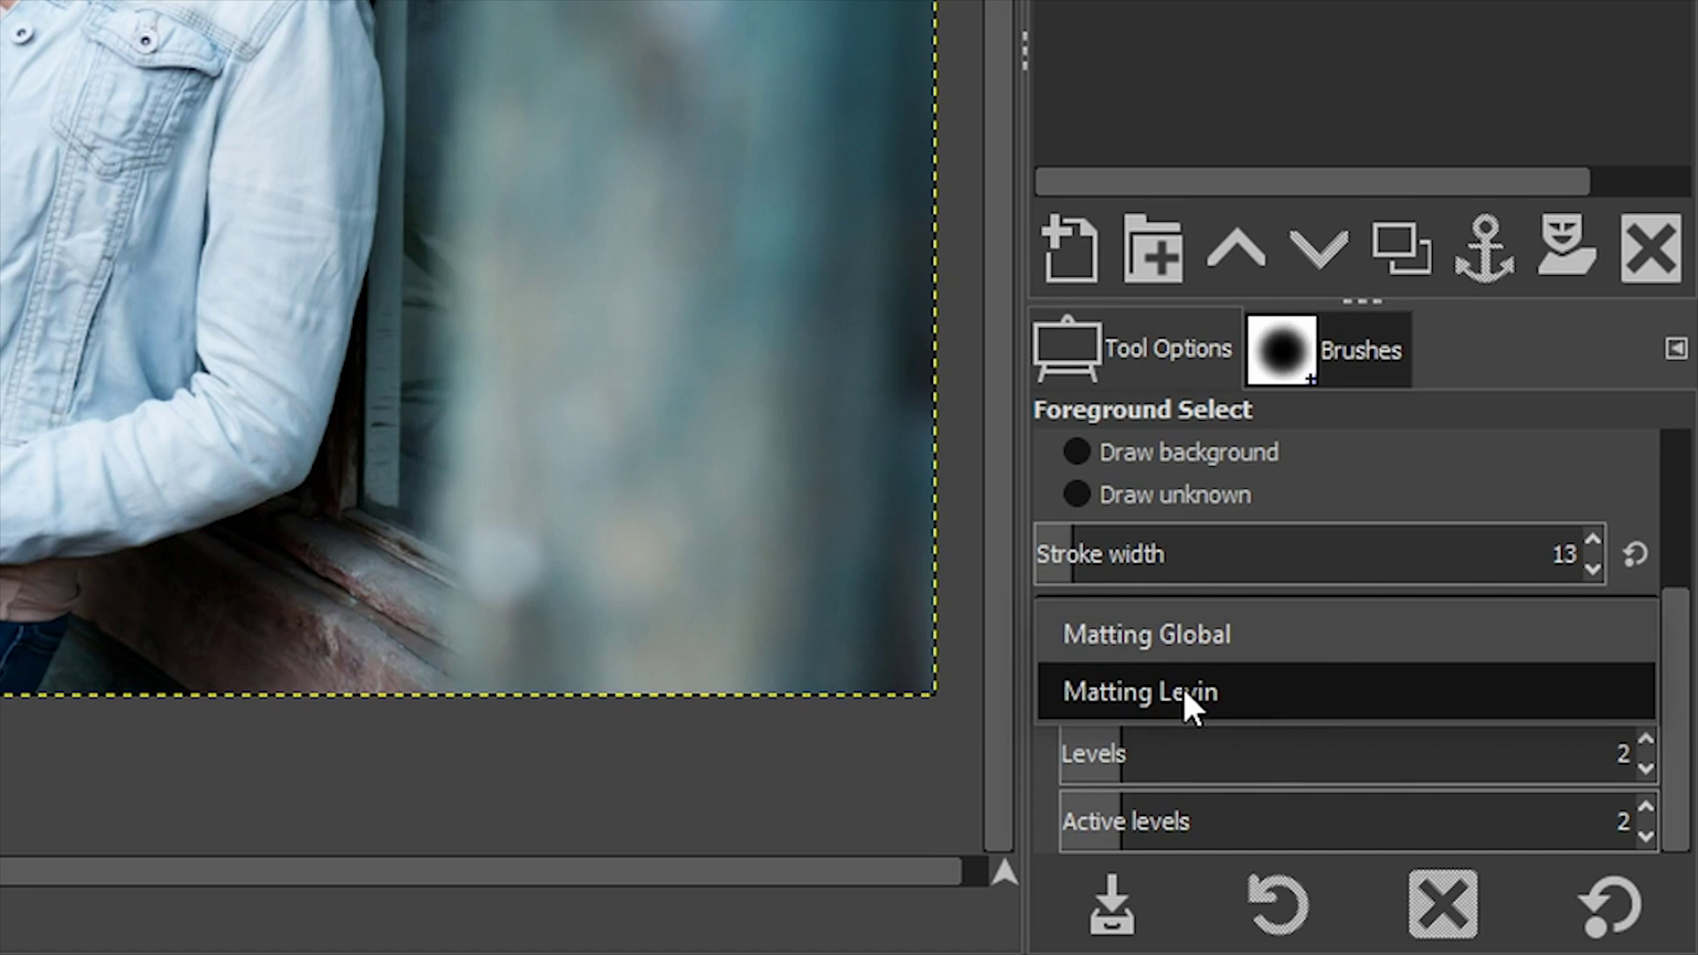
click(1229, 632)
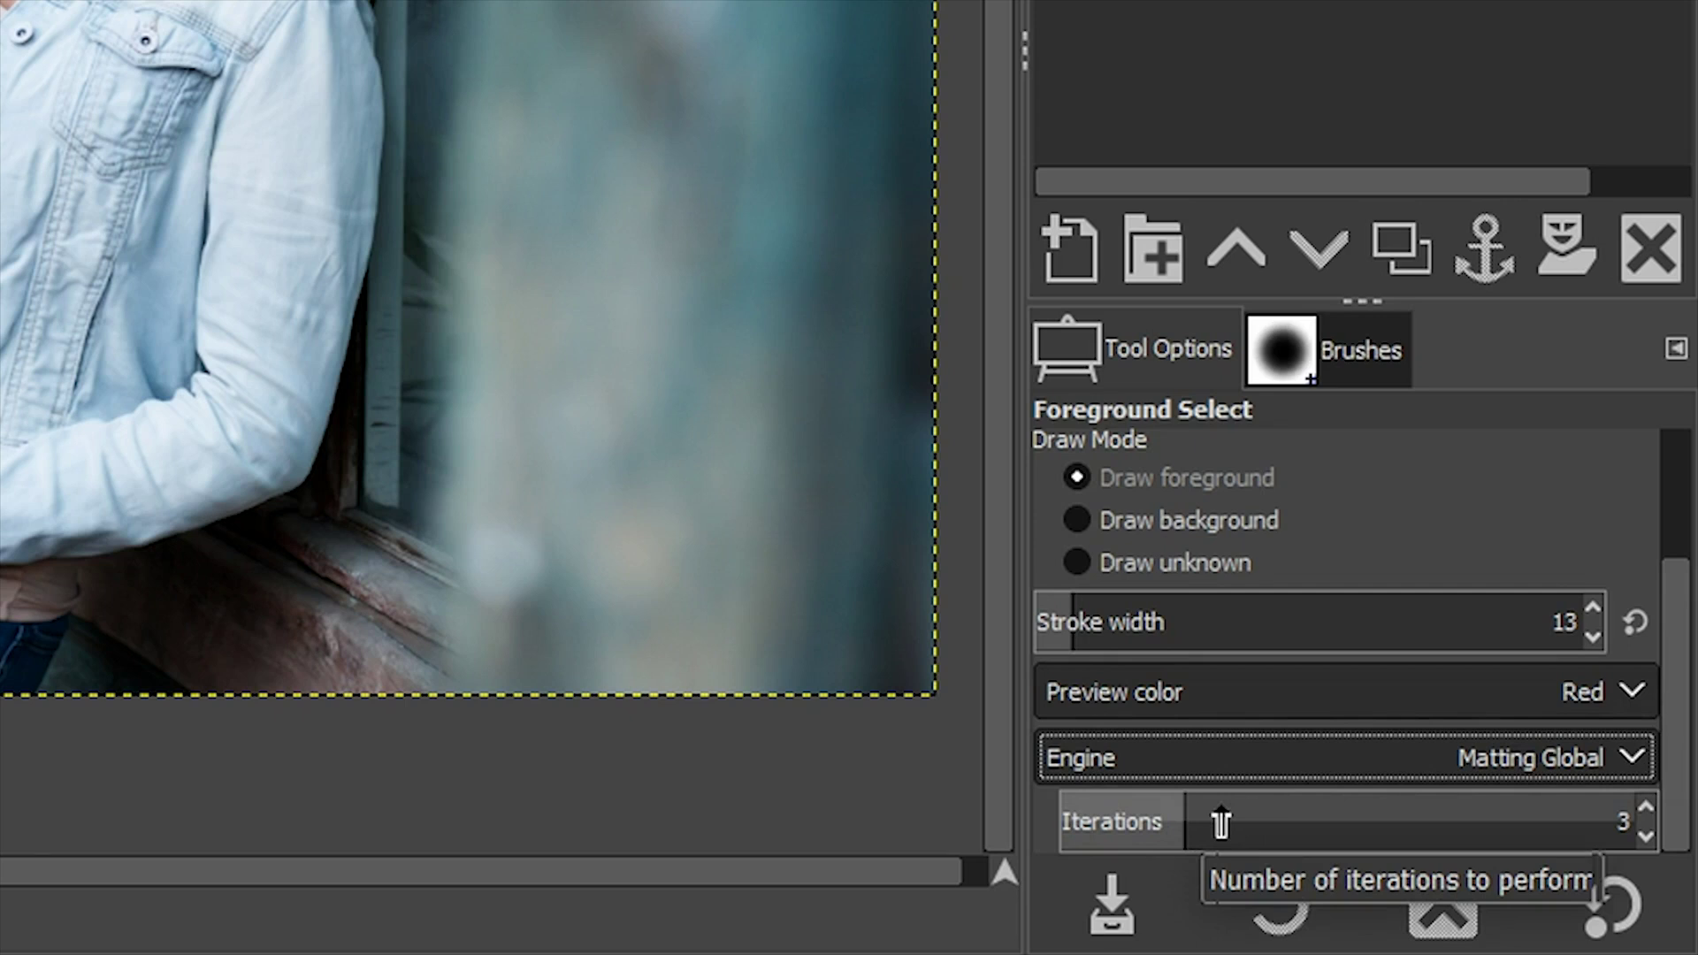
click(1535, 756)
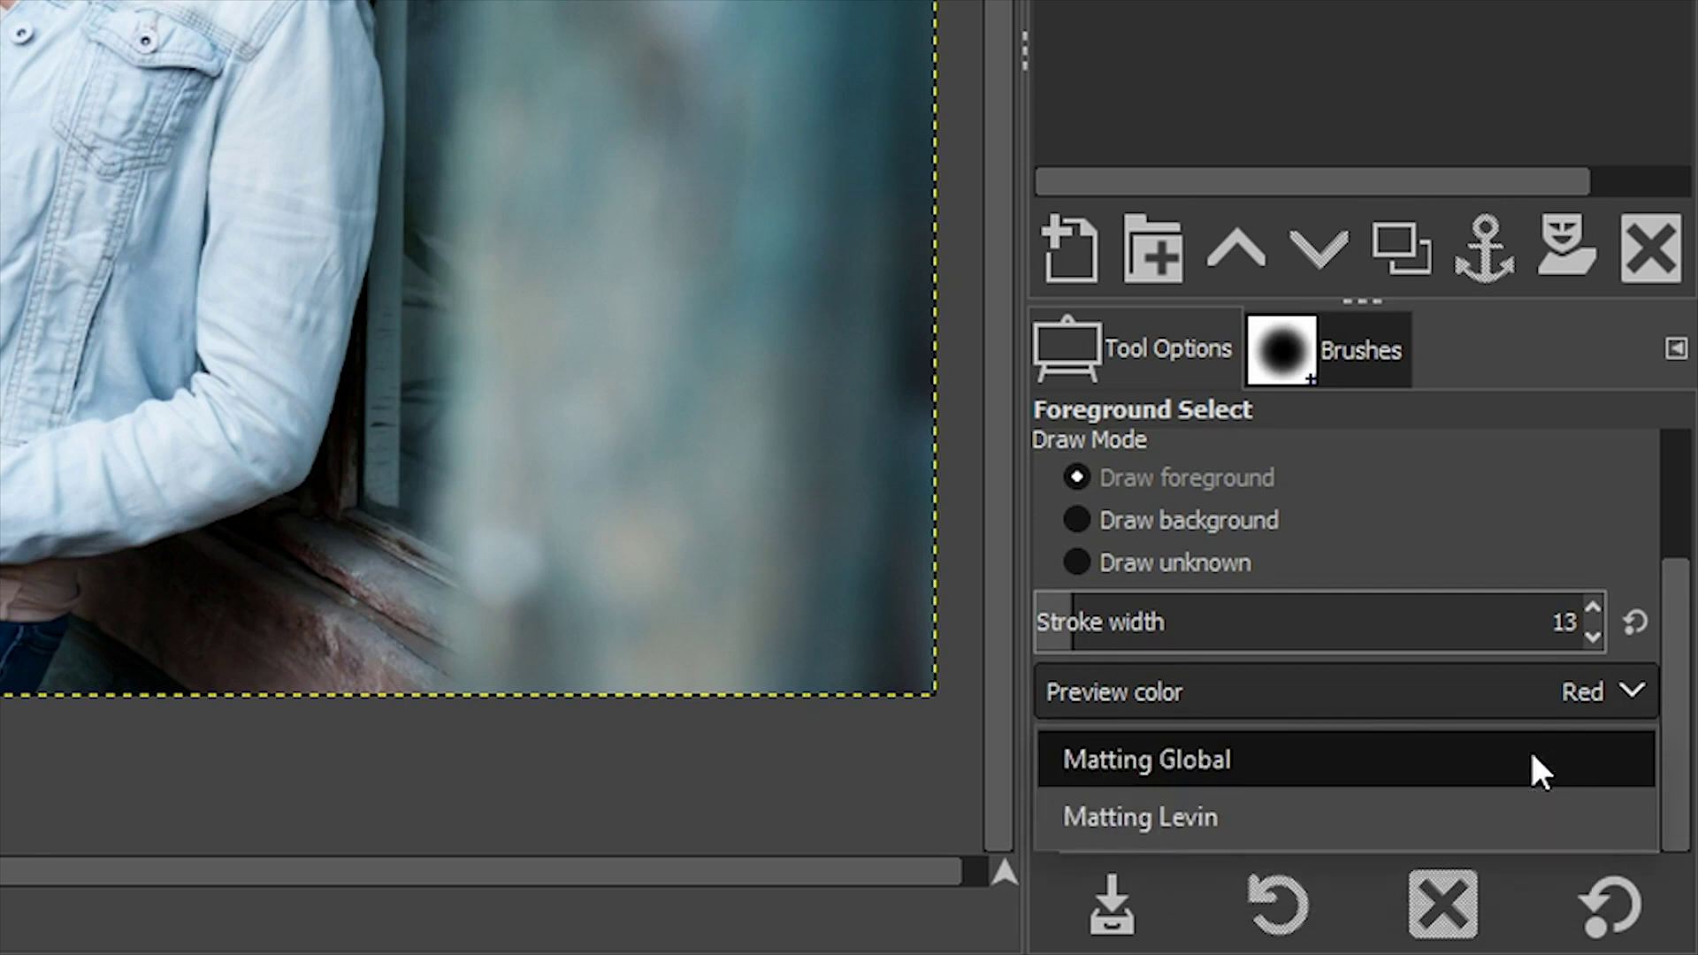
click(1309, 772)
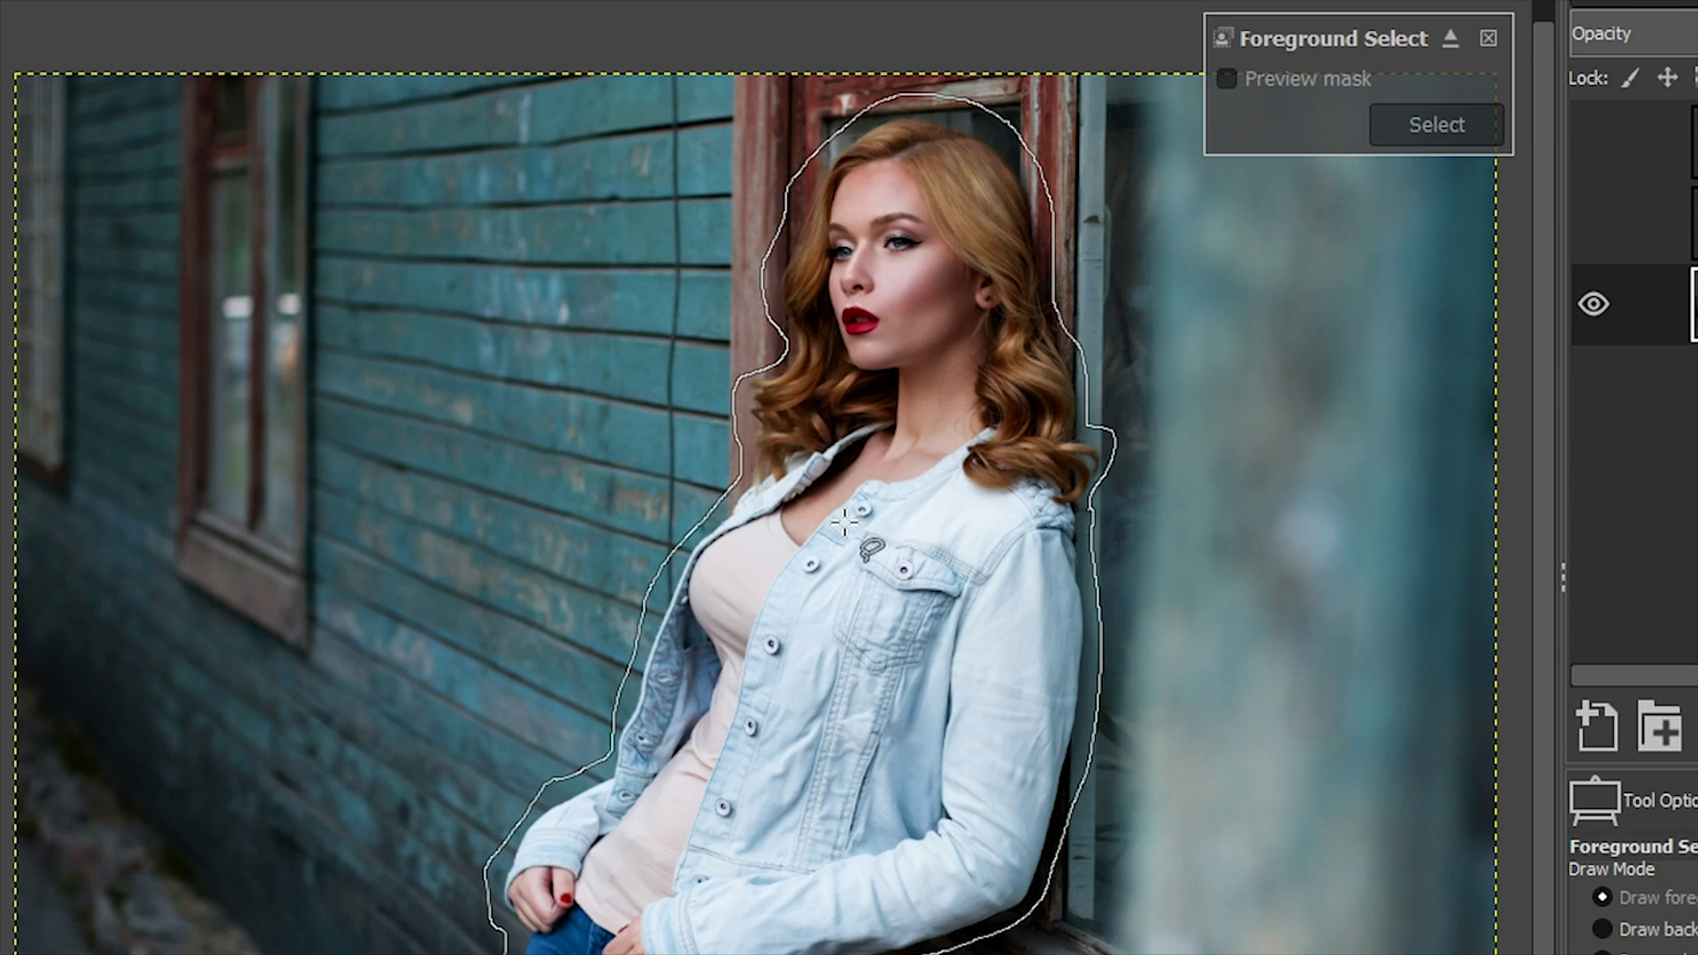
Step: Accept the rough outline of the woman to get the red working mask
key(Return)
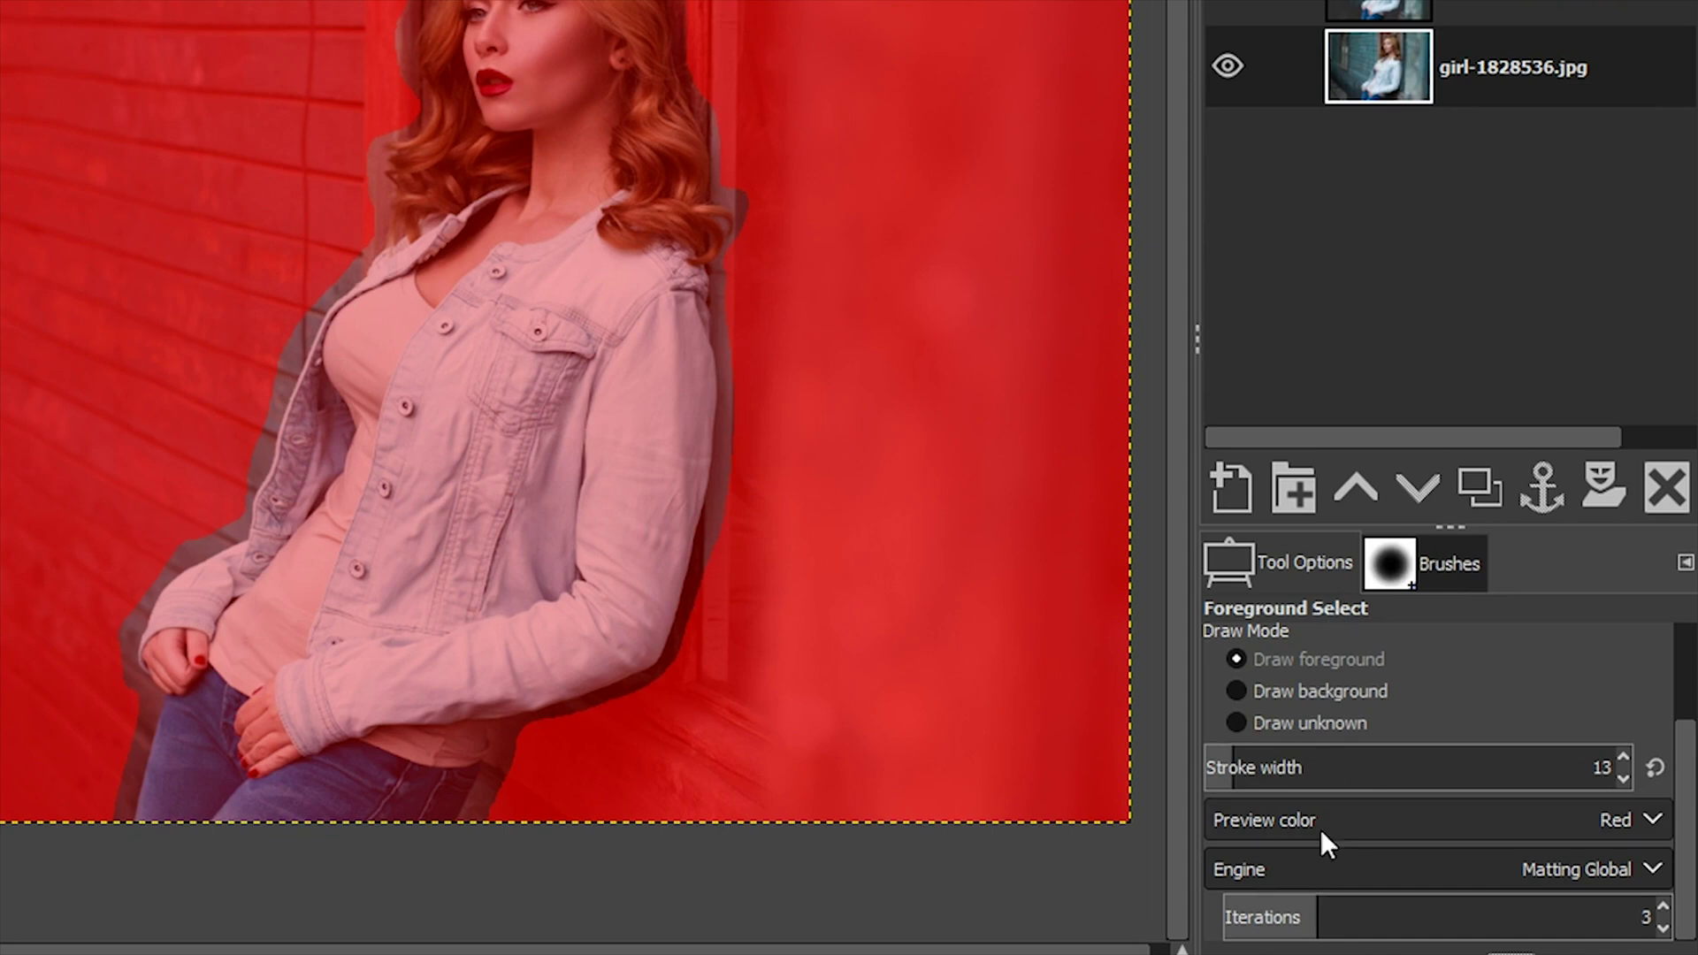
click(1325, 831)
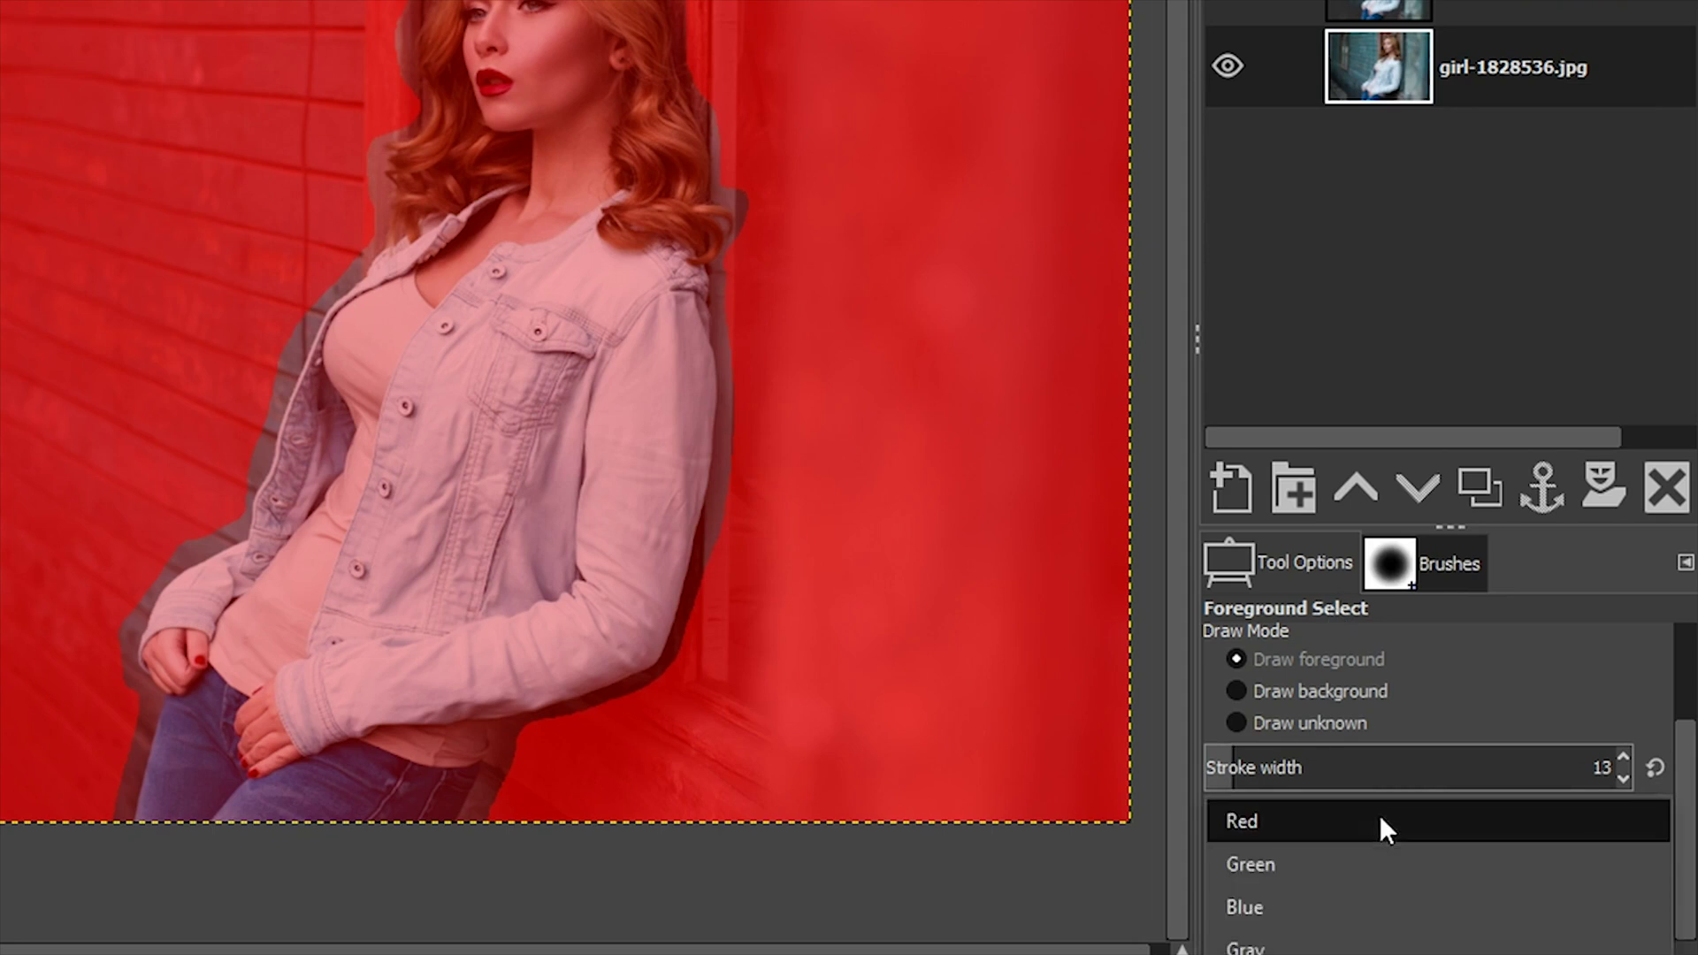
click(1319, 864)
click(1323, 816)
click(1323, 864)
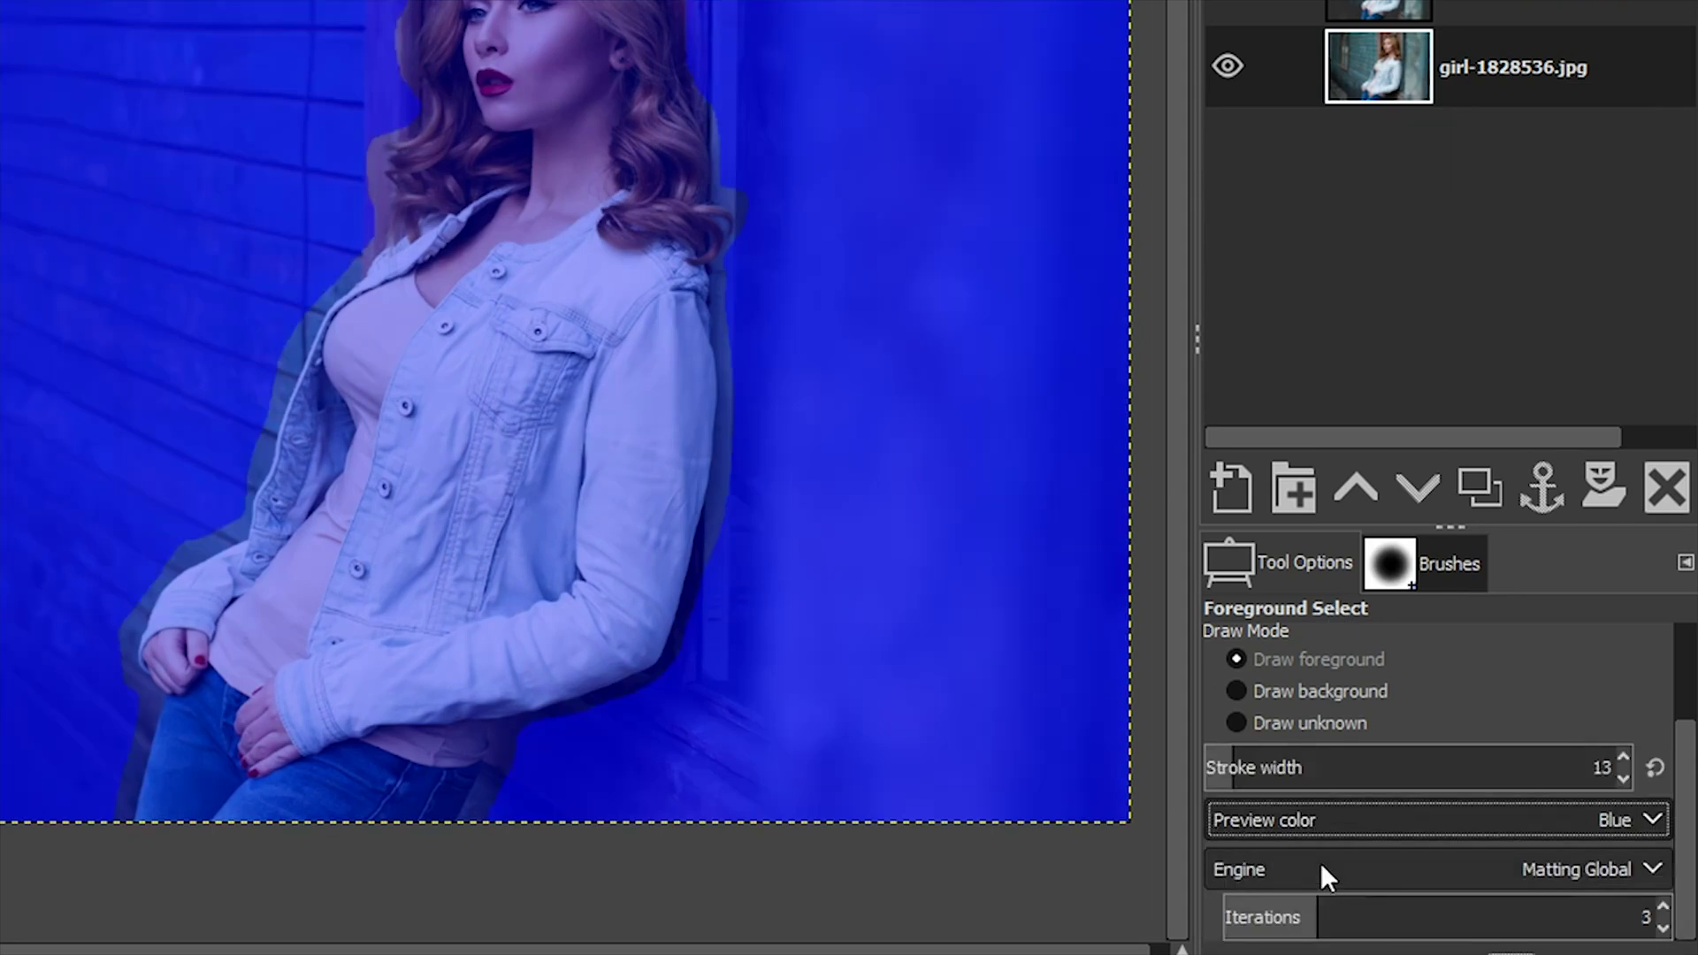
click(1313, 815)
click(1307, 727)
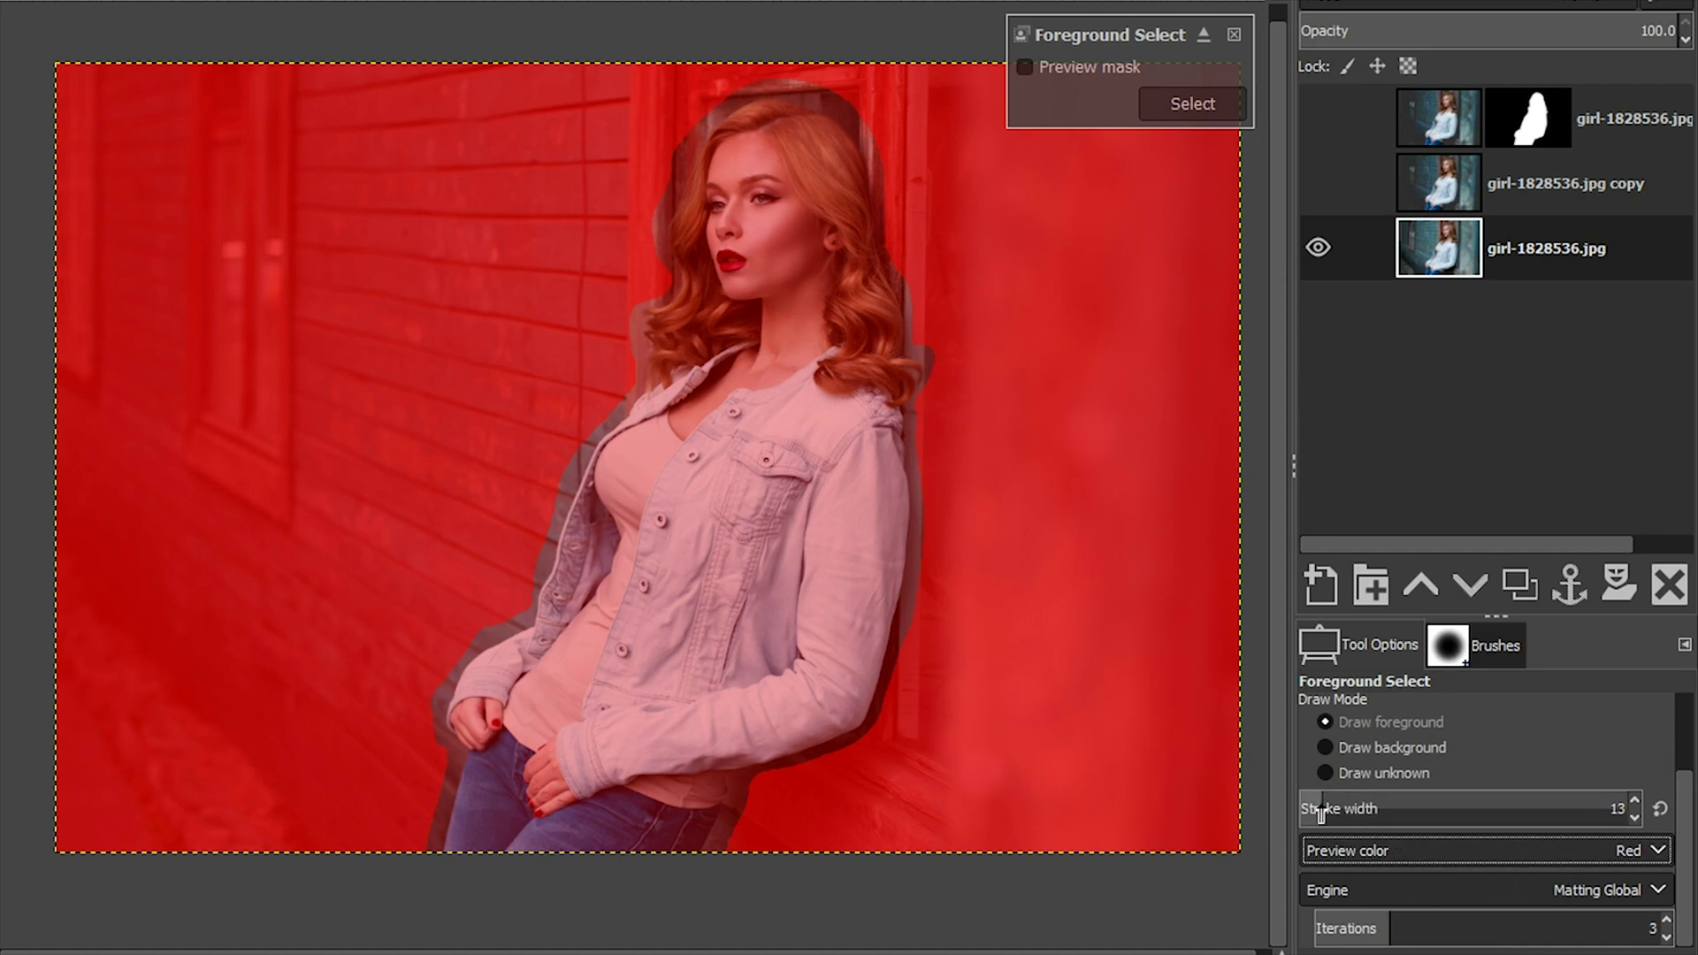
Step: Raise the Foreground Select stroke width to 385
mouse_move(1321, 812)
mouse_down()
mouse_move(1560, 822)
mouse_move(1395, 811)
mouse_move(1486, 816)
mouse_up()
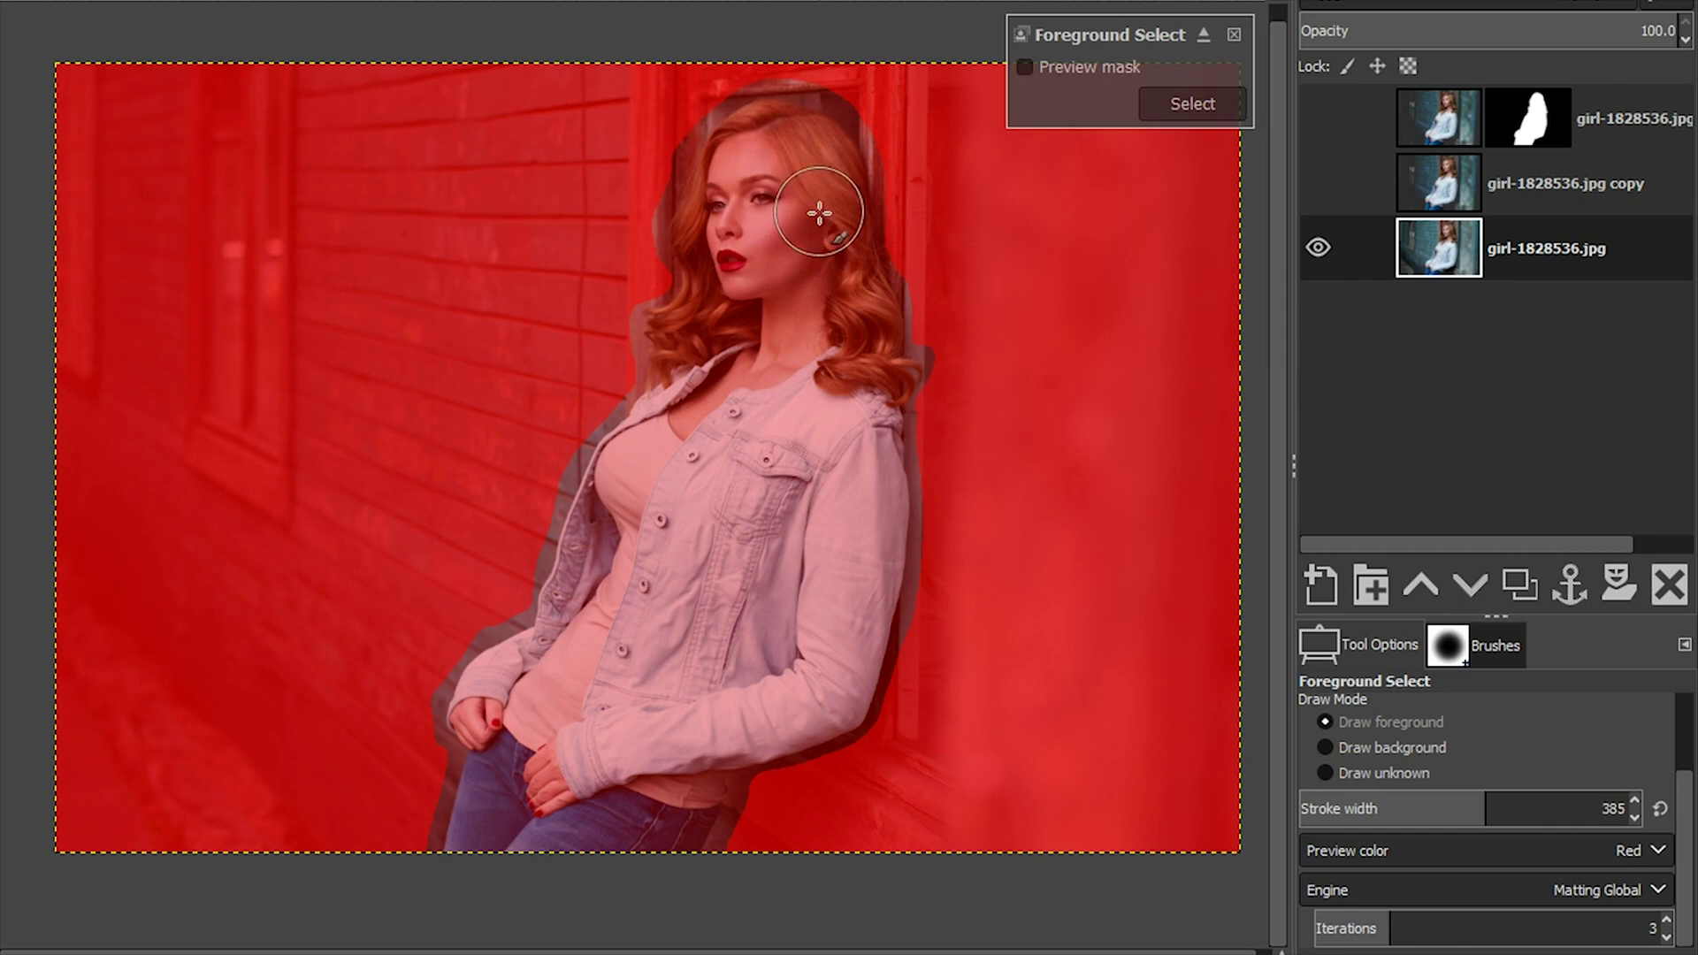
mouse_move(829, 252)
mouse_down()
mouse_move(797, 157)
mouse_move(762, 168)
mouse_move(607, 622)
mouse_move(496, 704)
mouse_move(526, 782)
mouse_move(502, 838)
mouse_up()
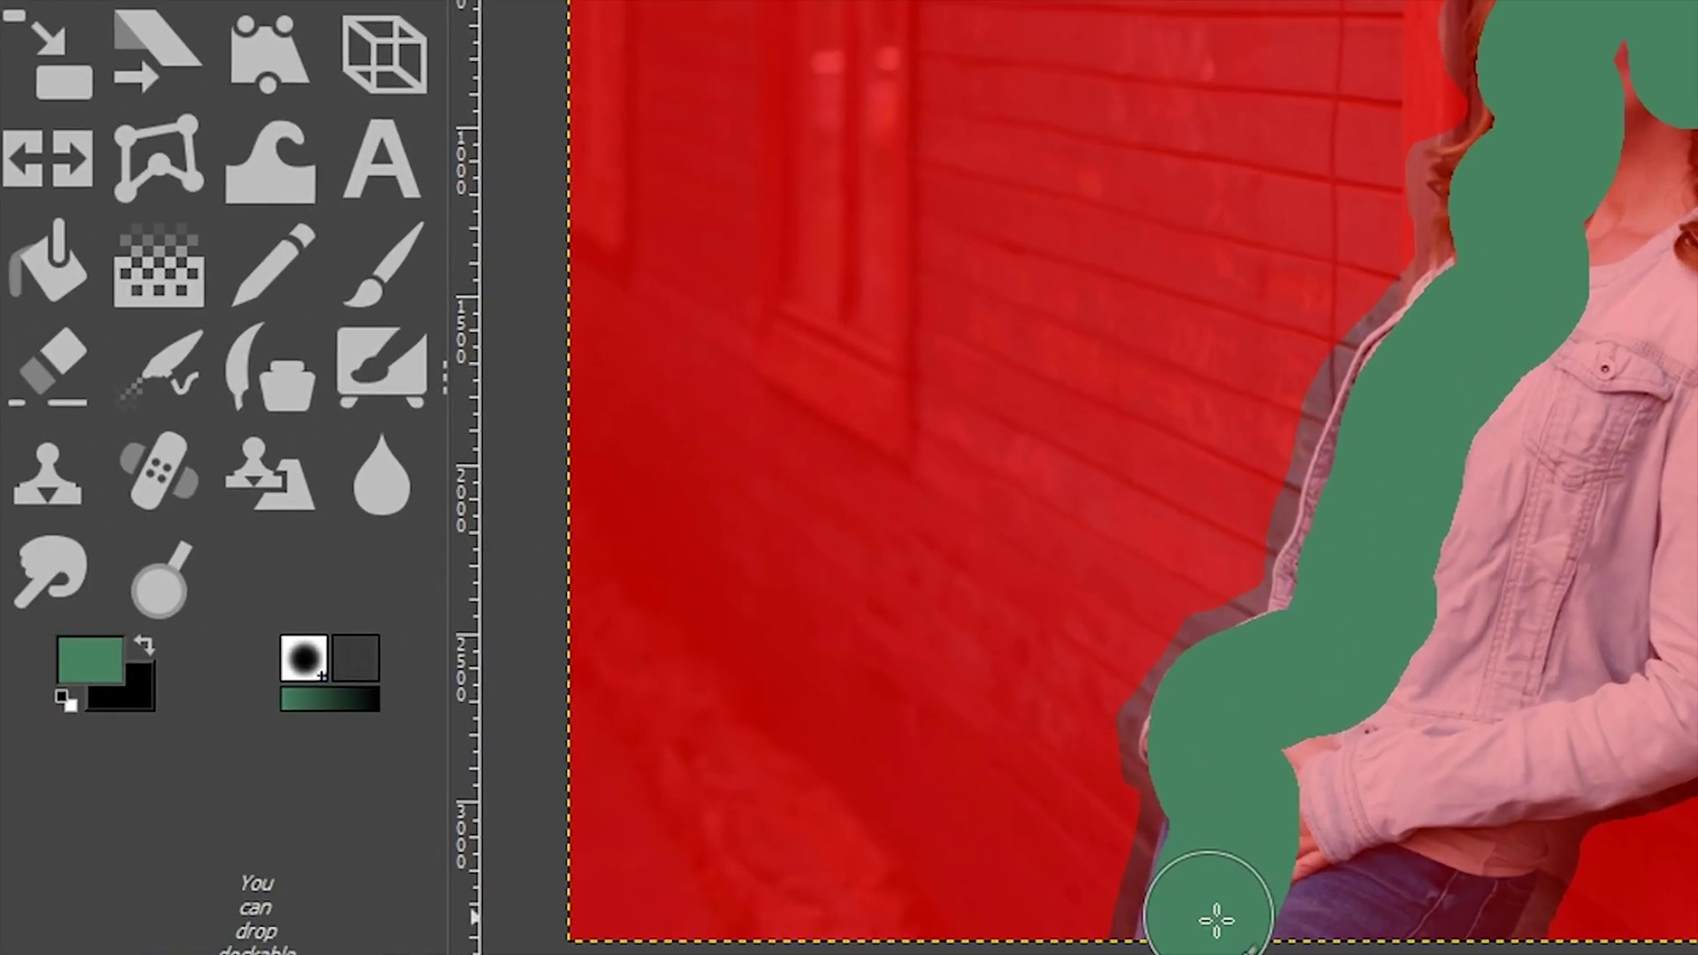
mouse_move(1216, 919)
mouse_down()
mouse_move(1421, 925)
mouse_move(1478, 788)
mouse_move(1668, 708)
mouse_move(1691, 659)
mouse_move(1697, 143)
mouse_move(1617, 62)
mouse_move(1668, 209)
mouse_move(1601, 610)
mouse_move(1413, 790)
mouse_move(1344, 743)
mouse_move(1466, 607)
mouse_move(1461, 501)
mouse_move(1537, 354)
mouse_up()
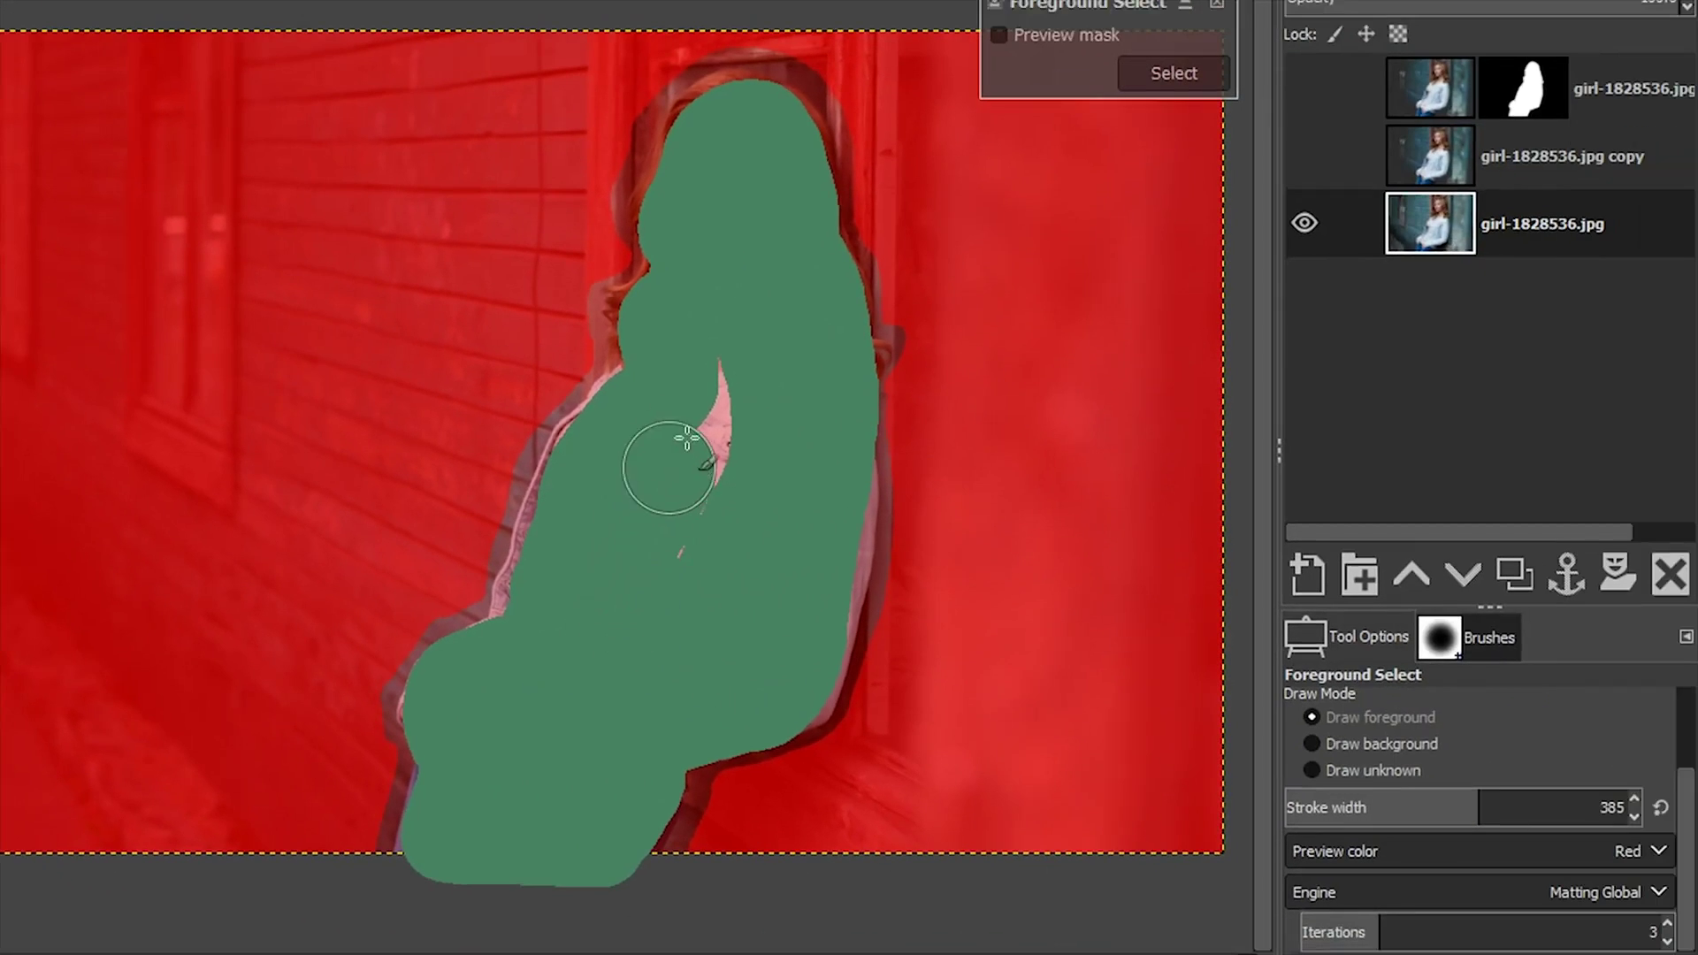
mouse_move(687, 438)
mouse_down()
mouse_move(716, 342)
mouse_move(714, 471)
mouse_move(610, 656)
mouse_up()
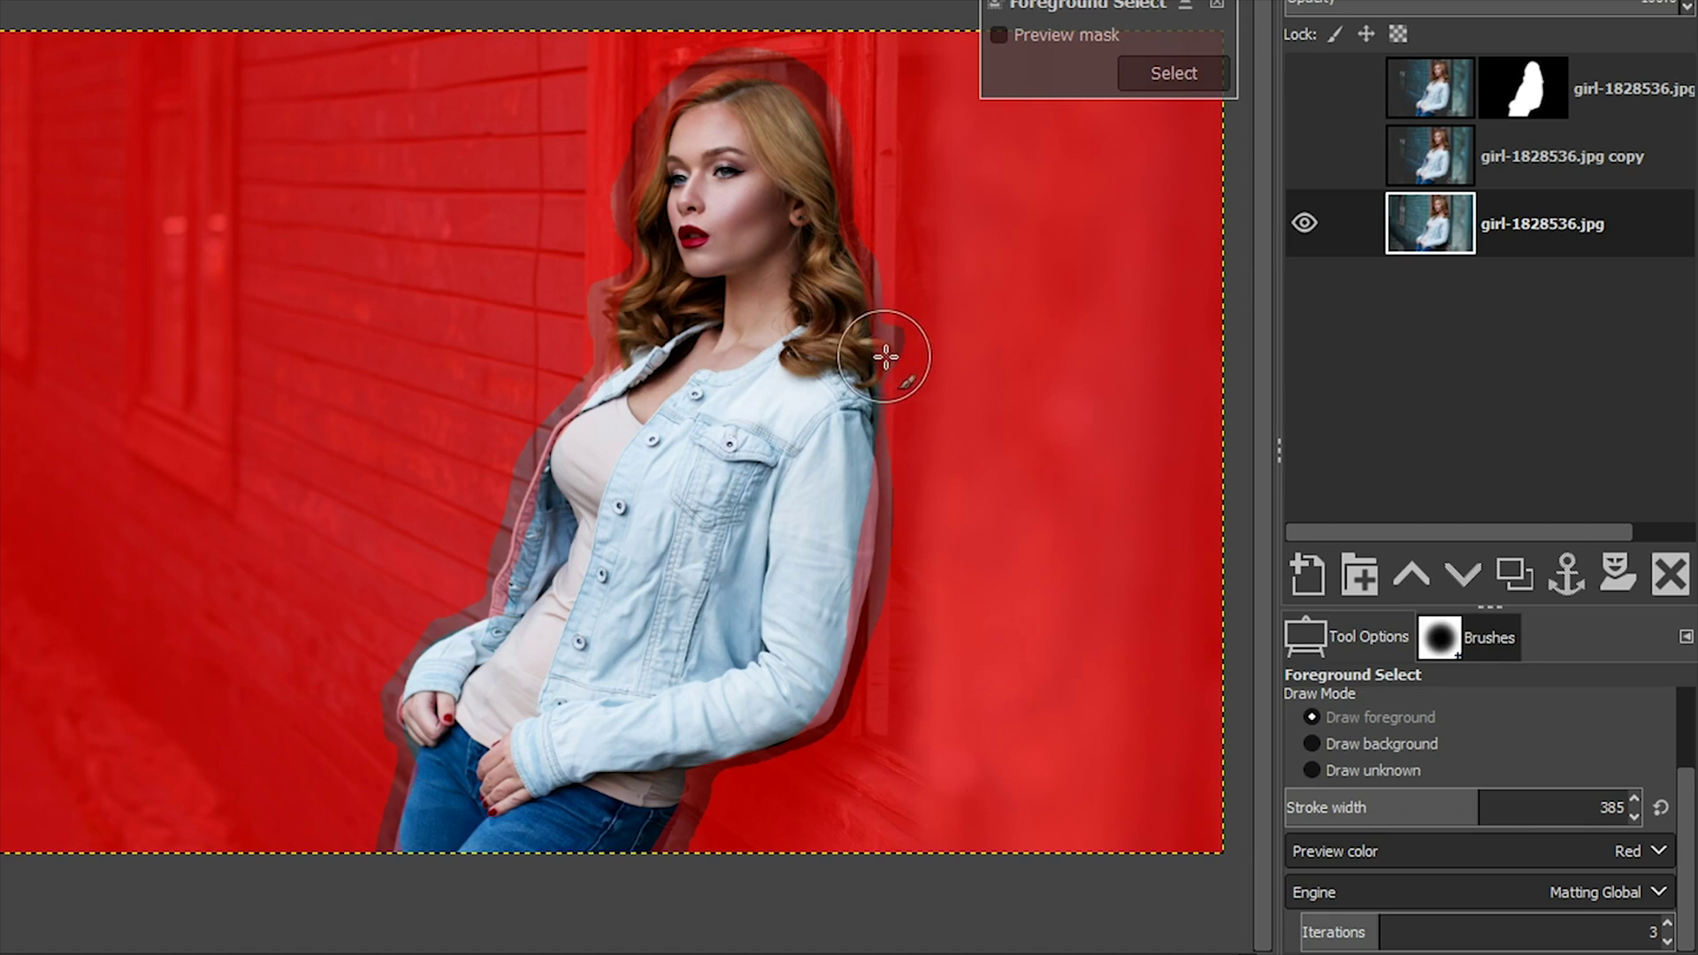
drag(1380, 809, 1306, 812)
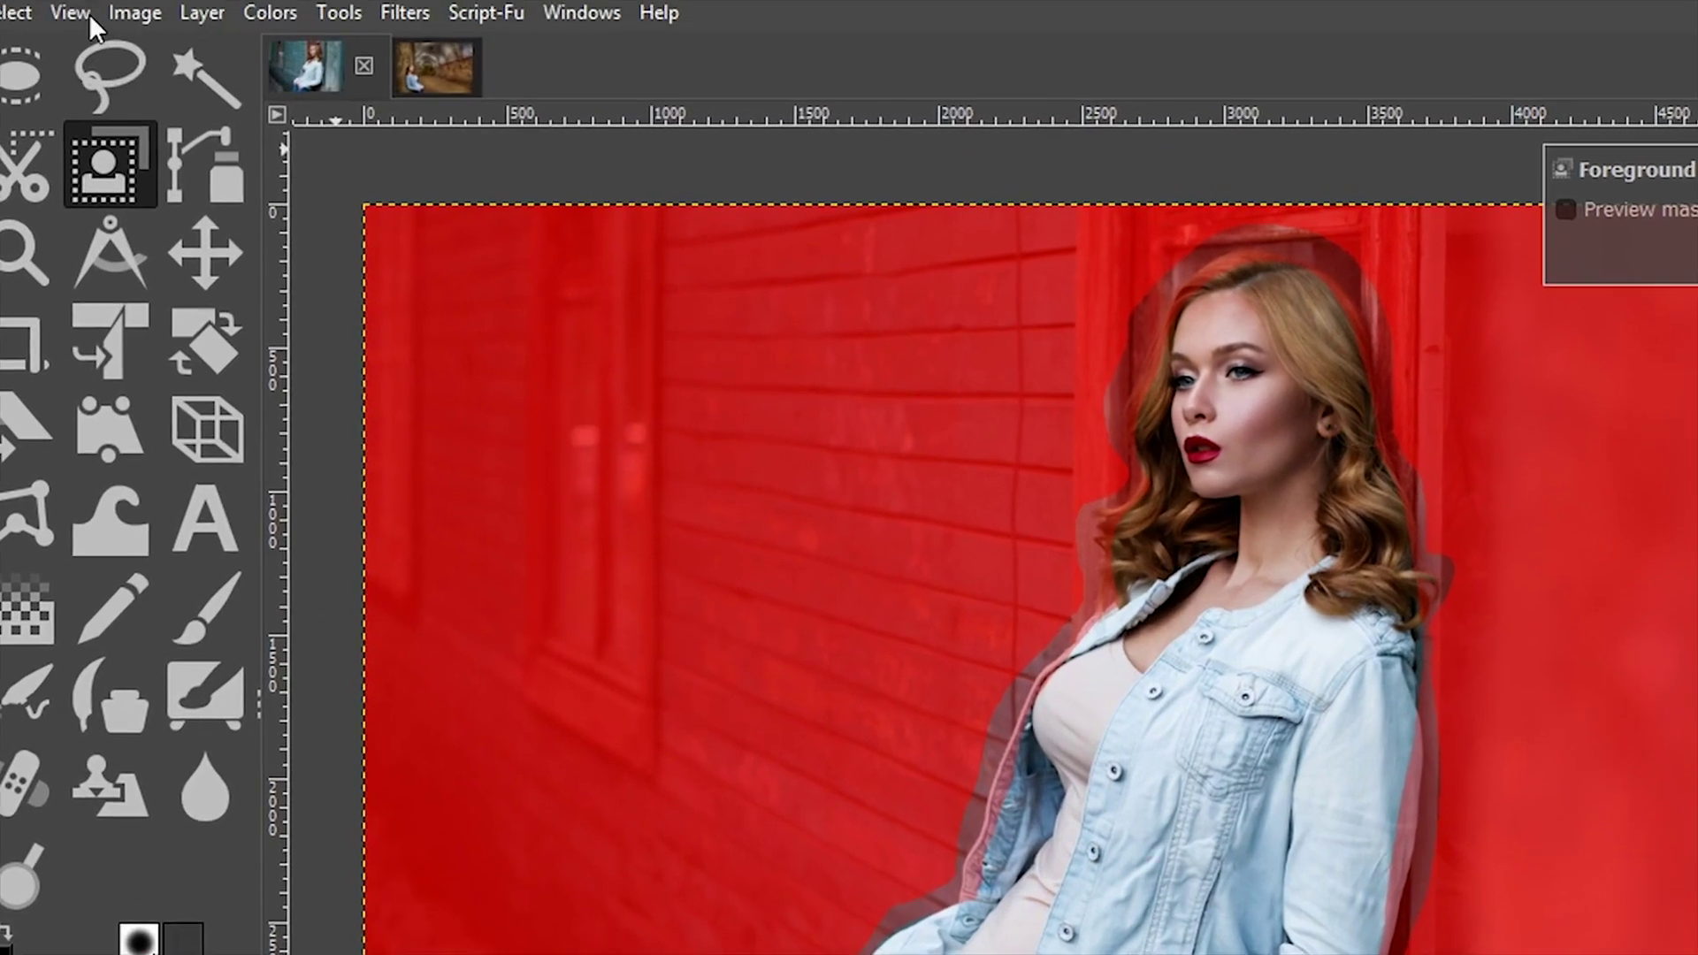
click(76, 14)
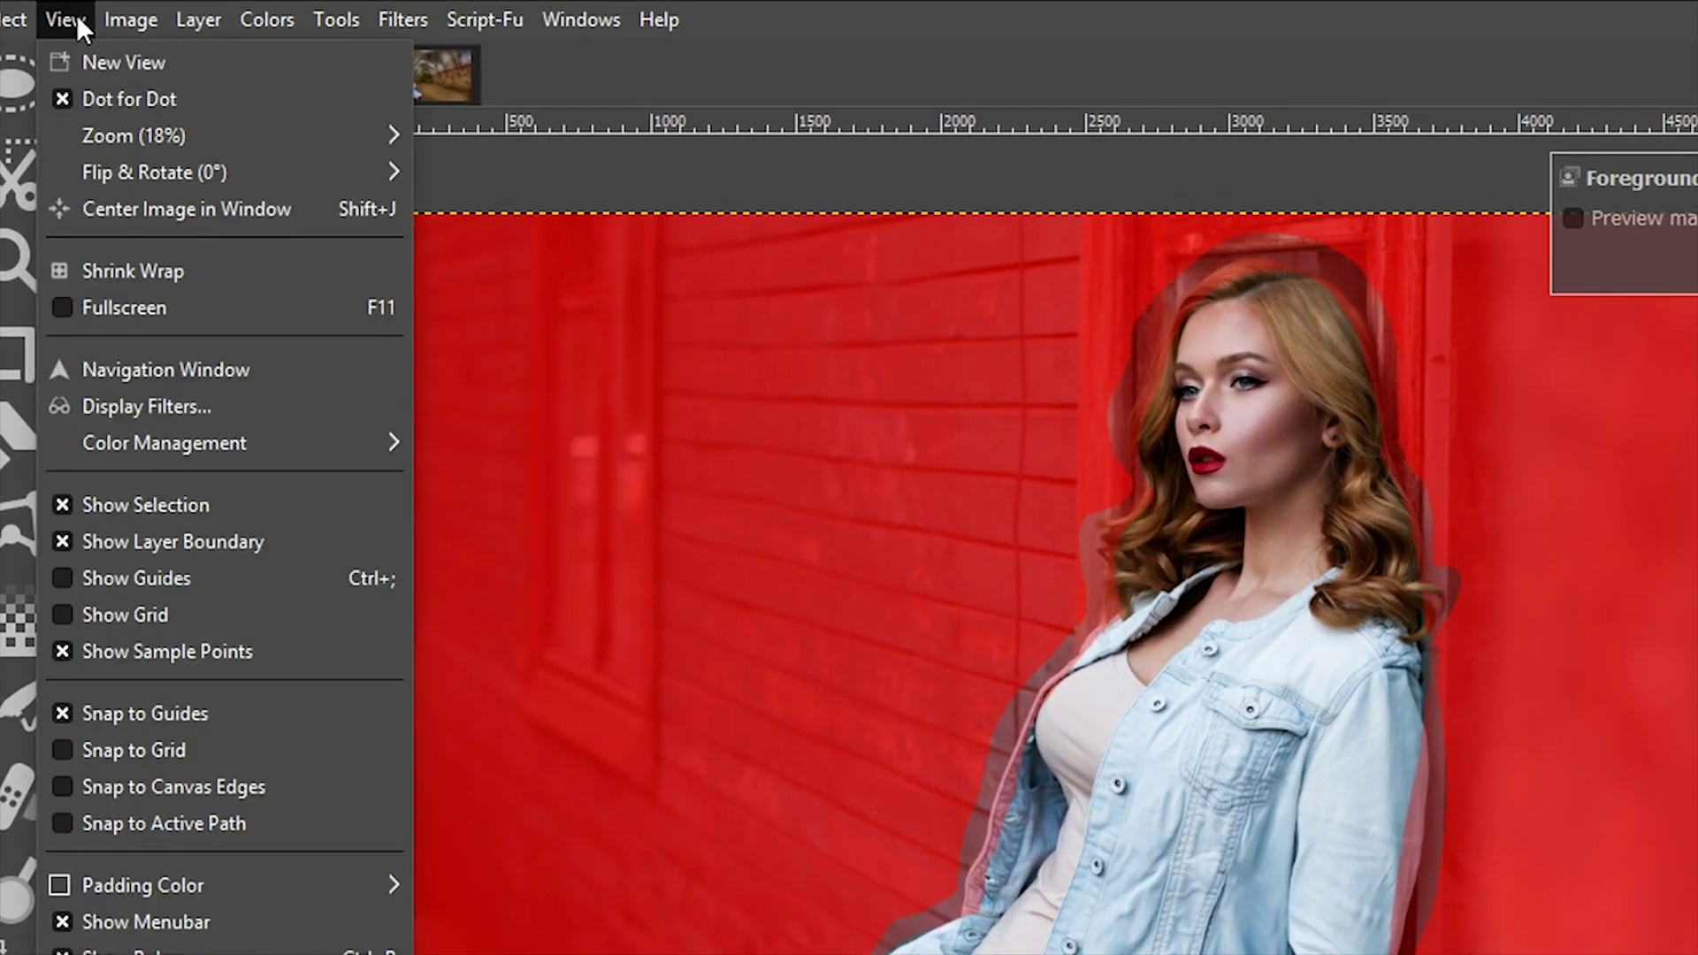
mouse_move(129, 133)
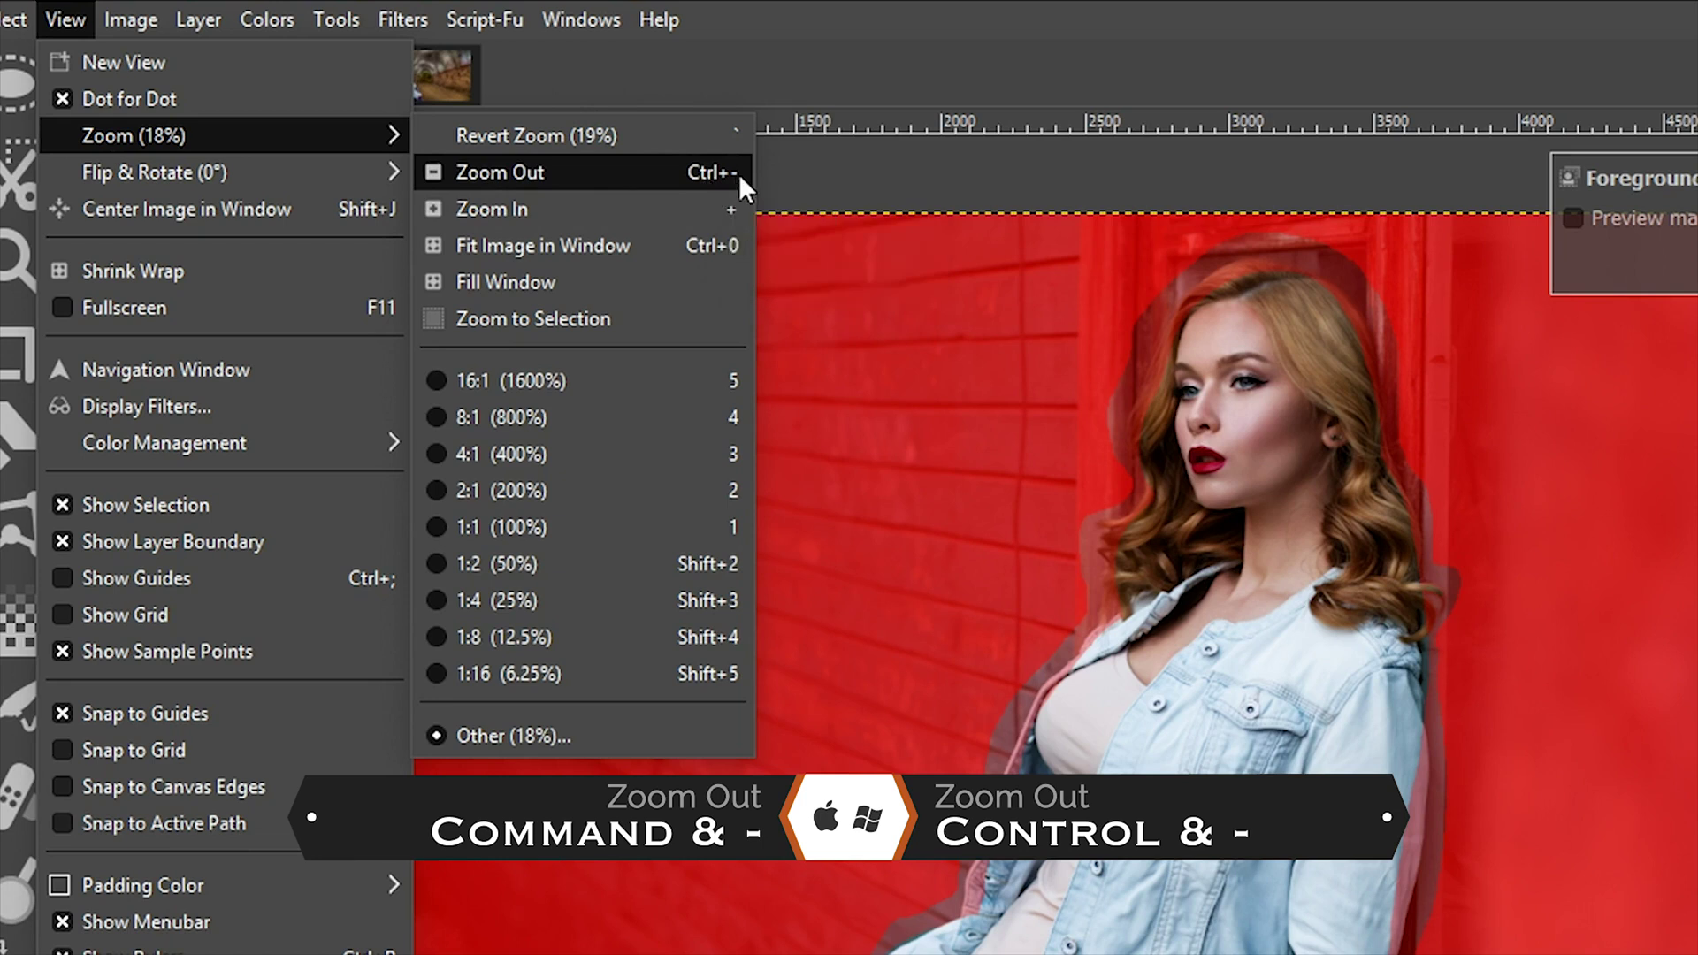
key(Escape)
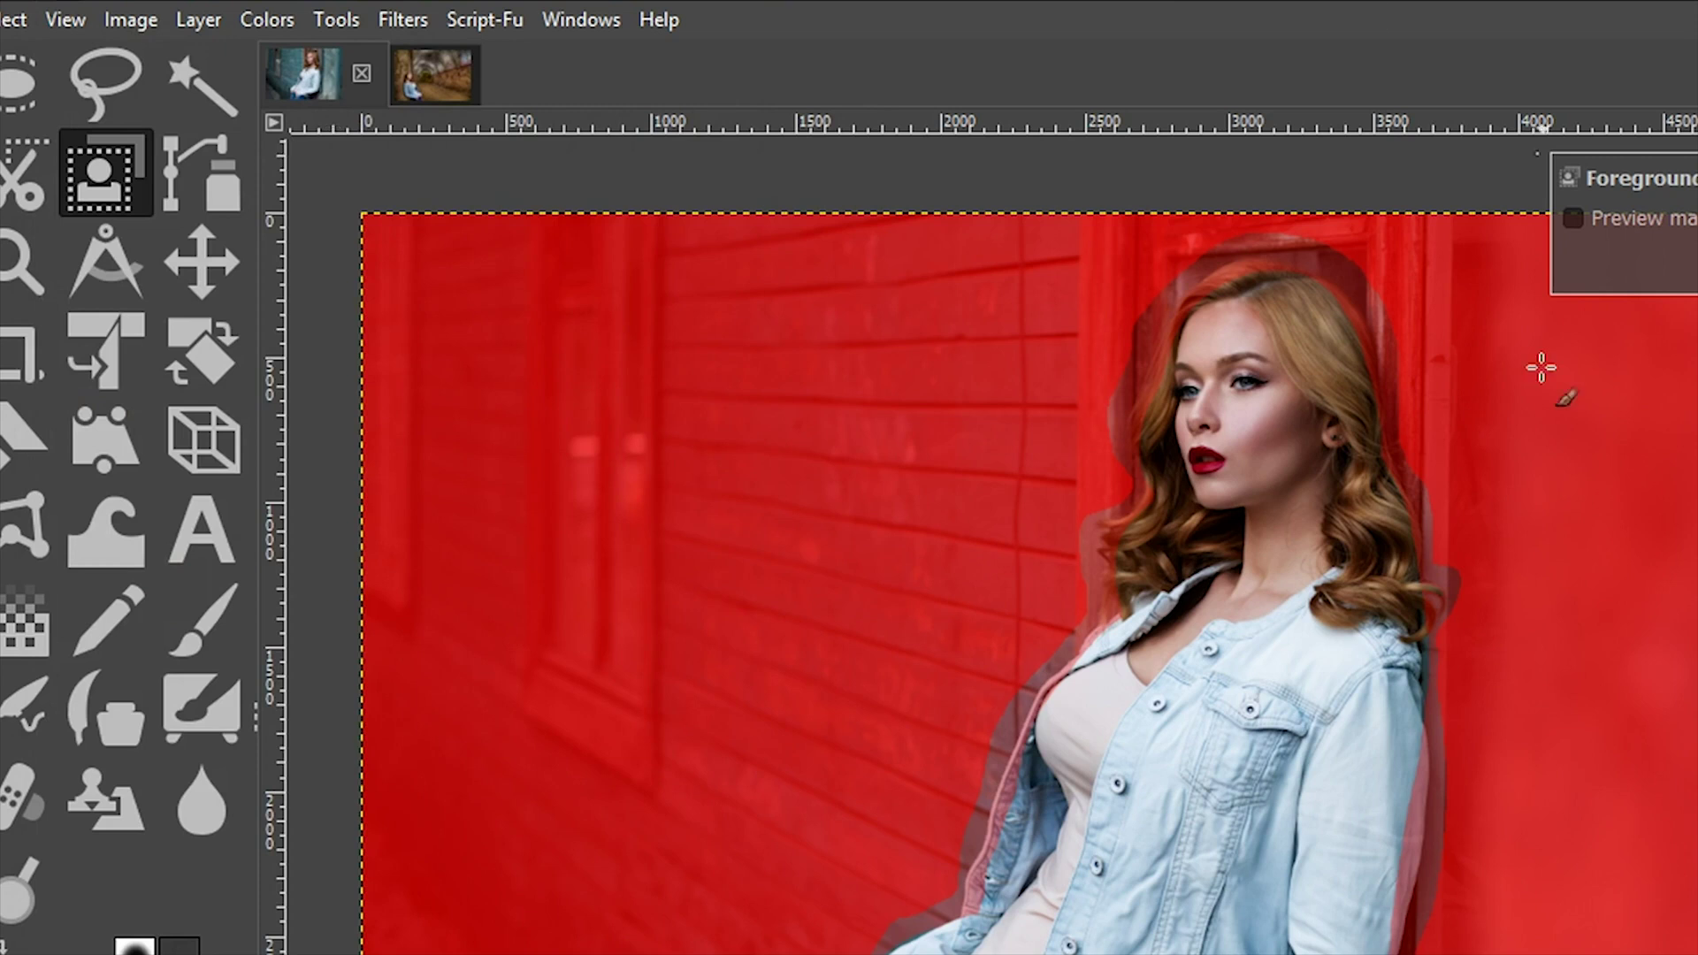
Step: Zoom in, mark a stray hair edge as foreground, and set stroke width to 28
scroll(1467, 563, up, 4)
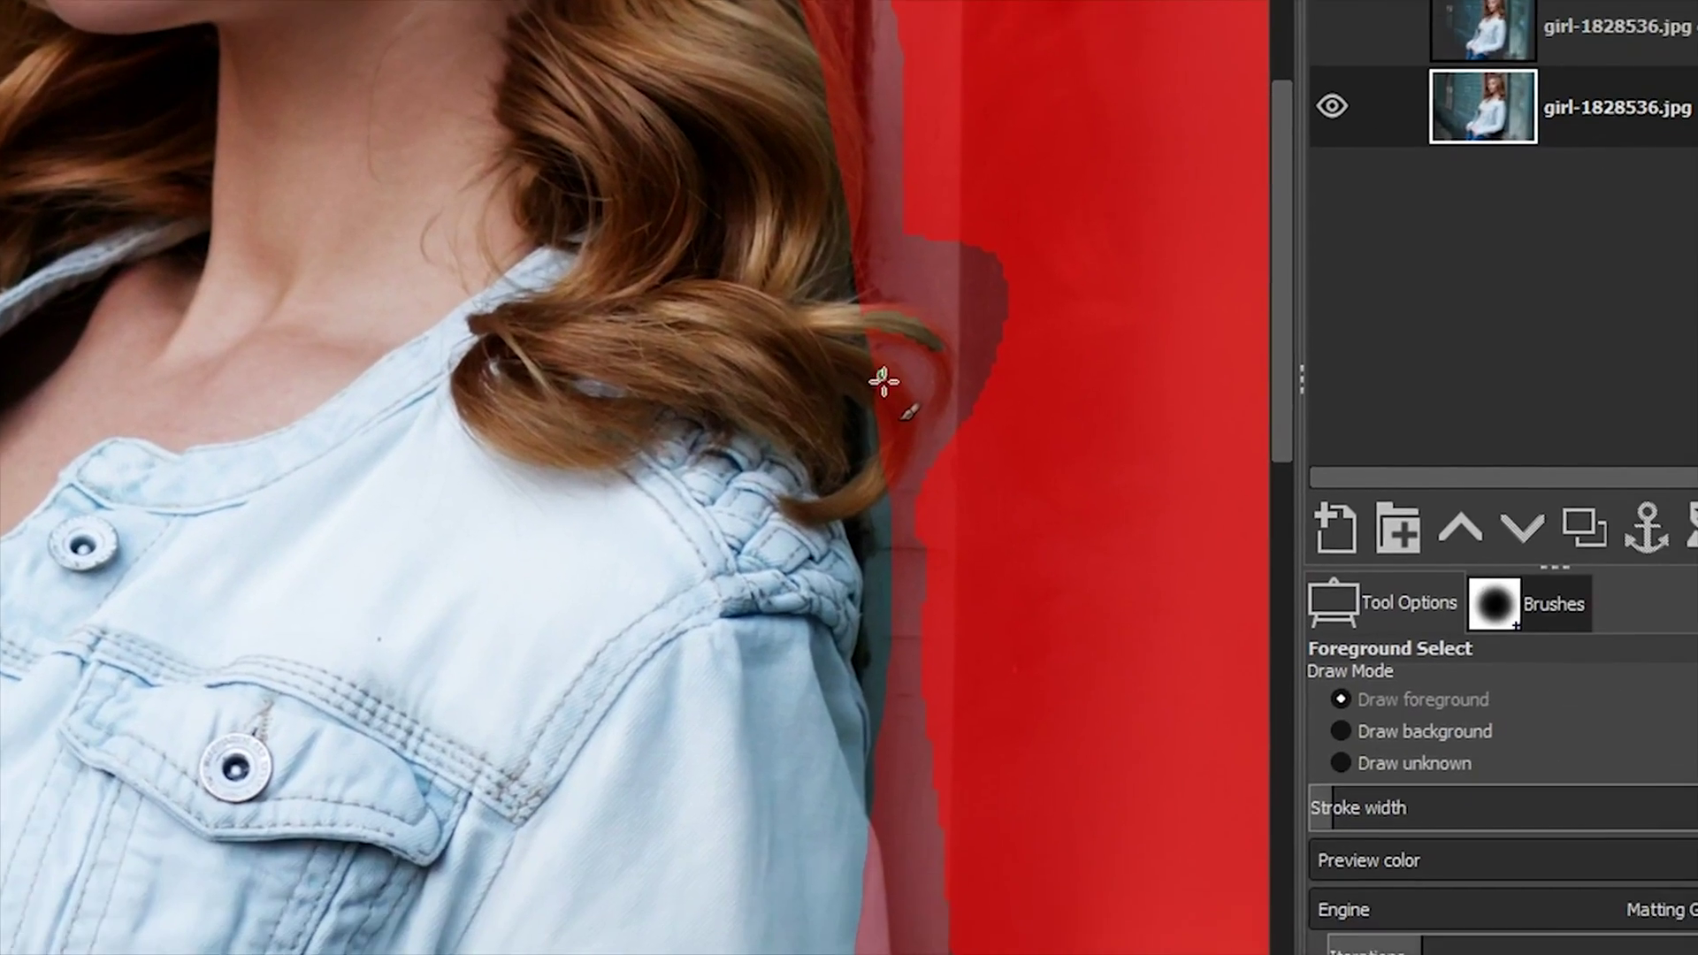
drag(1407, 704, 1411, 798)
mouse_move(777, 414)
mouse_down()
mouse_move(779, 325)
mouse_move(778, 387)
mouse_move(777, 329)
mouse_move(807, 353)
mouse_up()
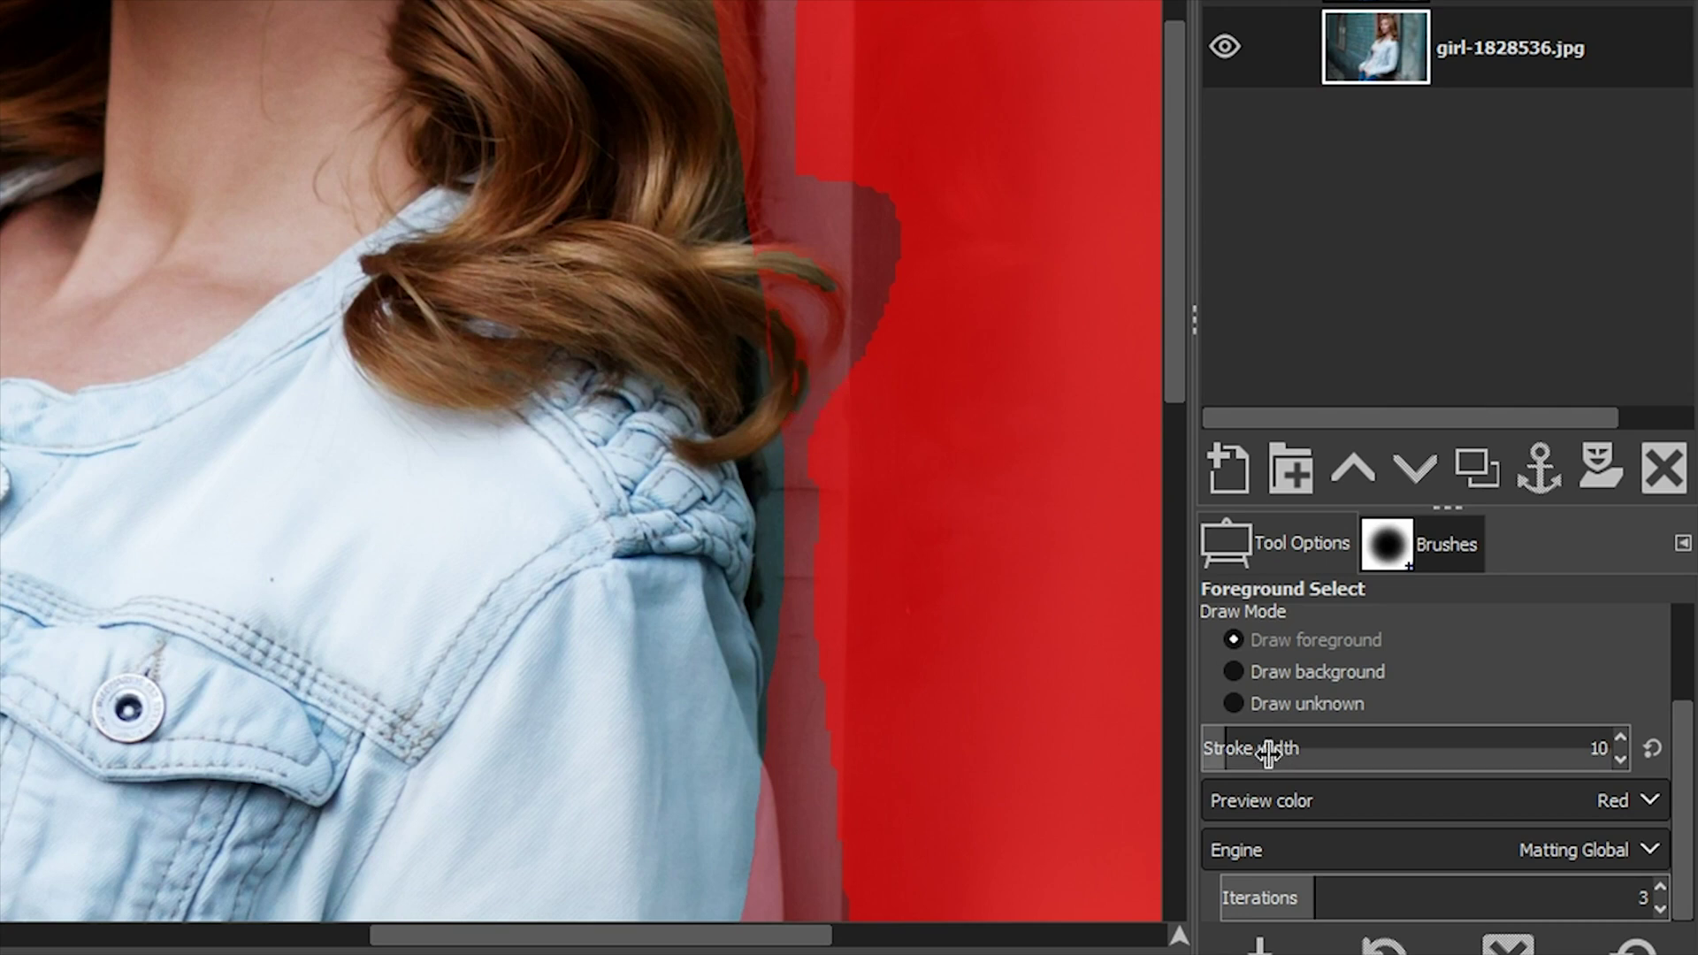
mouse_move(1273, 750)
mouse_down()
mouse_move(1228, 748)
mouse_move(1251, 757)
mouse_up()
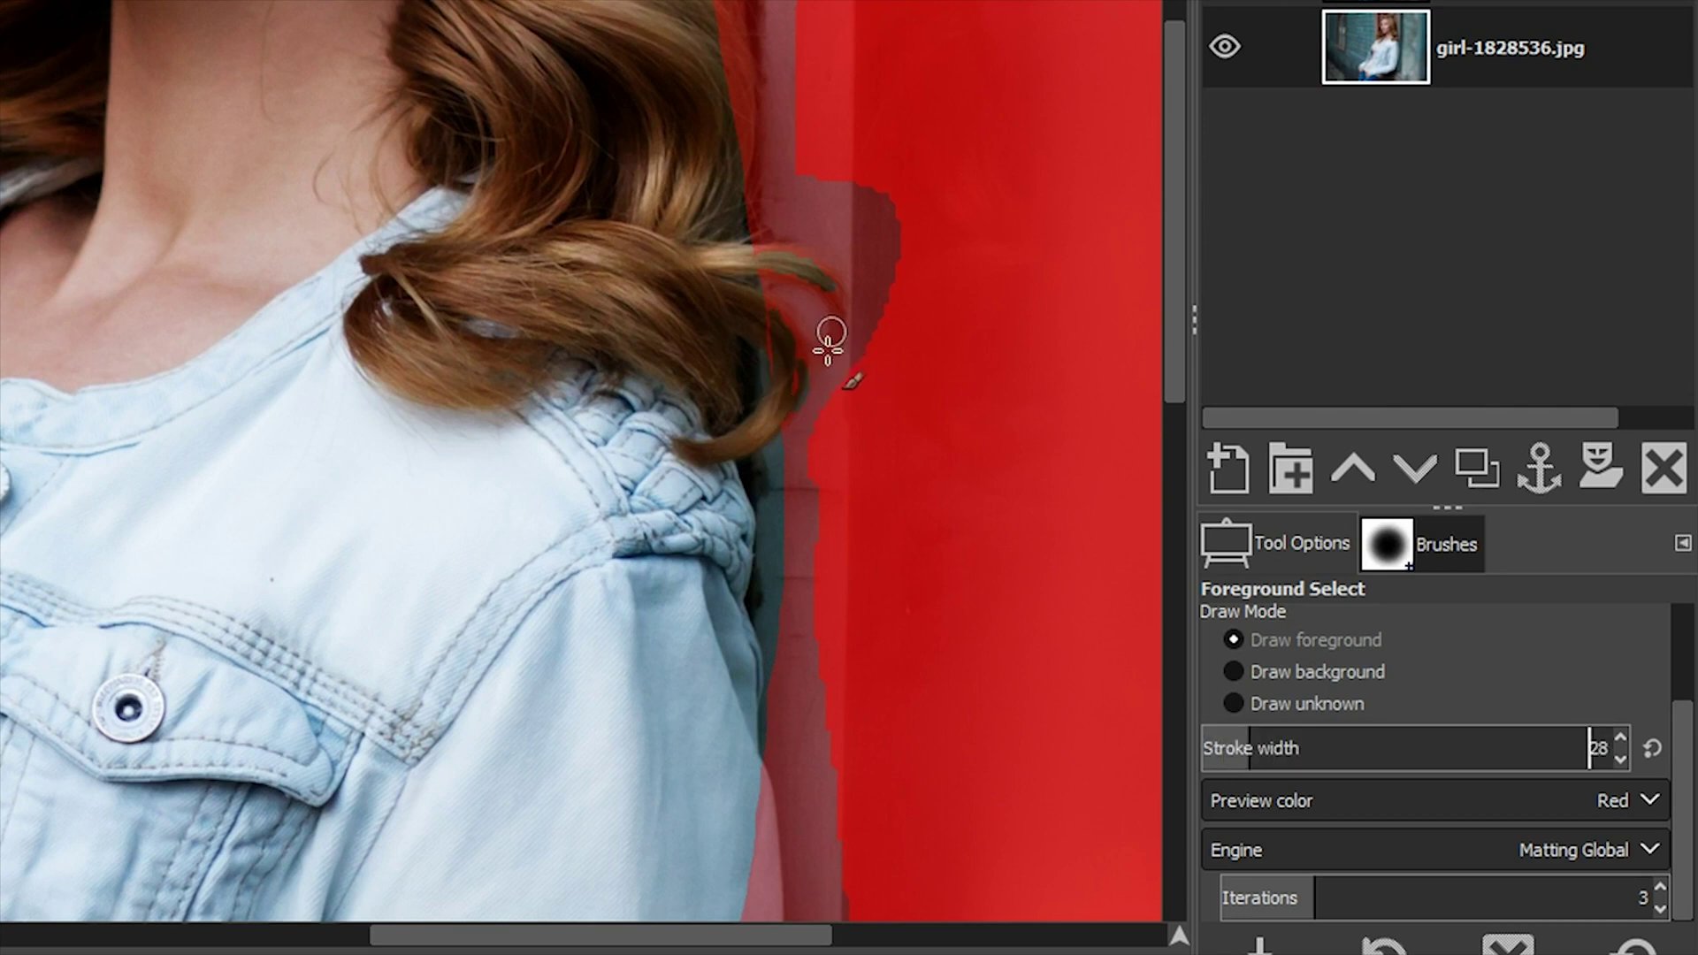
mouse_move(818, 364)
mouse_down()
mouse_move(826, 280)
mouse_move(747, 262)
mouse_move(786, 396)
mouse_up()
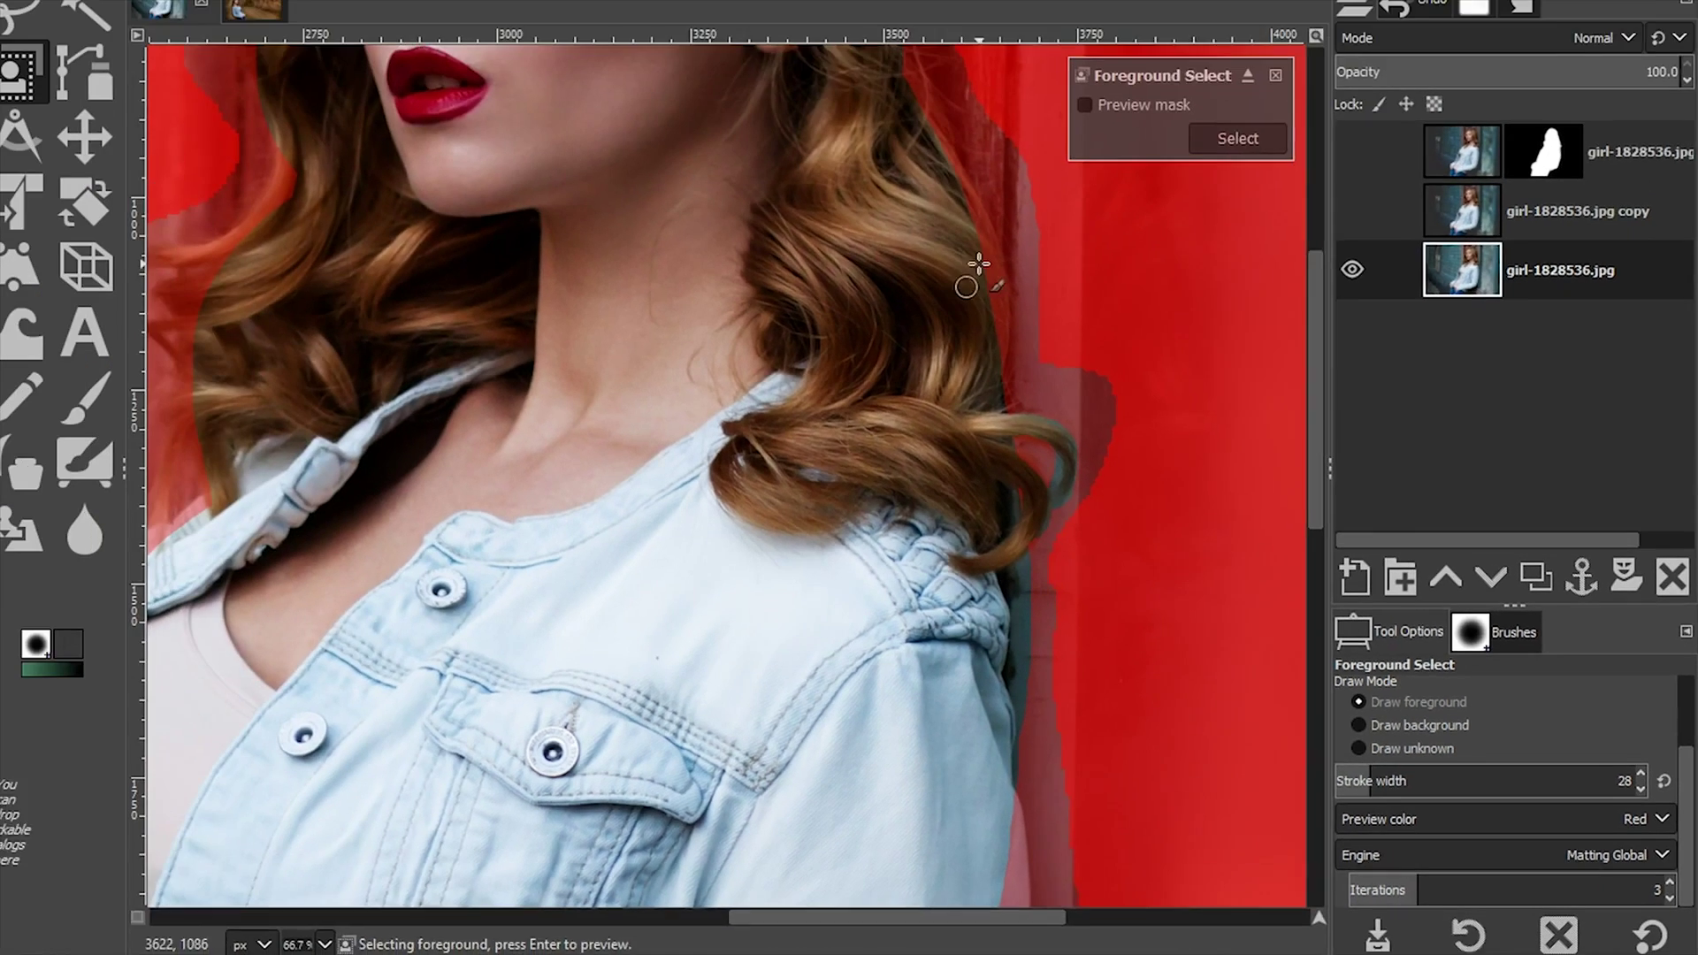
Step: Paint foreground strokes up the right hair edge and along the hair beside the face
drag(737, 173, 715, 18)
drag(1035, 283, 958, 114)
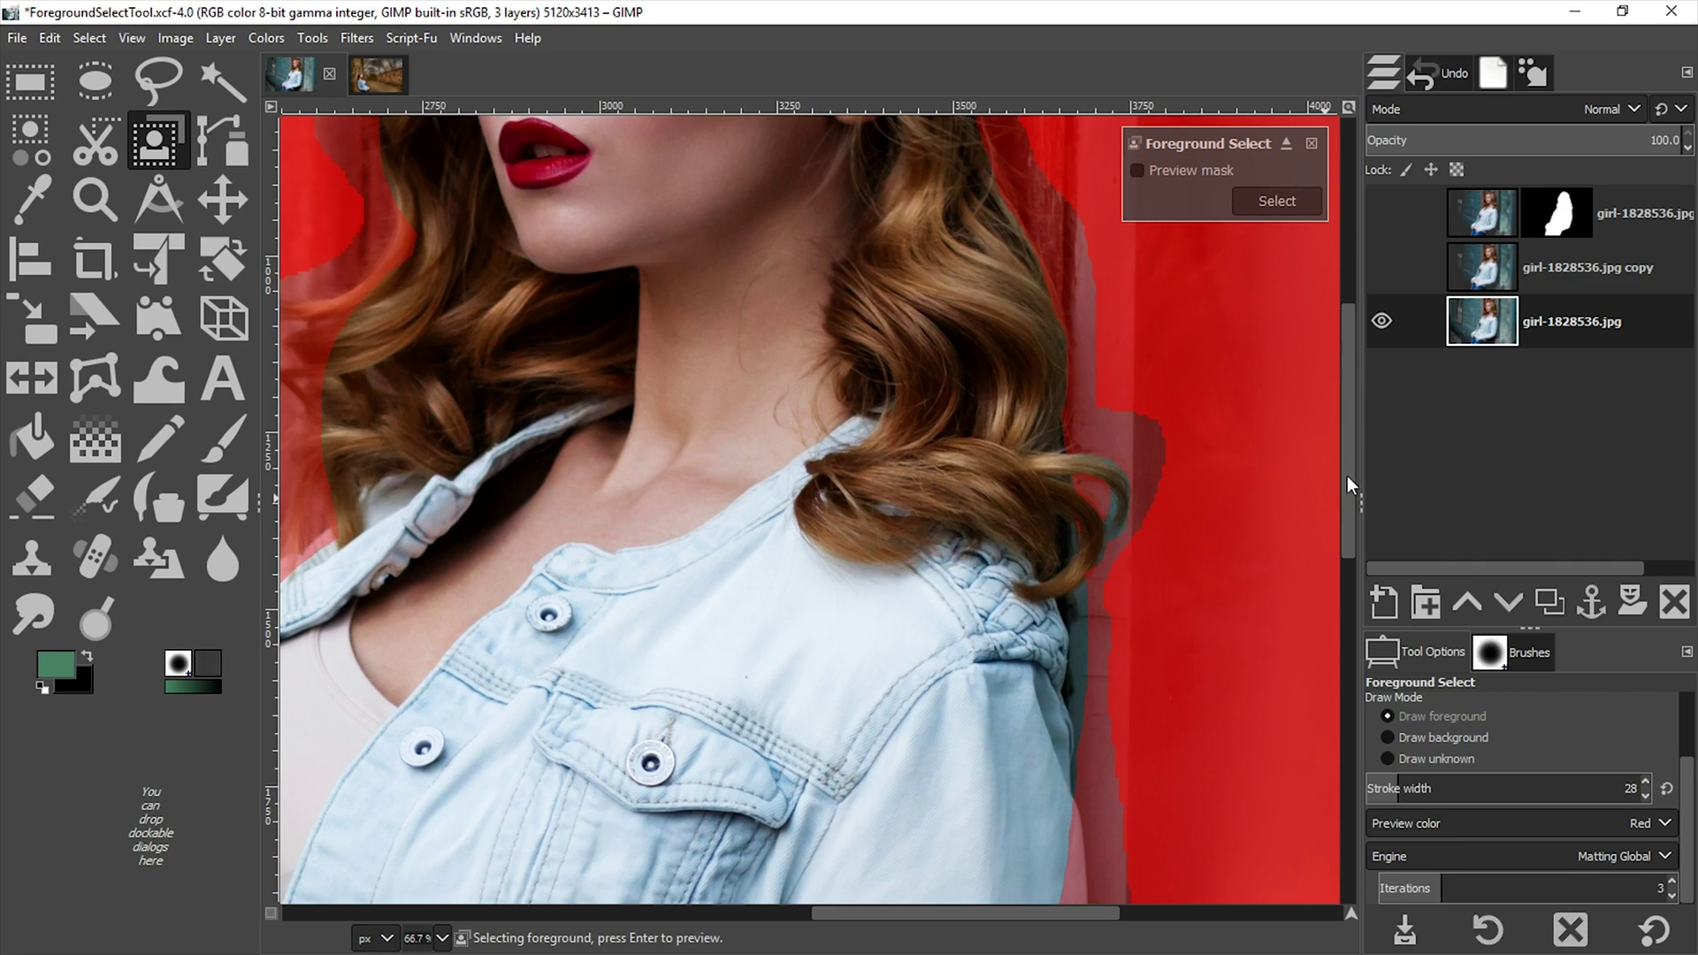
drag(1346, 476, 1340, 304)
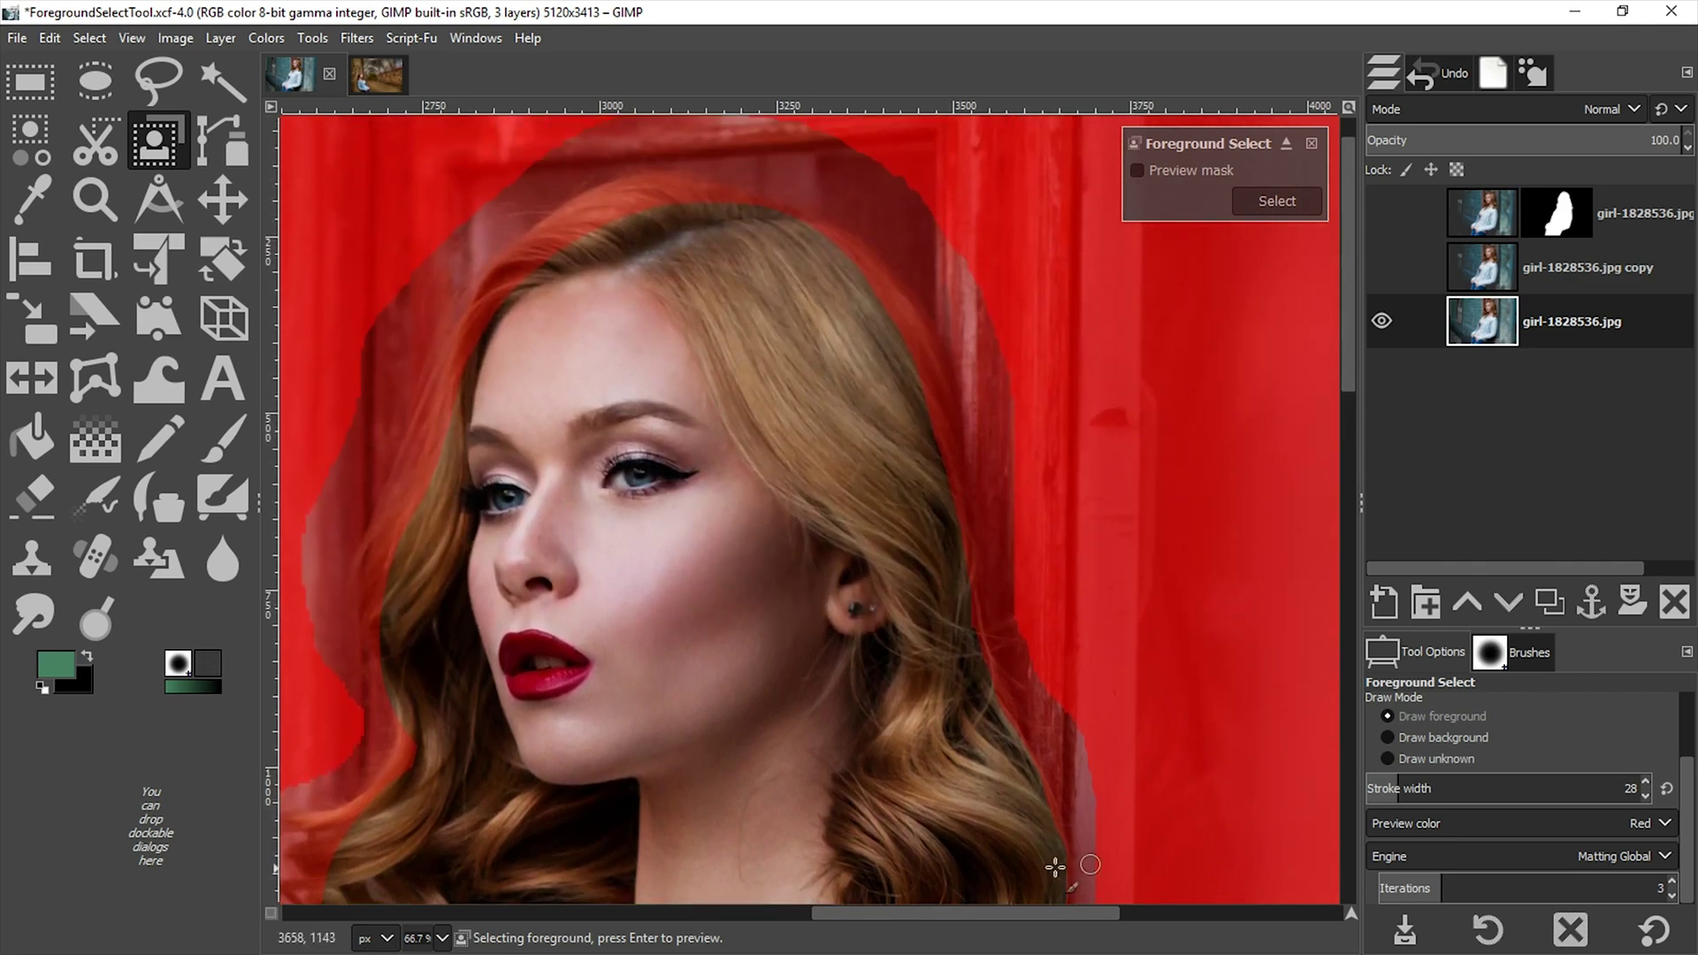
drag(1027, 912, 961, 920)
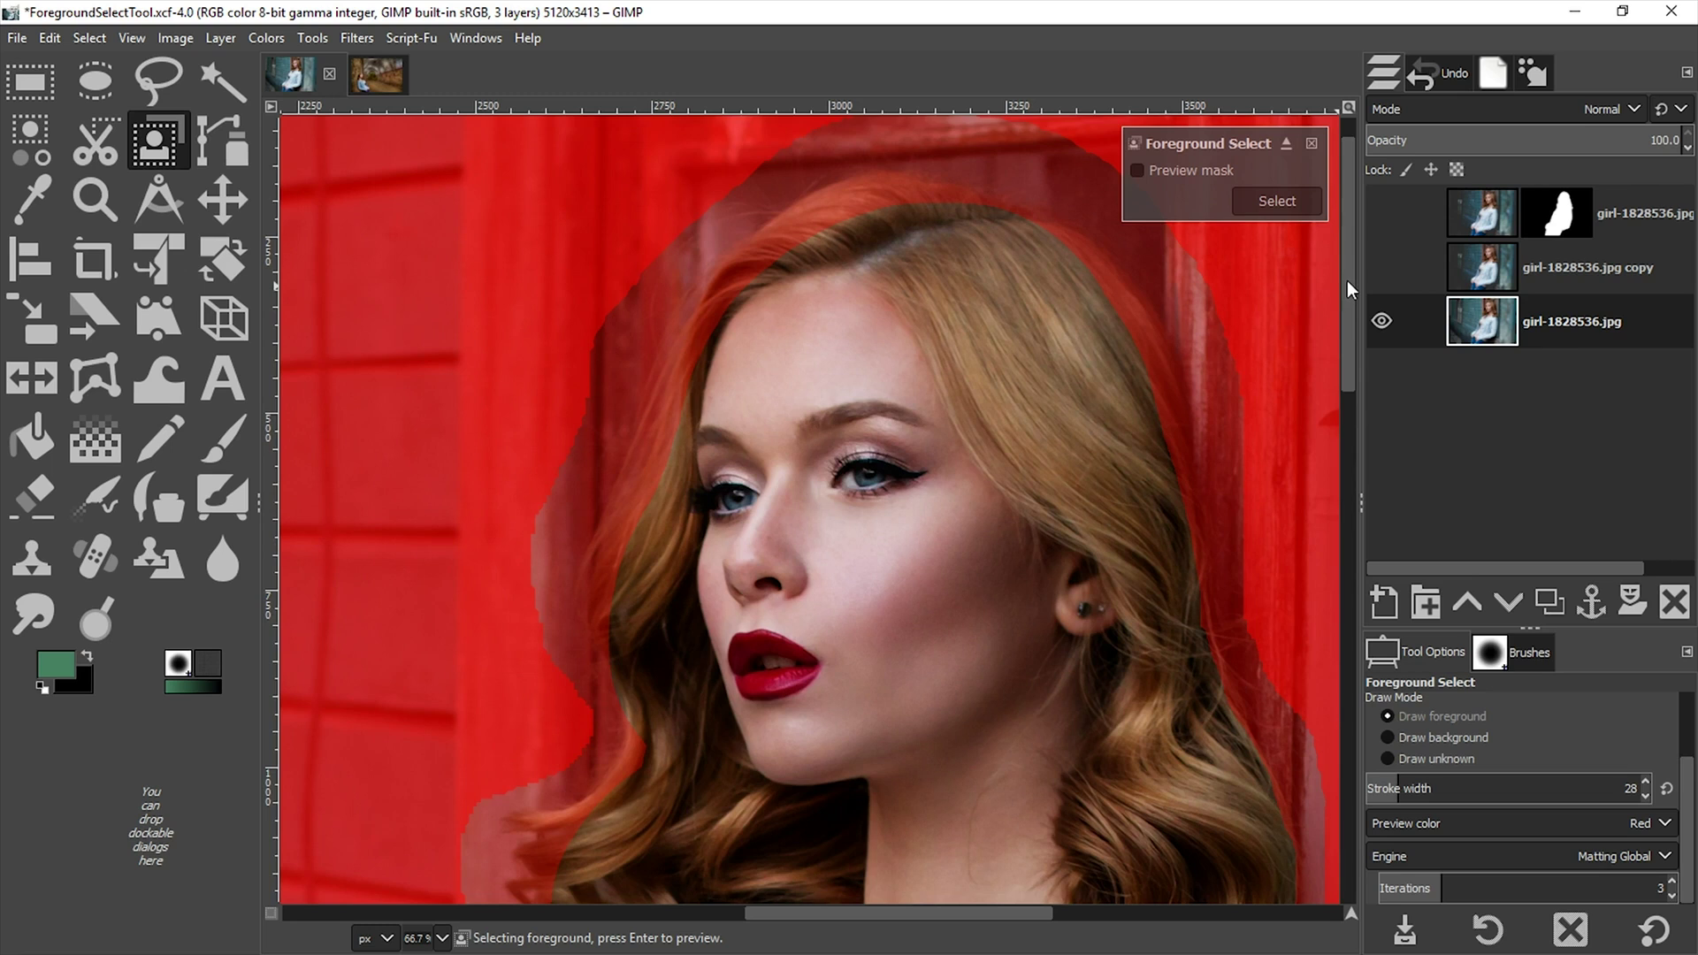
drag(1346, 280, 1346, 294)
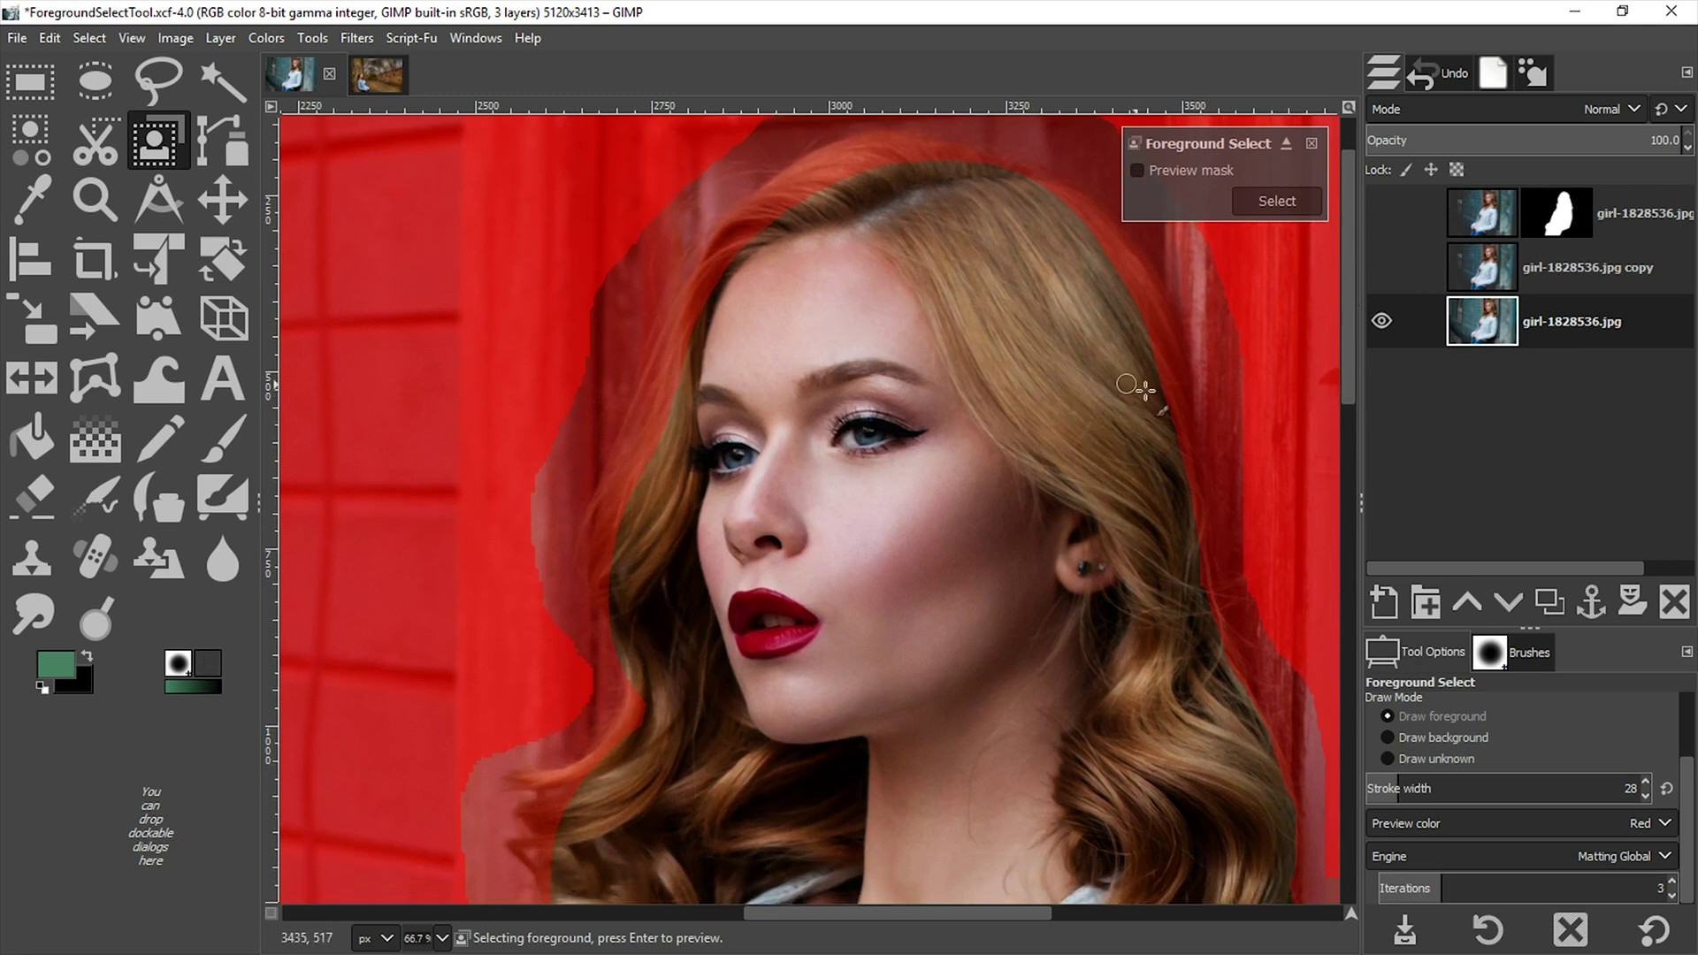
mouse_move(1186, 463)
mouse_down()
mouse_move(1164, 337)
mouse_move(1078, 214)
mouse_move(917, 152)
mouse_move(799, 168)
mouse_move(710, 282)
mouse_move(619, 496)
mouse_move(650, 739)
mouse_up()
Step: Mark the remaining hair edge as foreground, then zoom back out
scroll(806, 885, down, 3)
scroll(807, 884, left, 3)
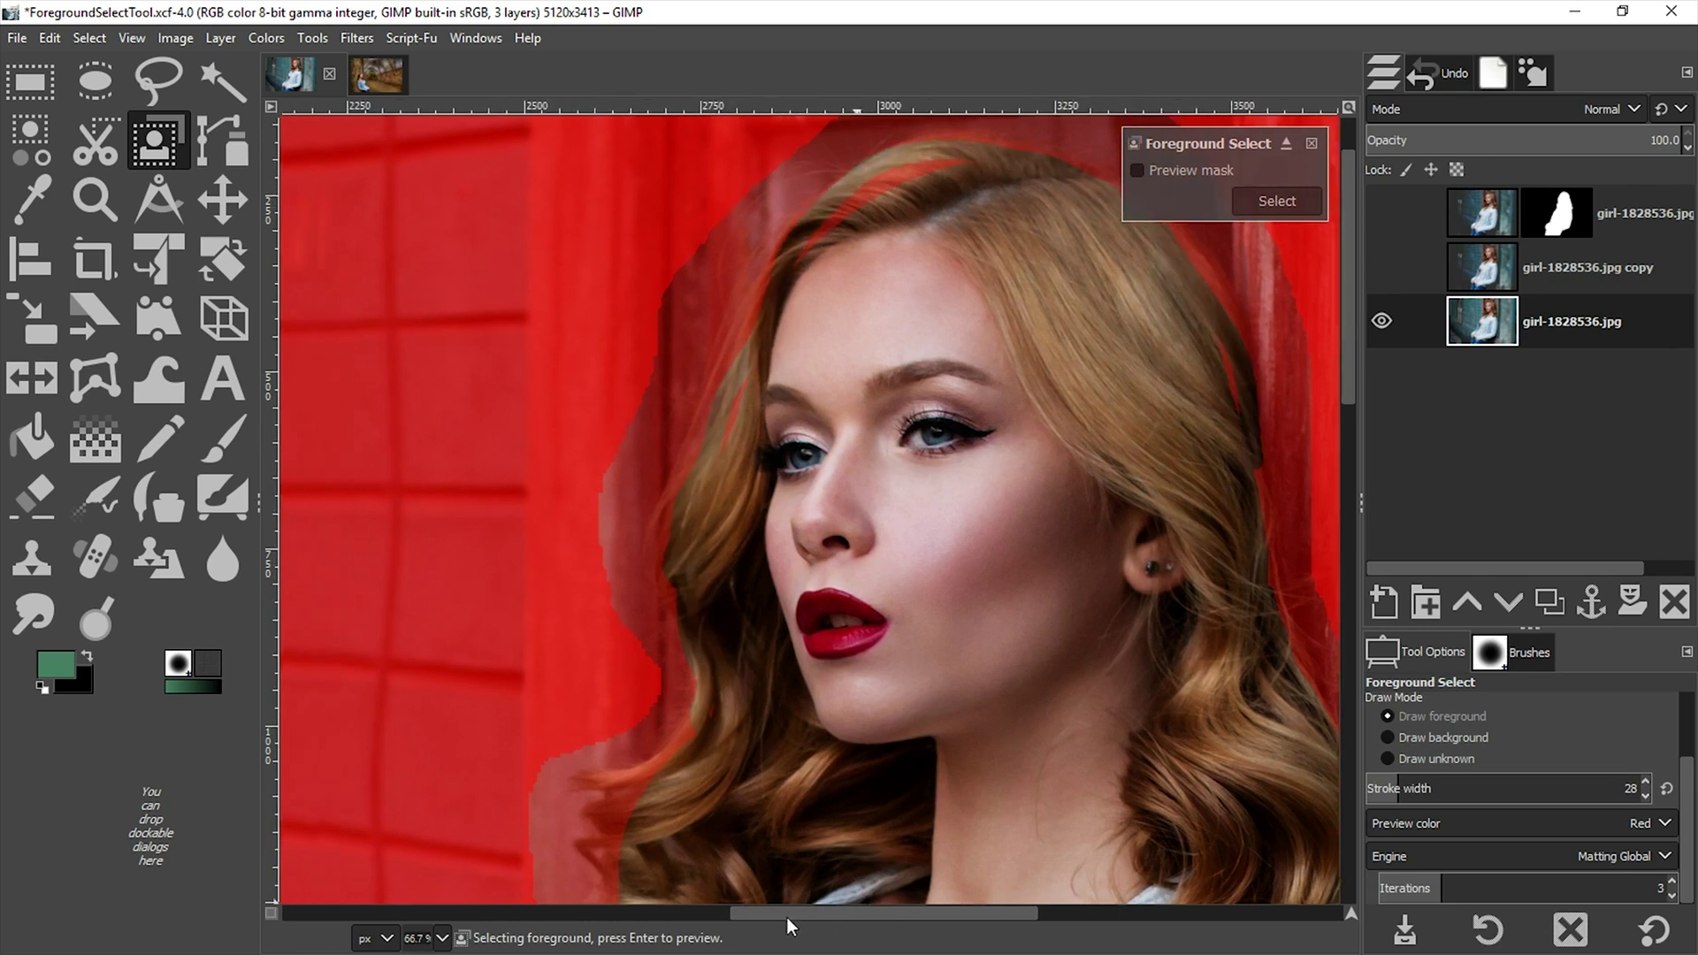
scroll(1349, 404, down, 4)
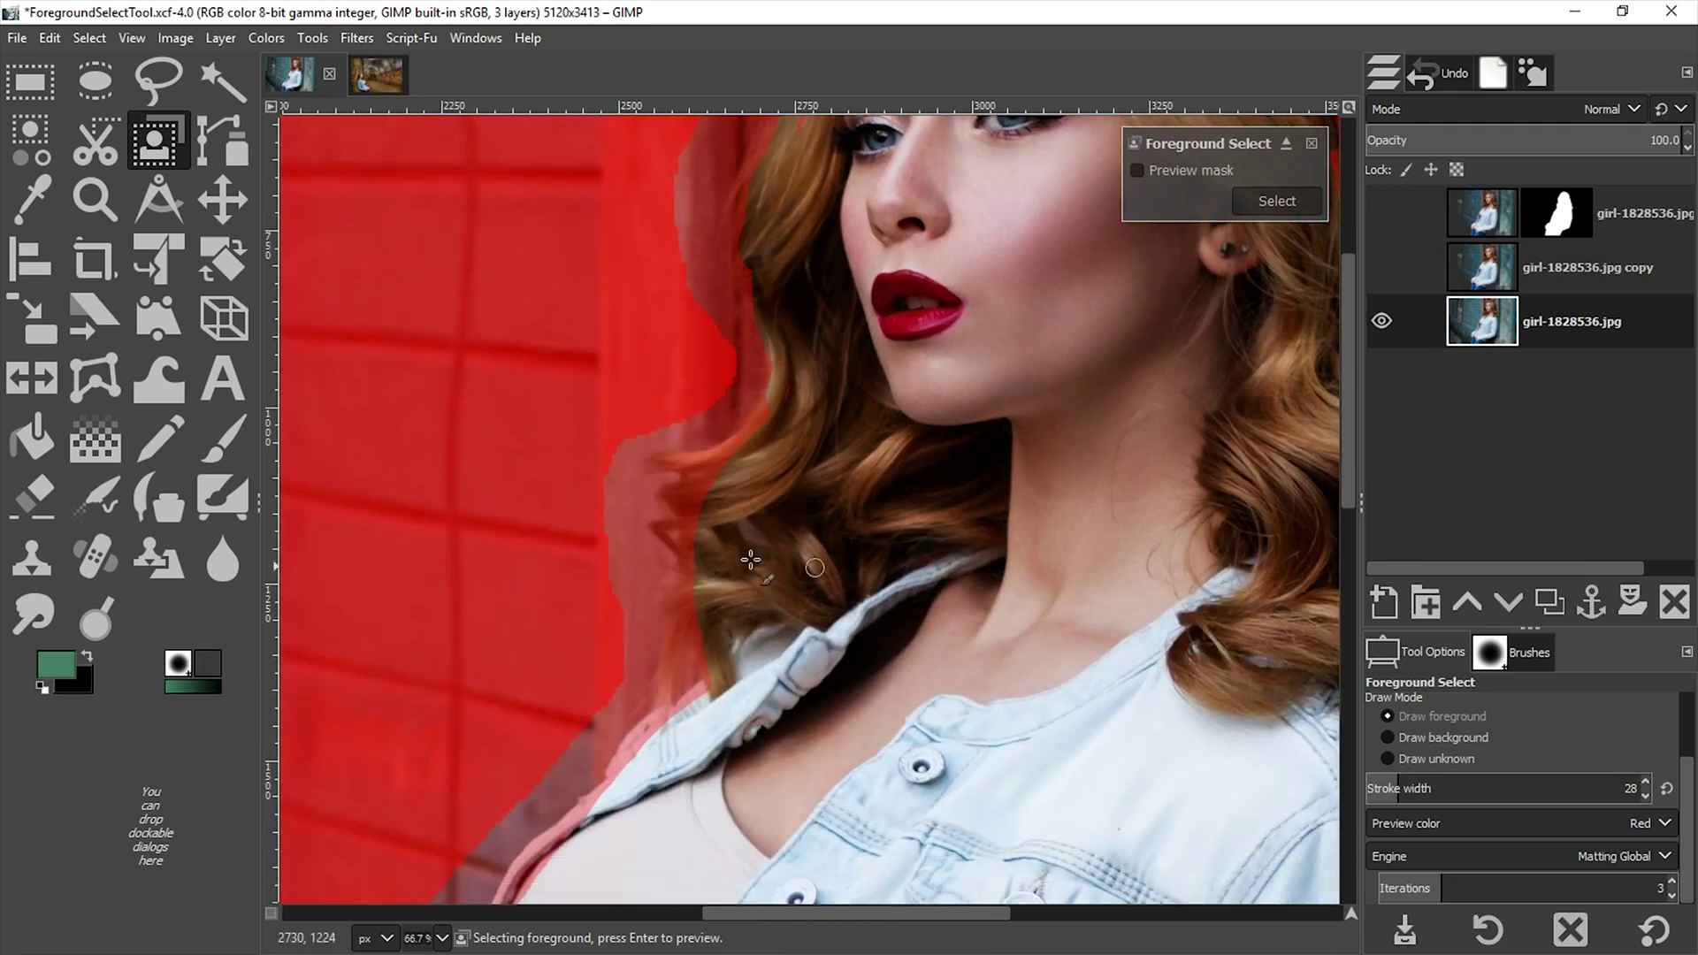
mouse_move(724, 465)
mouse_down()
mouse_move(678, 466)
mouse_move(702, 488)
mouse_move(670, 499)
mouse_move(693, 629)
mouse_move(664, 705)
mouse_move(691, 632)
mouse_move(701, 679)
mouse_move(694, 508)
mouse_move(703, 527)
mouse_move(710, 476)
mouse_move(787, 434)
mouse_up()
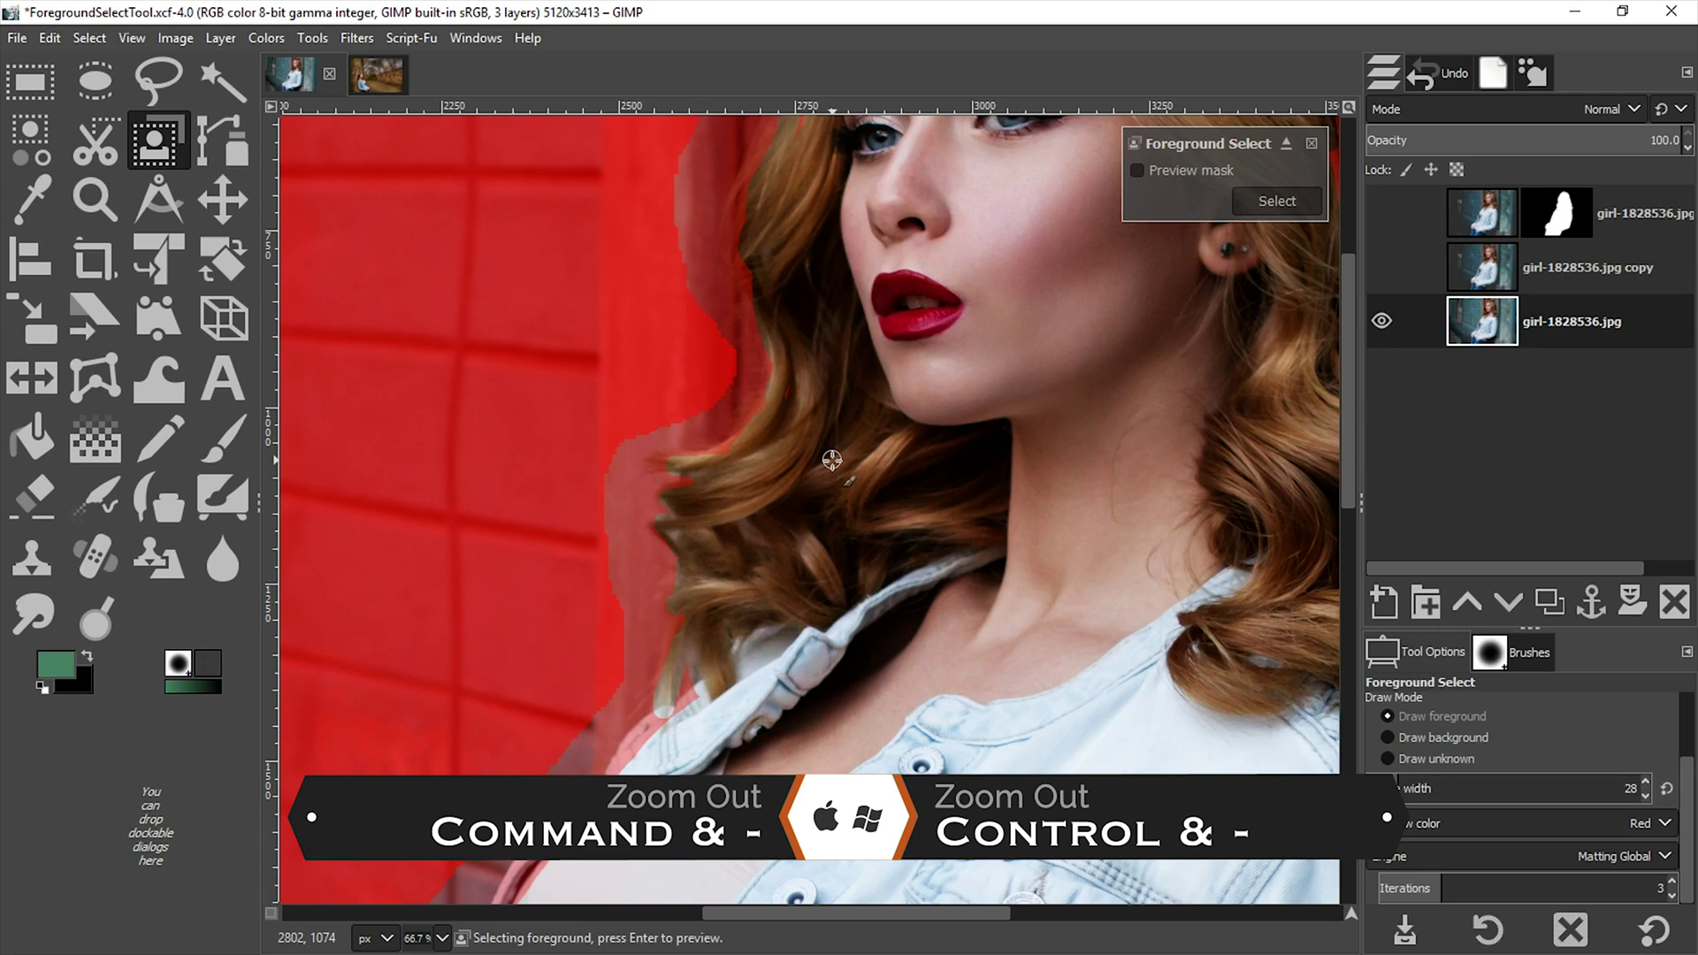
key(ctrl+minus)
key(ctrl+minus)
key(ctrl+minus)
key(ctrl+minus)
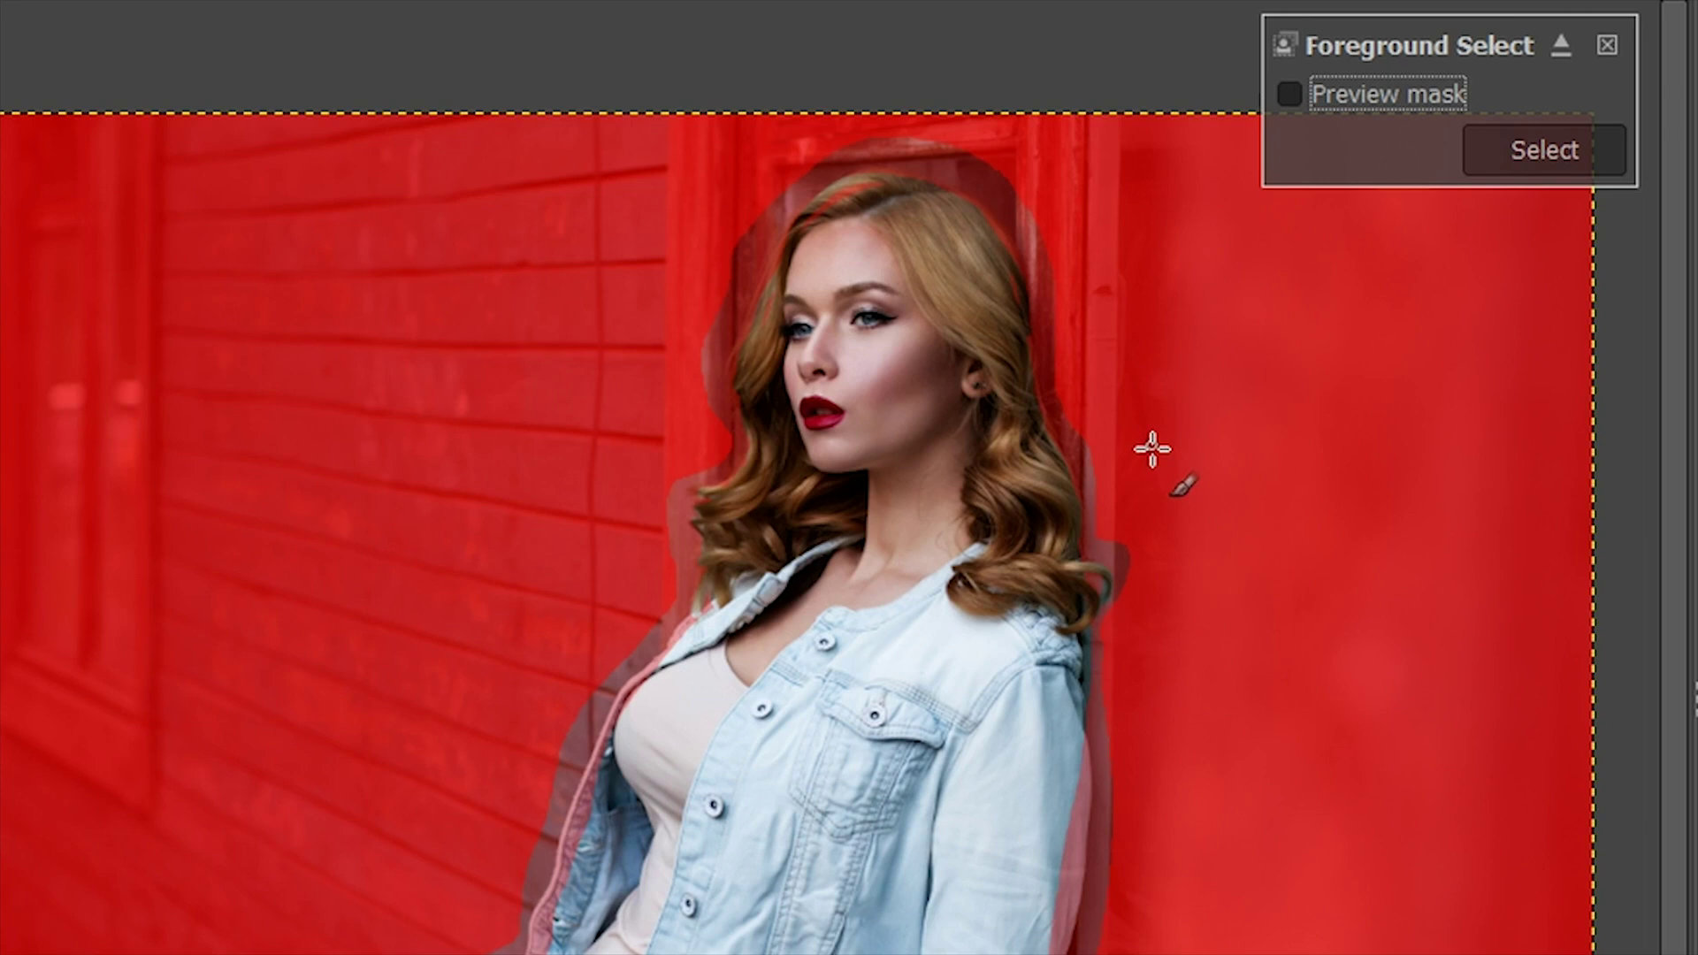
Step: Turn on Preview mask to see the computed mask around the woman
click(1290, 93)
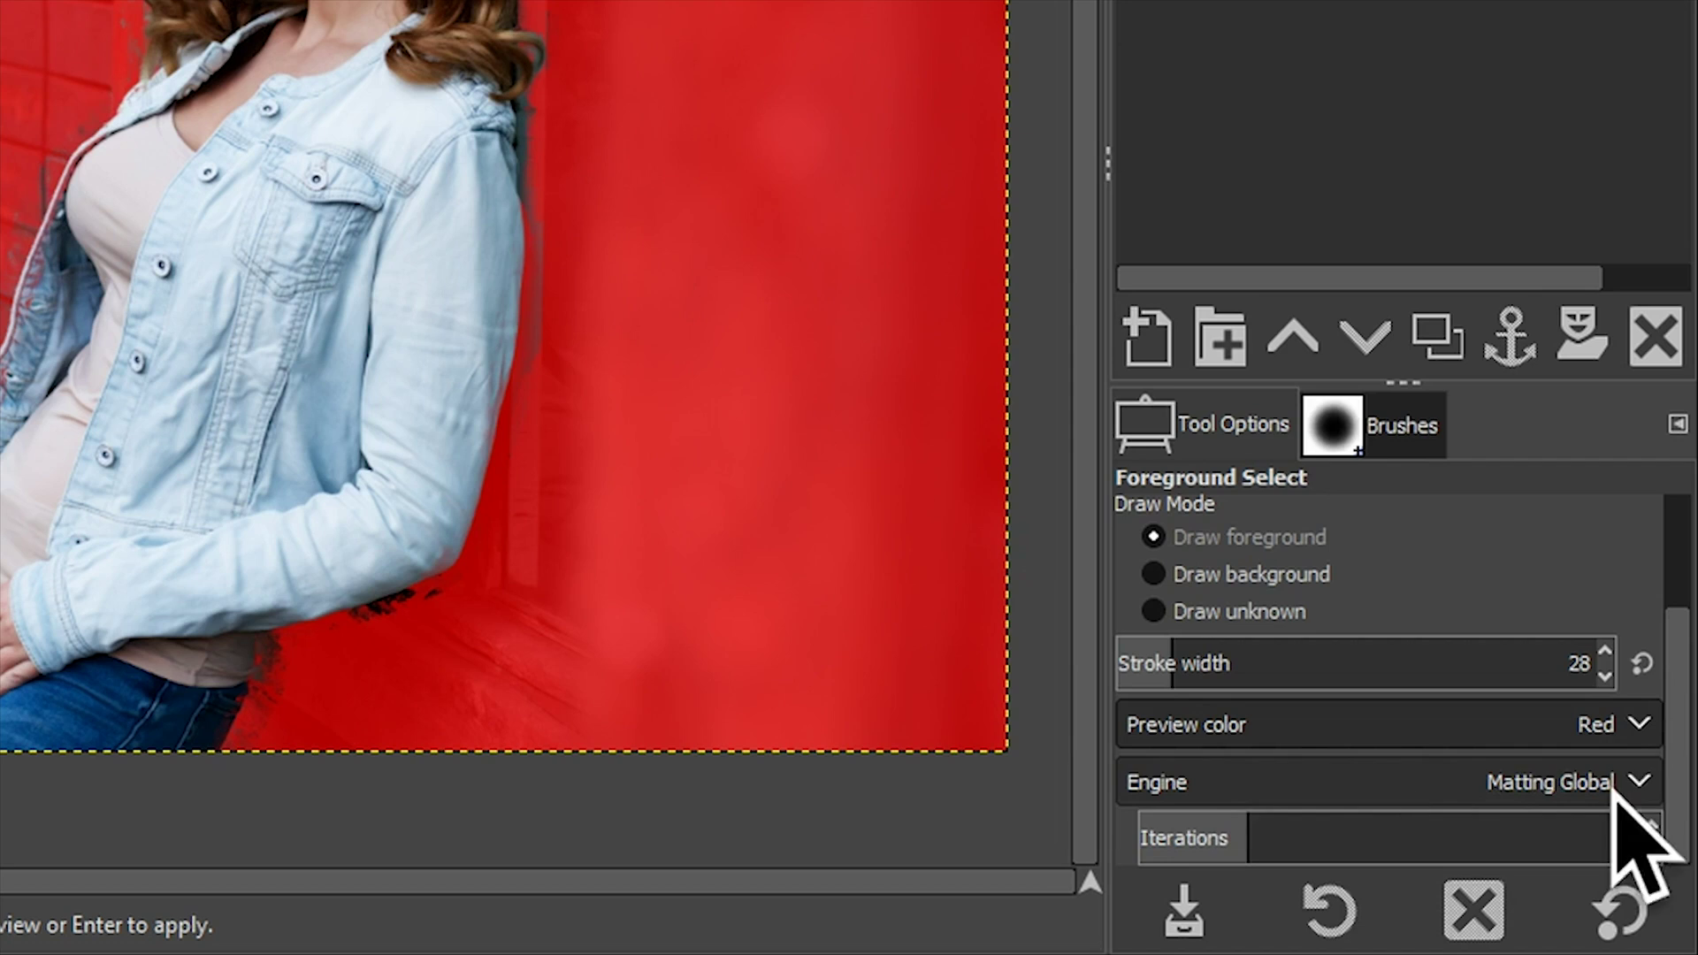
Step: Switch the engine to Matting Levin, let it recompute, then turn the mask preview off
click(1528, 782)
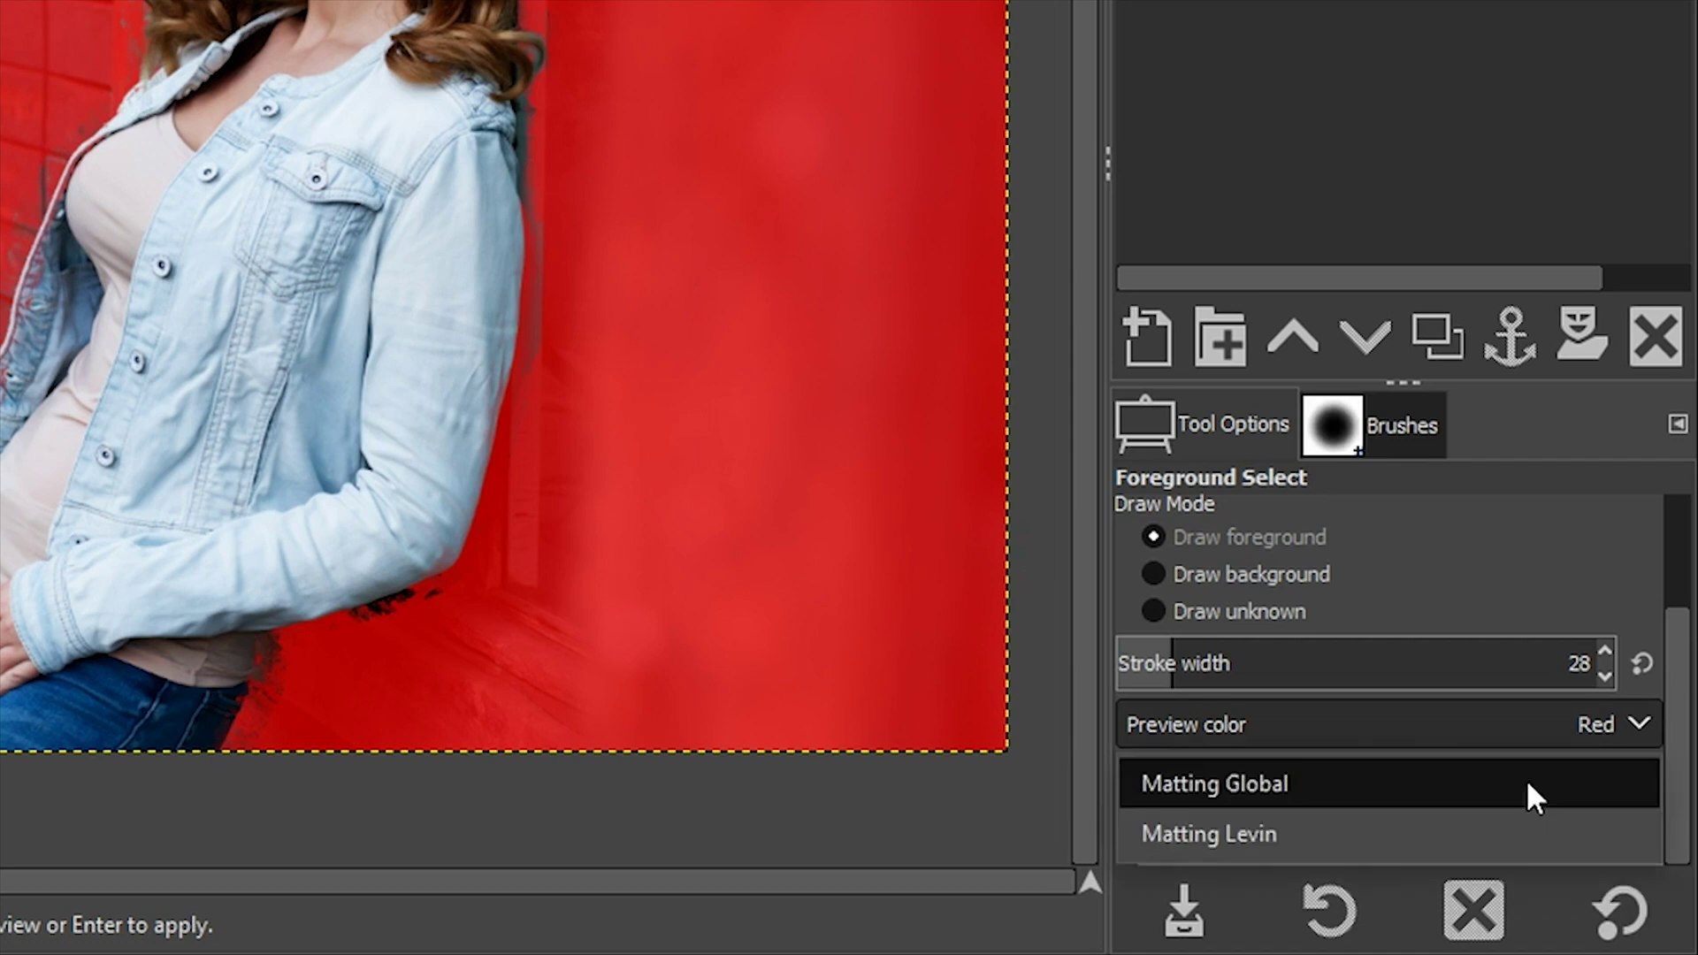
click(1195, 831)
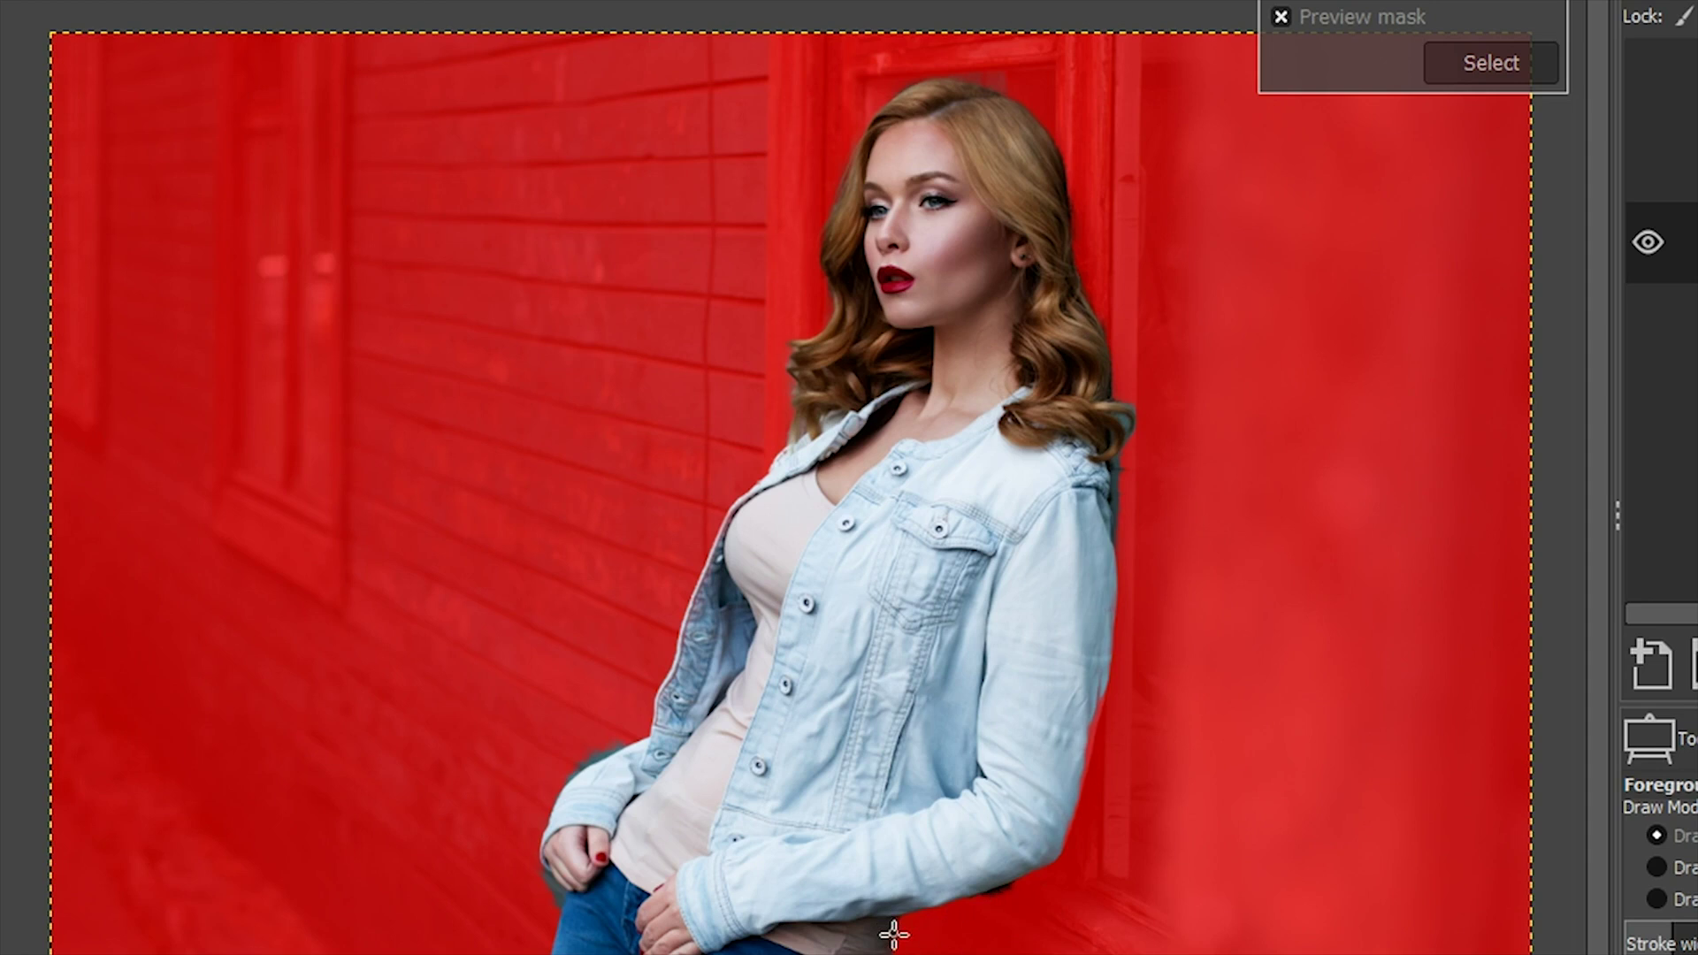
click(1279, 14)
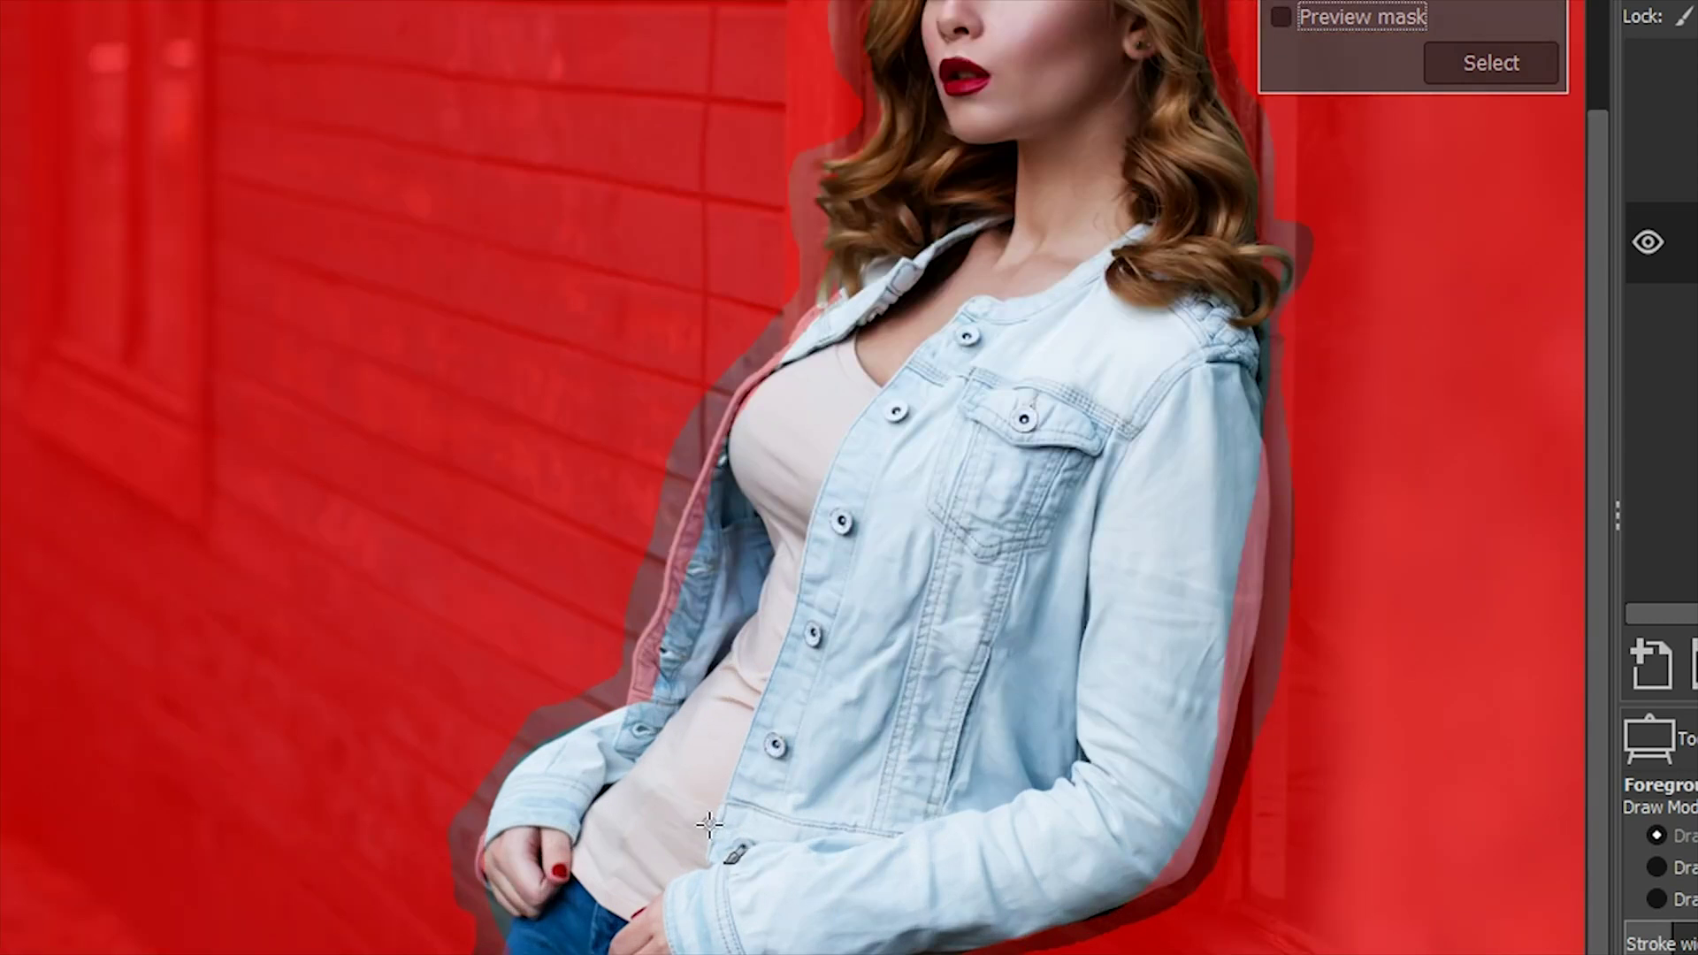
Step: Zoom in and paint background strokes on the wall right of the hip and beside the sleeve
scroll(708, 825, up, 5)
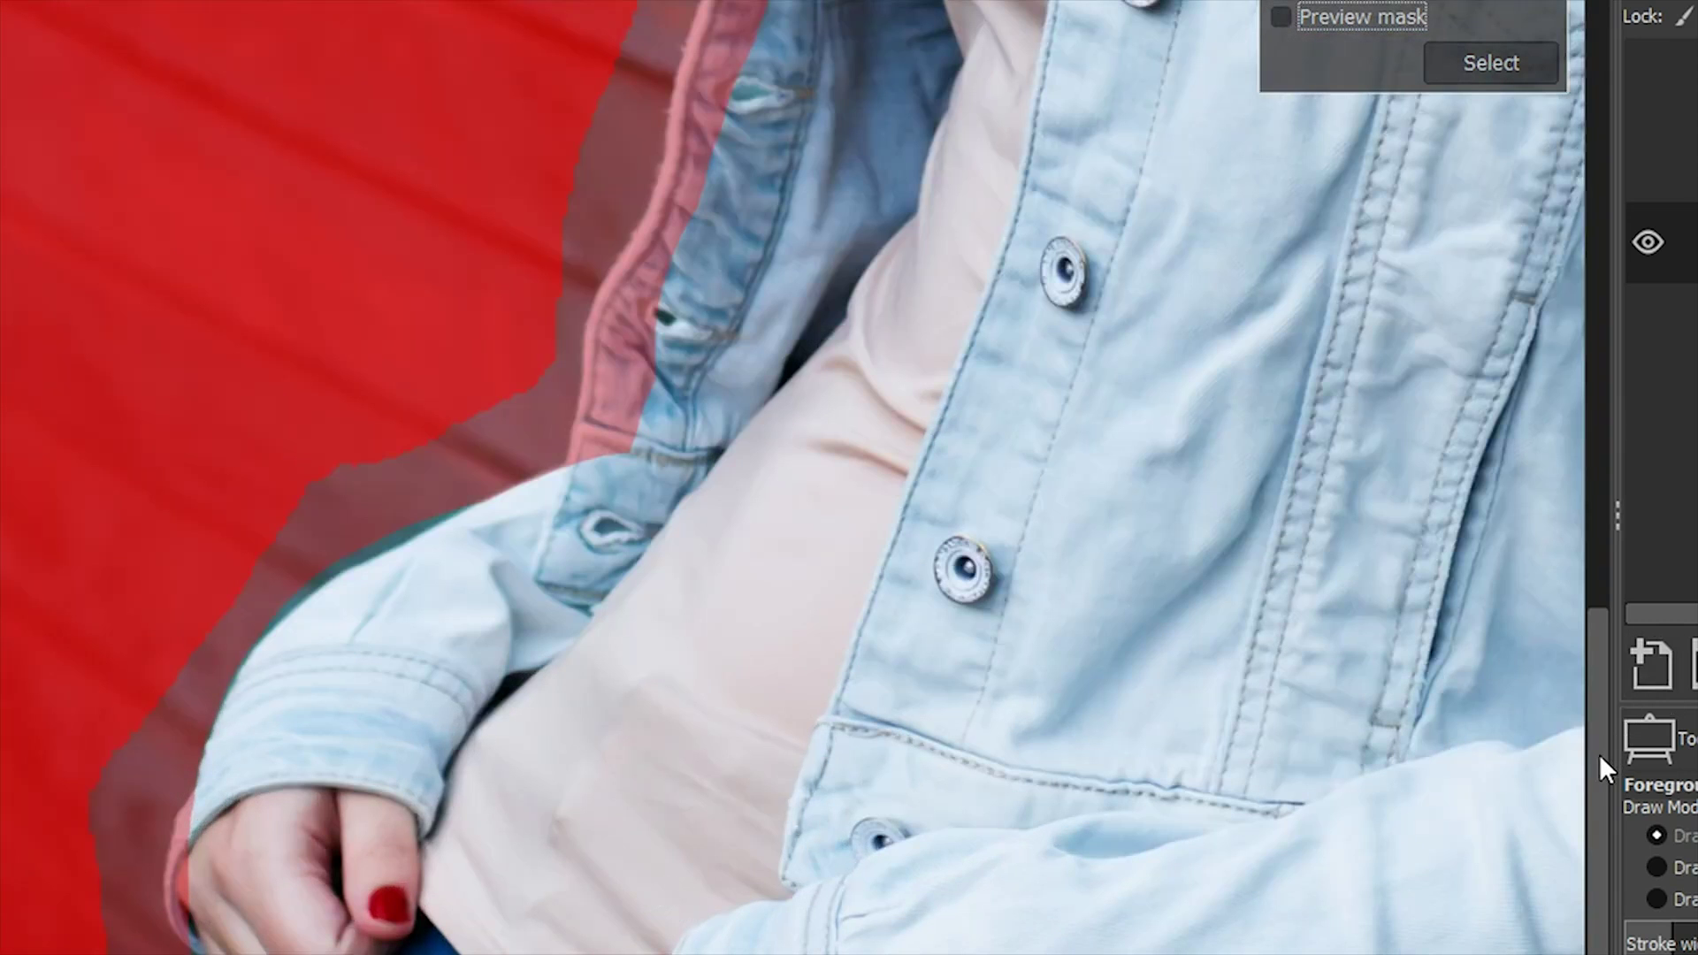
drag(1599, 754, 1590, 842)
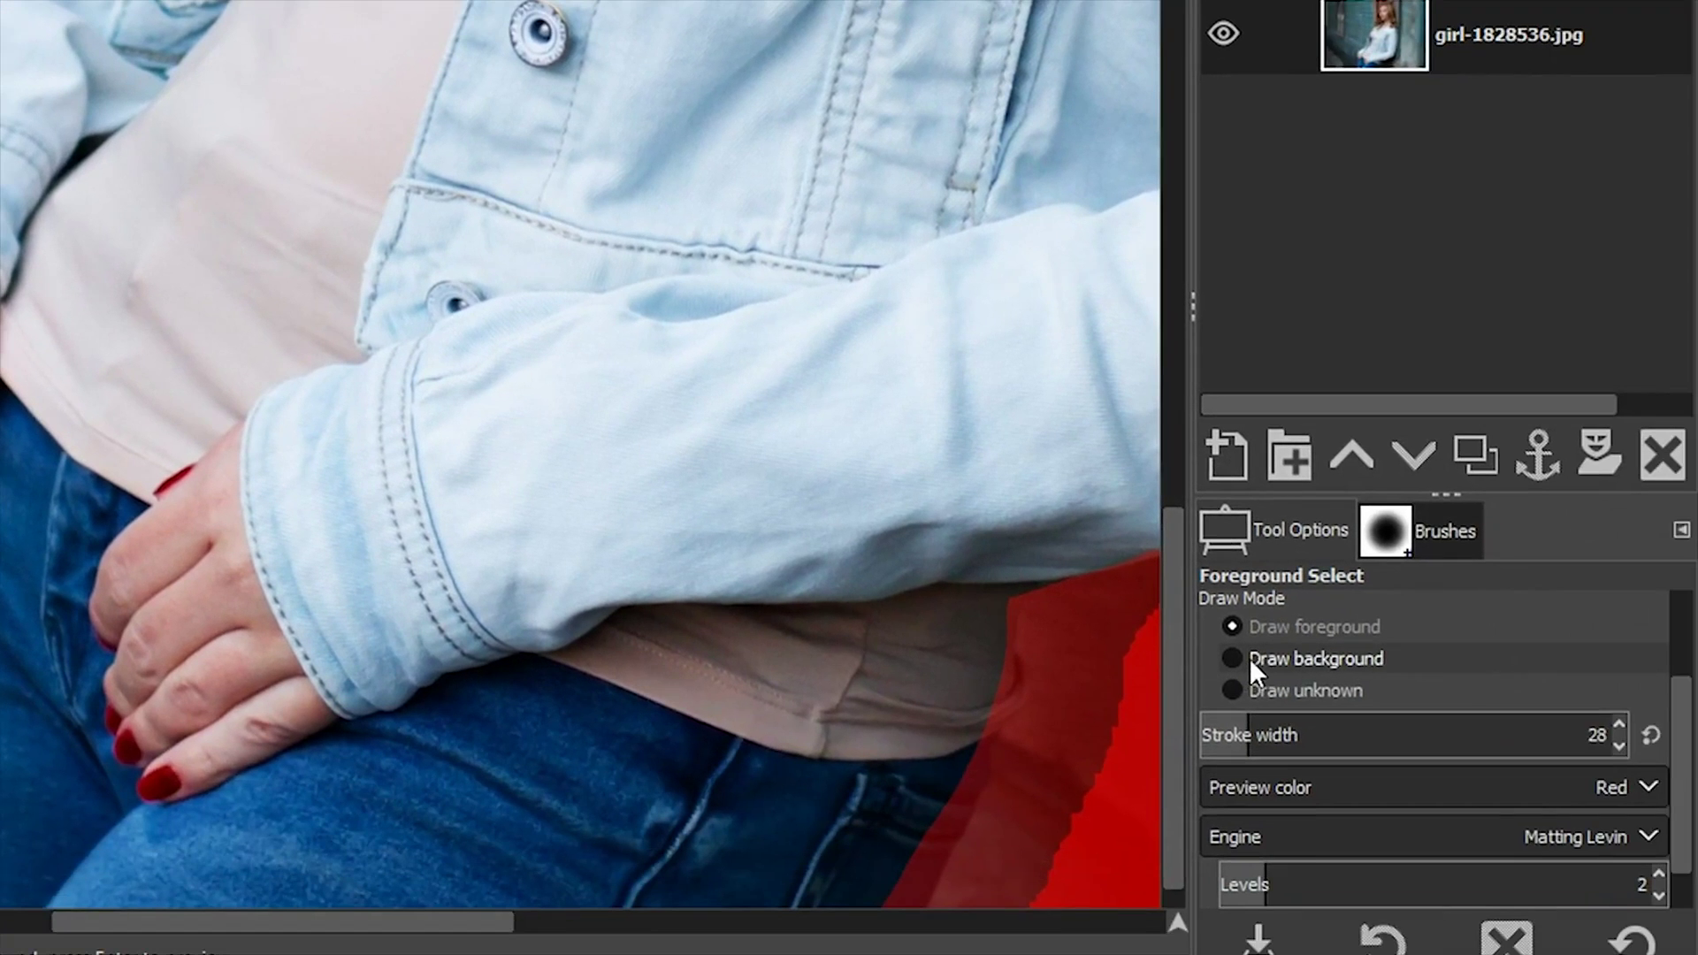
click(1269, 656)
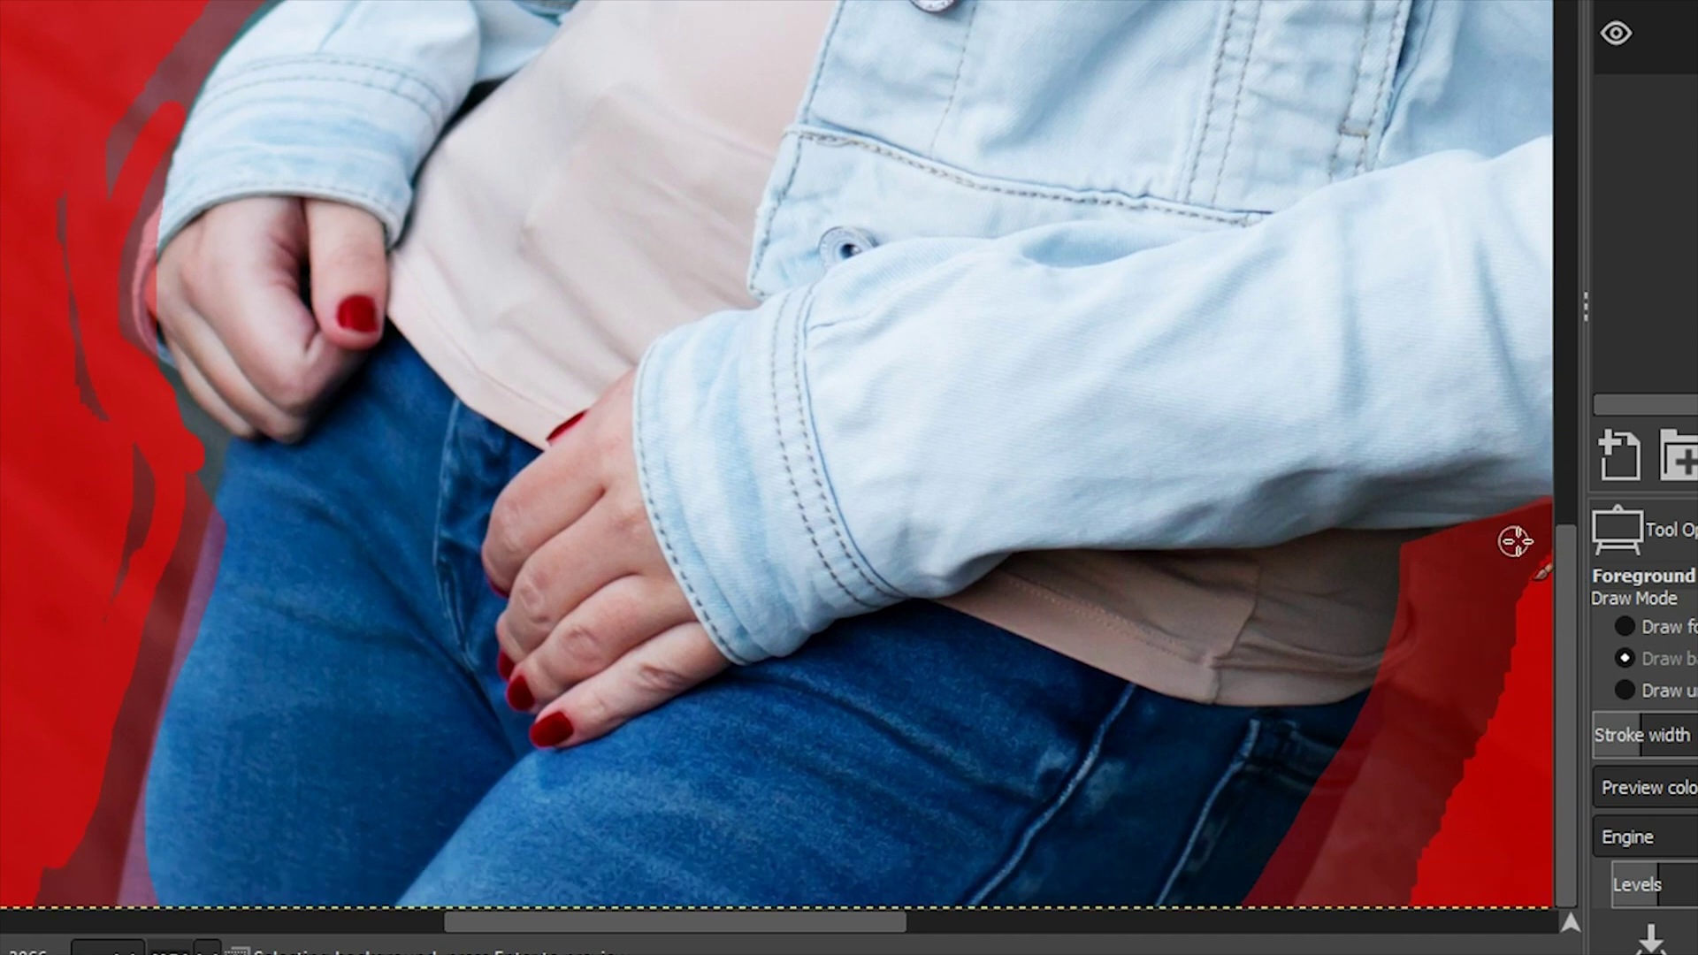
mouse_move(1520, 542)
mouse_down()
mouse_move(1448, 592)
mouse_move(1438, 697)
mouse_move(1346, 884)
mouse_up()
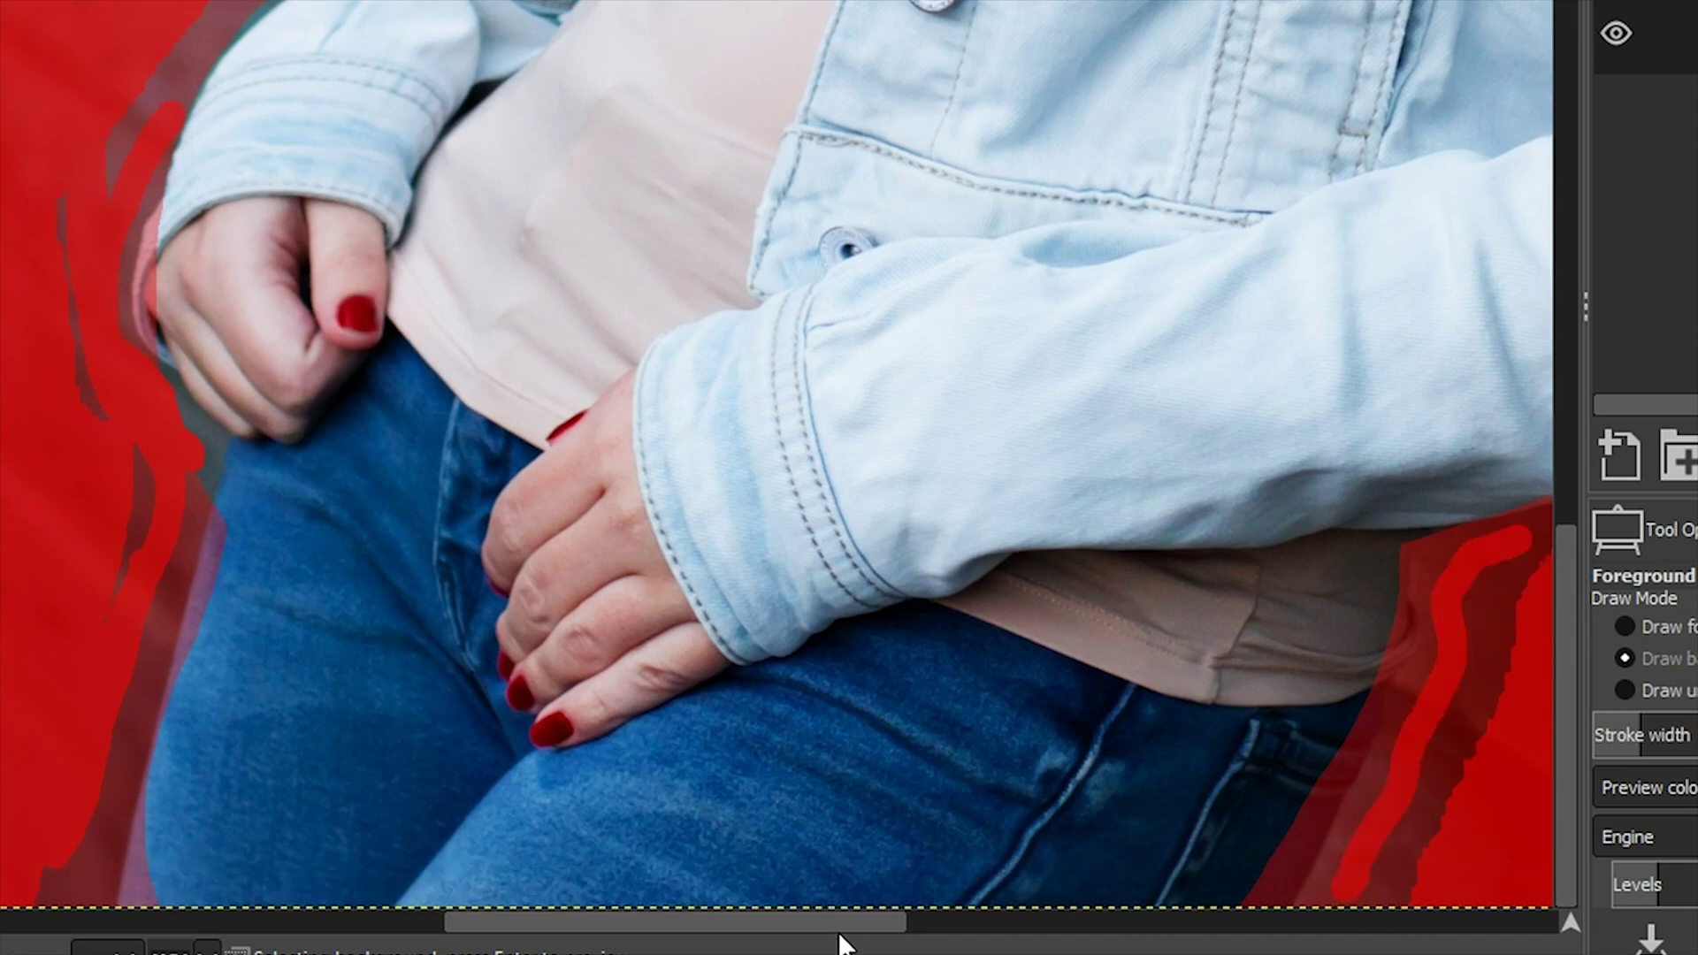
drag(842, 924, 1072, 939)
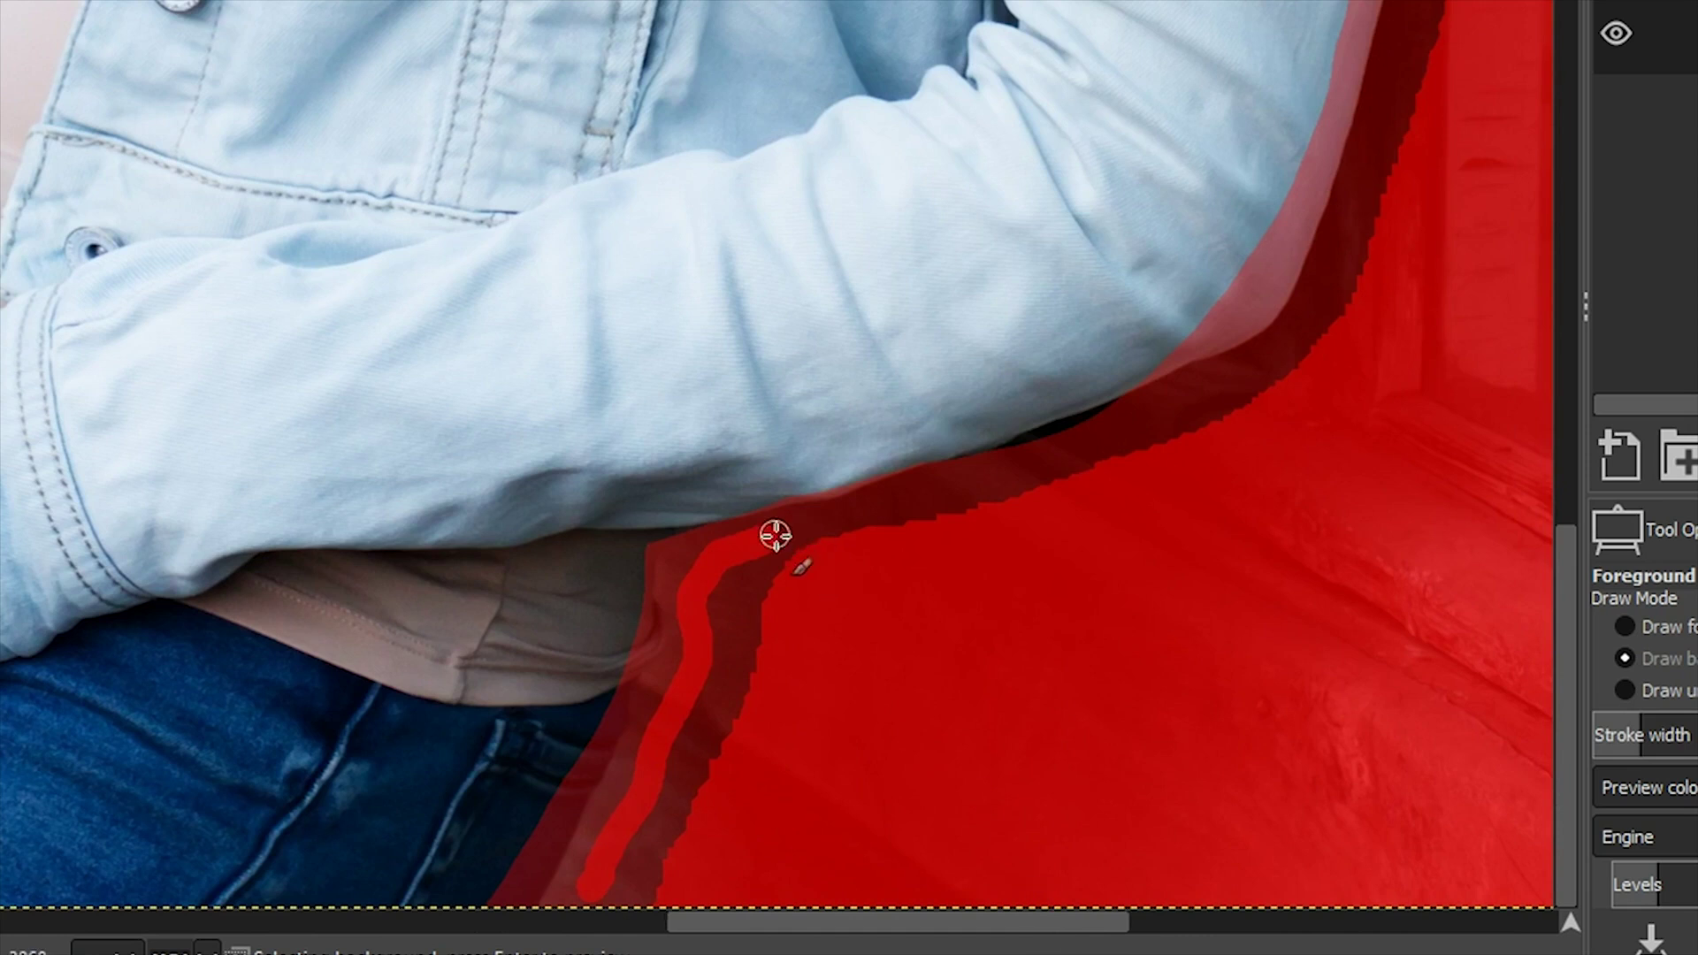
mouse_move(773, 534)
mouse_down()
mouse_move(1008, 481)
mouse_move(1190, 402)
mouse_up()
Step: Mark the sleeve's lower and right edges as foreground, return to background mode, and zoom out
click(1625, 626)
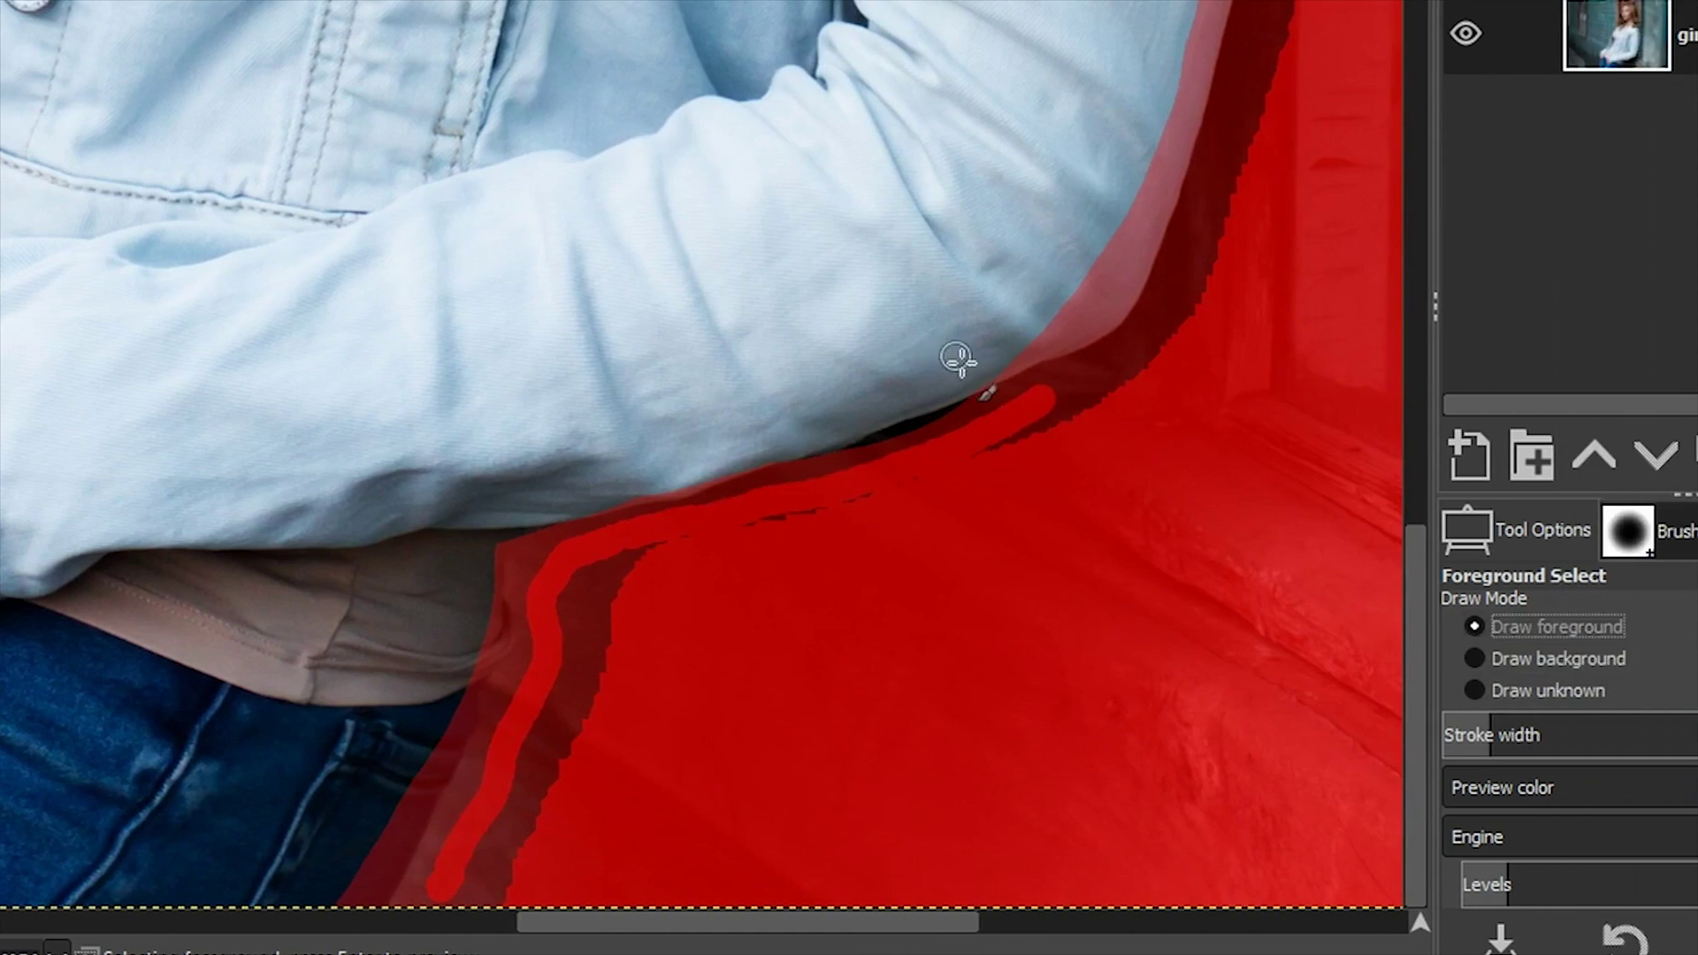
mouse_move(971, 395)
mouse_down()
mouse_move(910, 398)
mouse_move(665, 492)
mouse_up()
mouse_move(1120, 227)
mouse_down()
mouse_move(1050, 342)
mouse_move(973, 370)
mouse_move(959, 425)
mouse_move(856, 460)
mouse_move(911, 434)
mouse_up()
click(1475, 659)
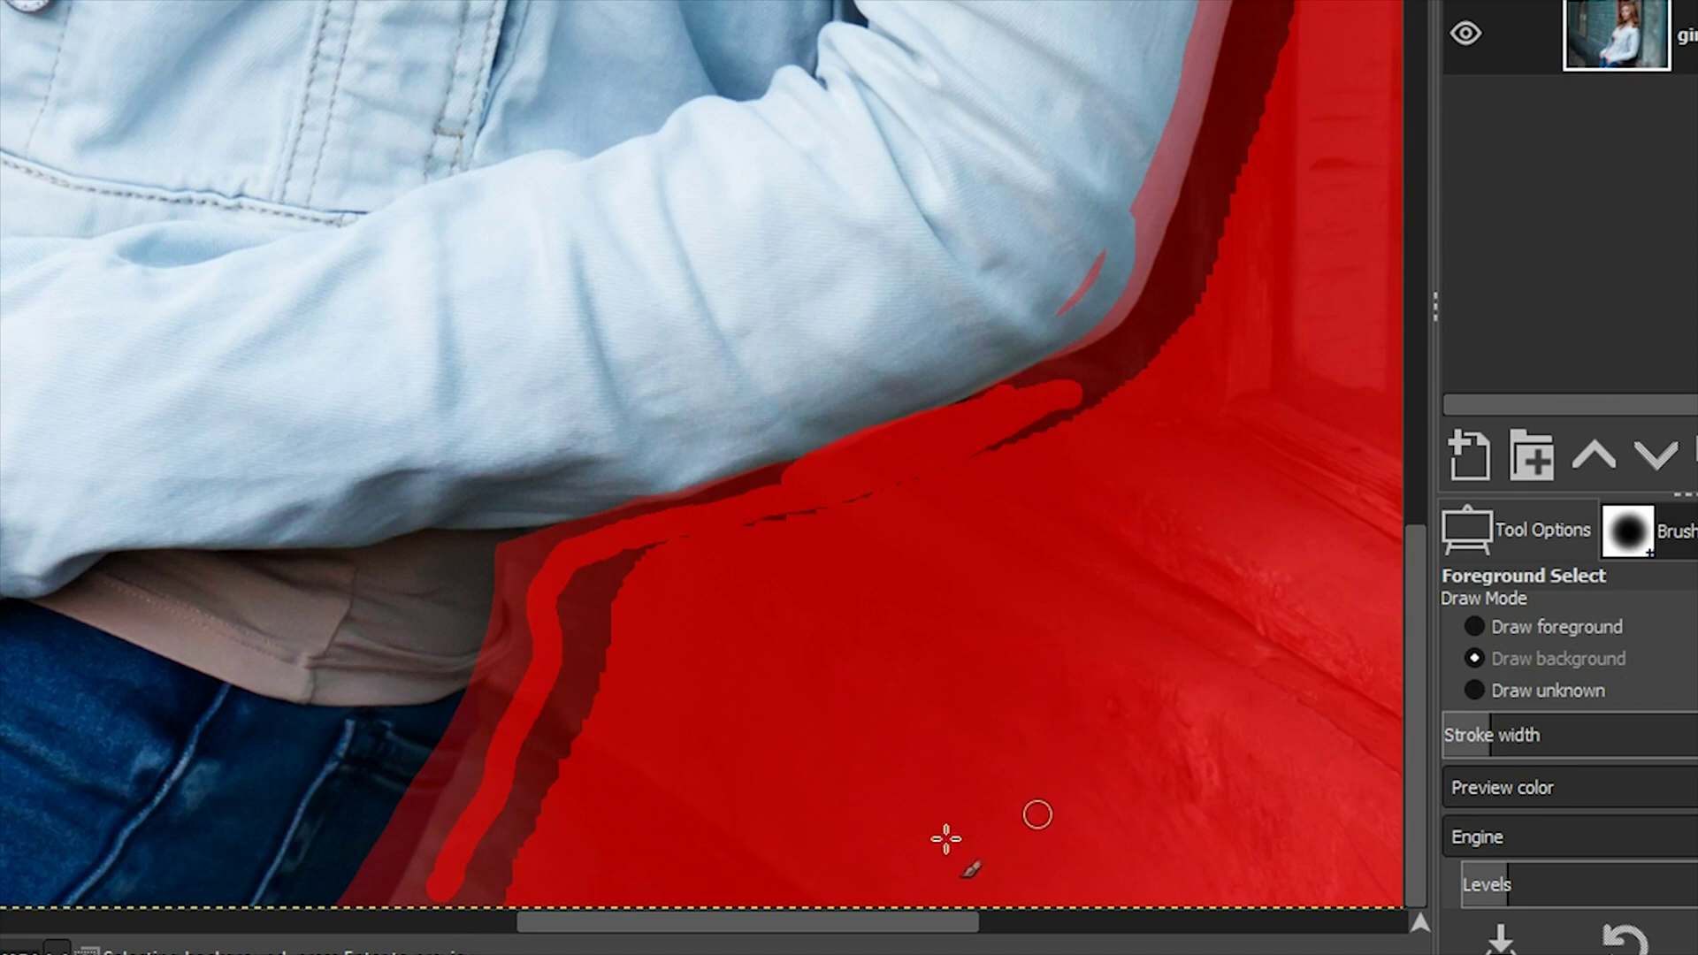
scroll(898, 929, left, 3)
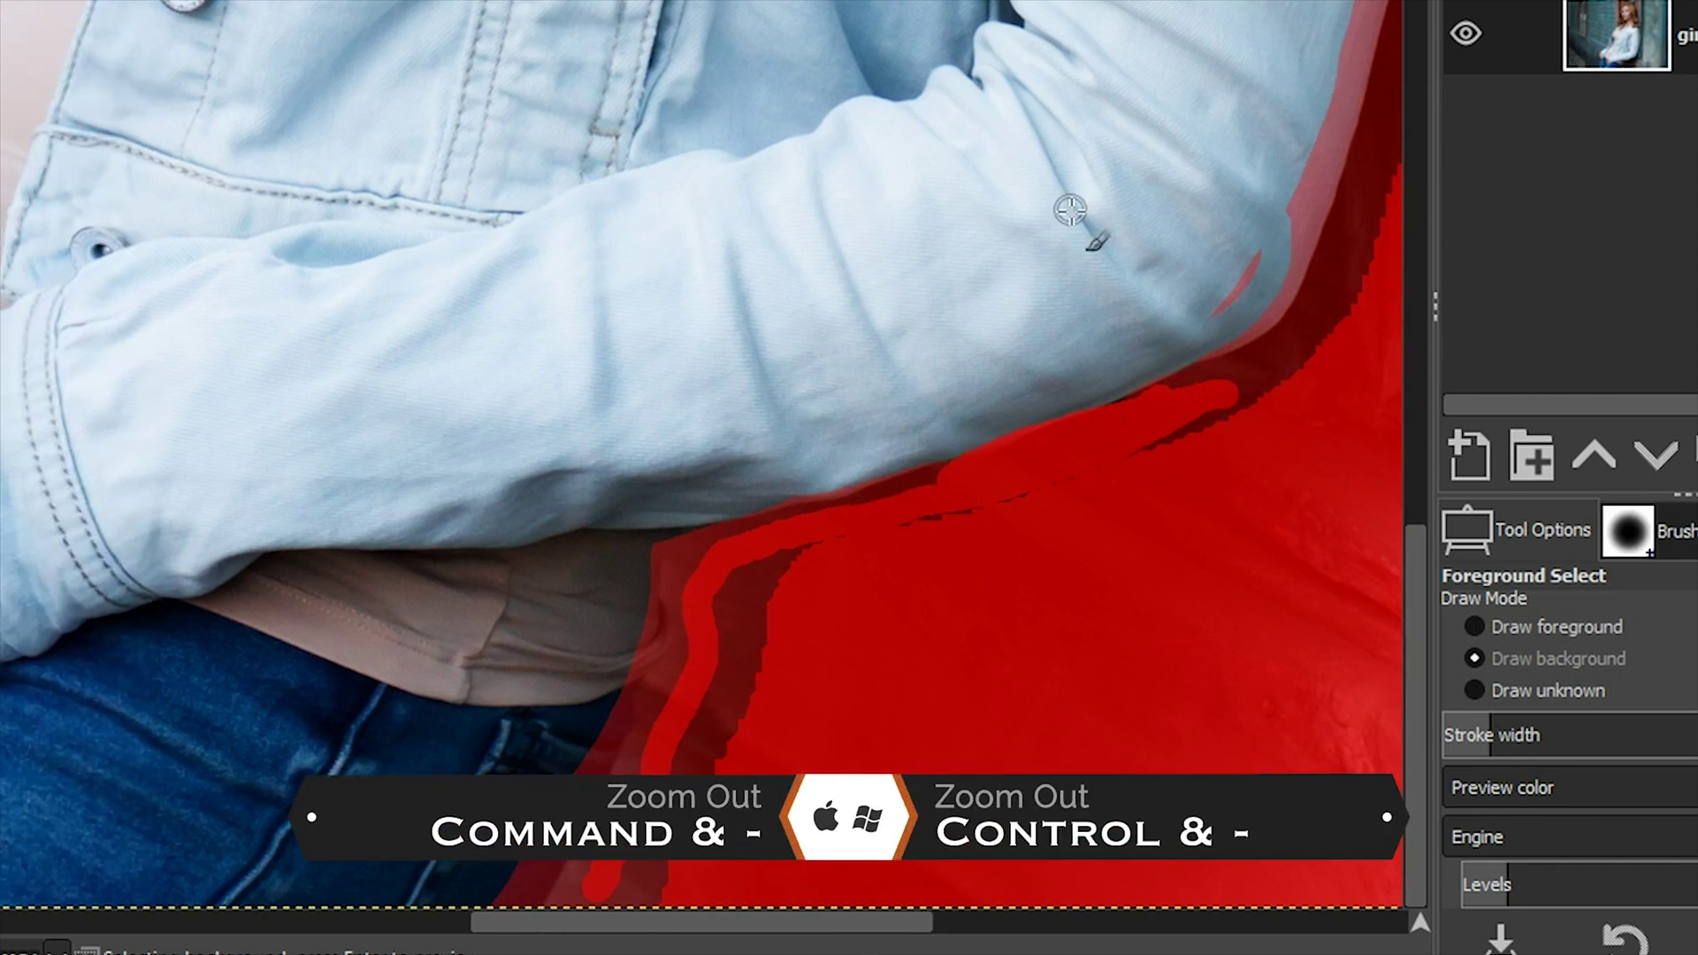
key(ctrl+minus)
key(ctrl+minus)
key(ctrl+minus)
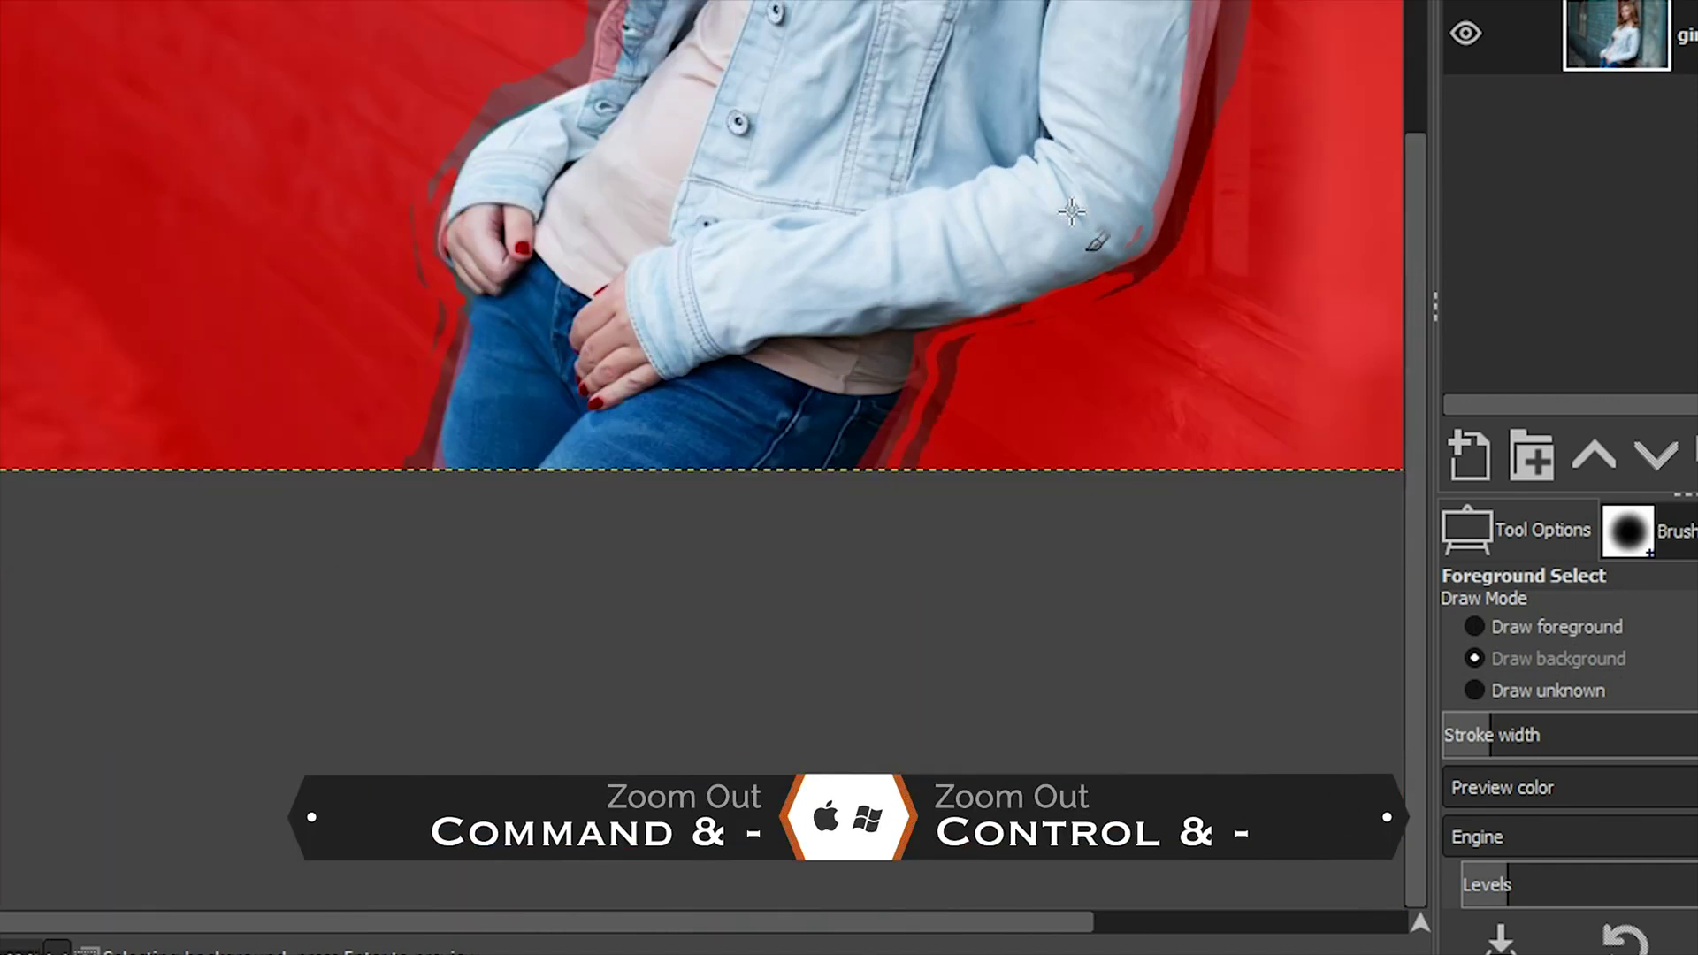
Step: Scroll back up and preview the refined Foreground Select mask of the whole figure
scroll(1292, 419, up, 5)
key(Return)
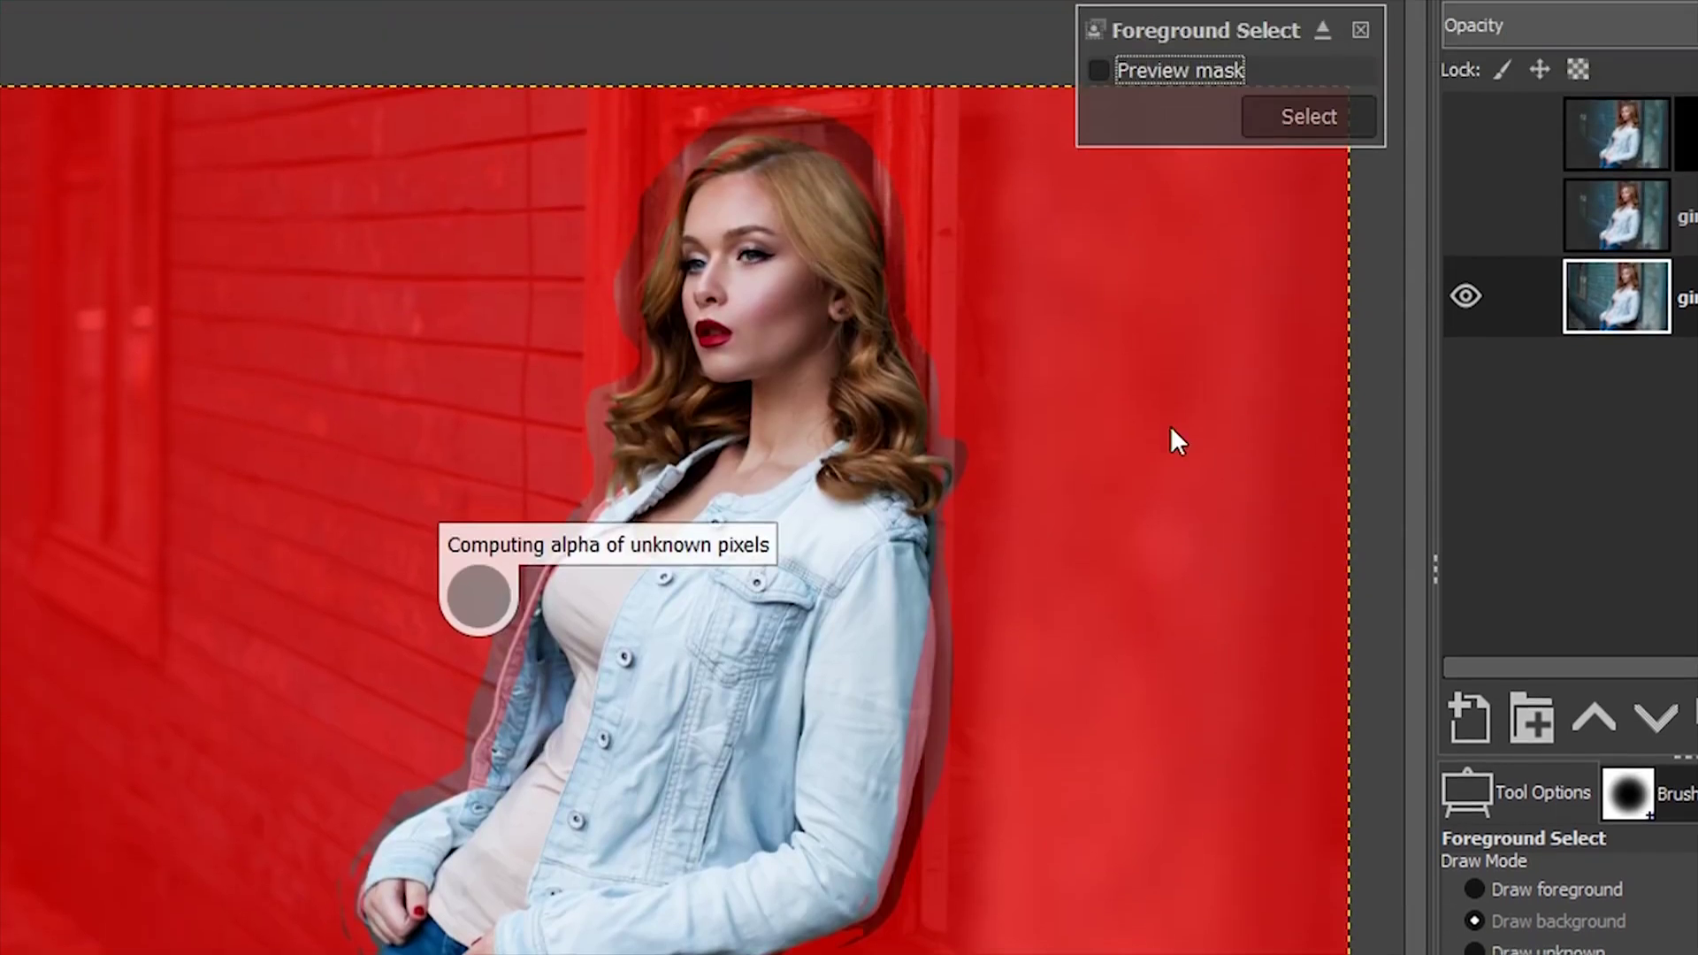